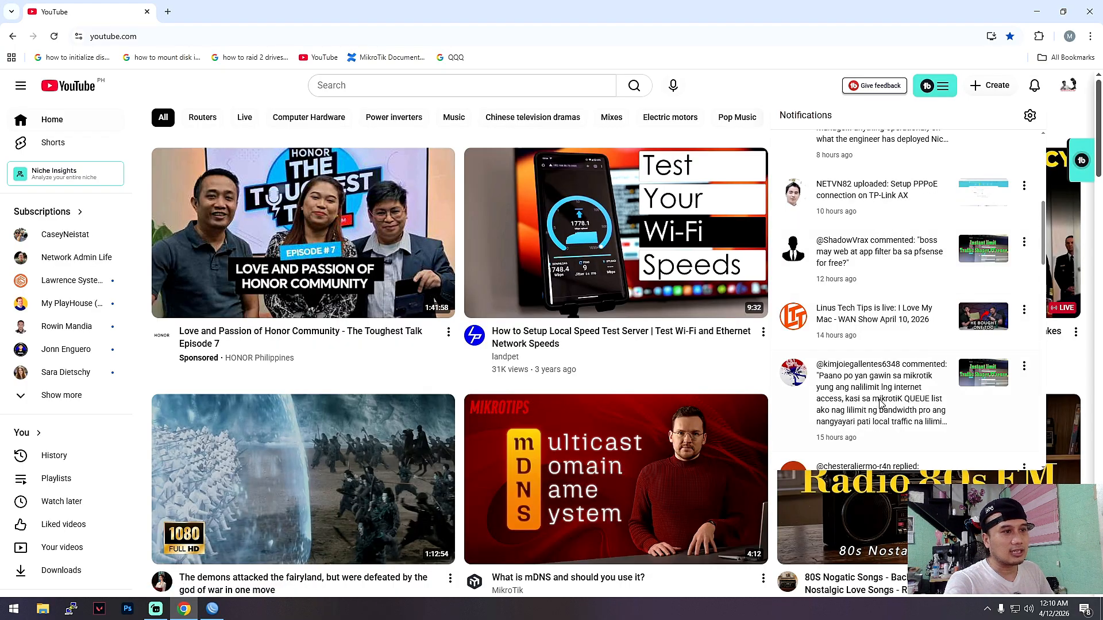
# - Open the notification comment asking about MikroTik queues limiting local traffic and expand its full text
pyautogui.click(883, 404)
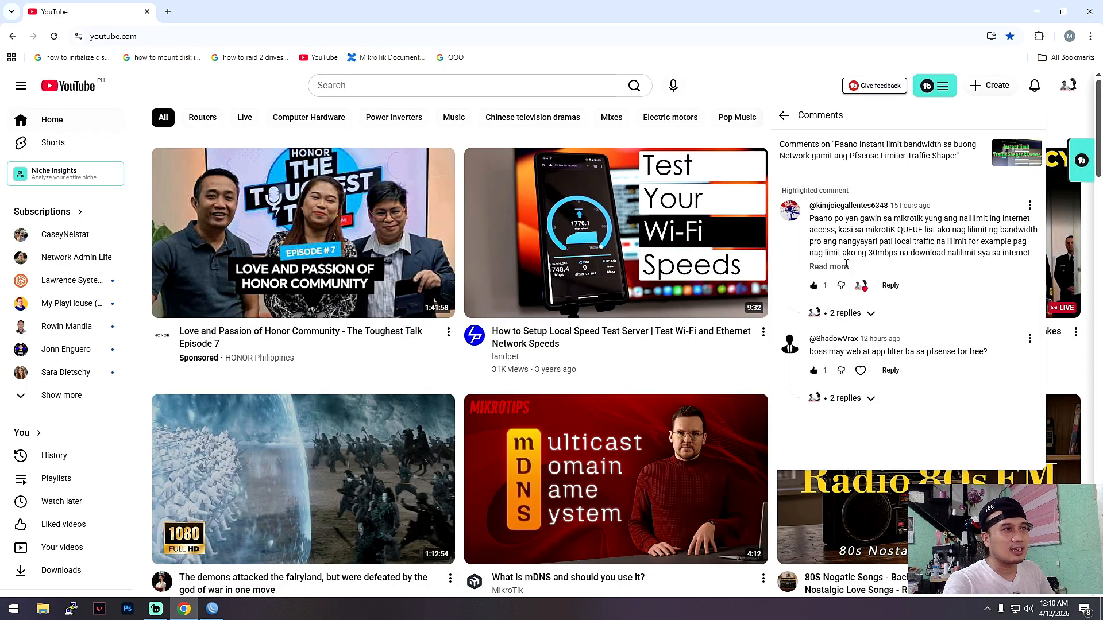
pyautogui.click(843, 267)
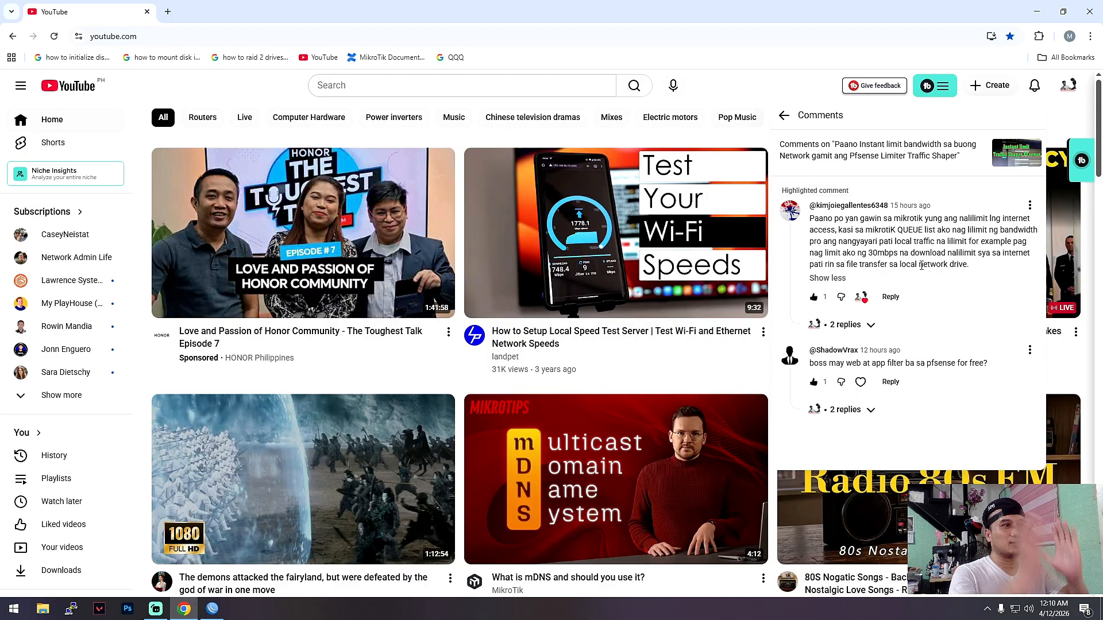
# - Switch from the browser to WinBox and display the router's queue list
pyautogui.click(1037, 16)
pyautogui.click(212, 608)
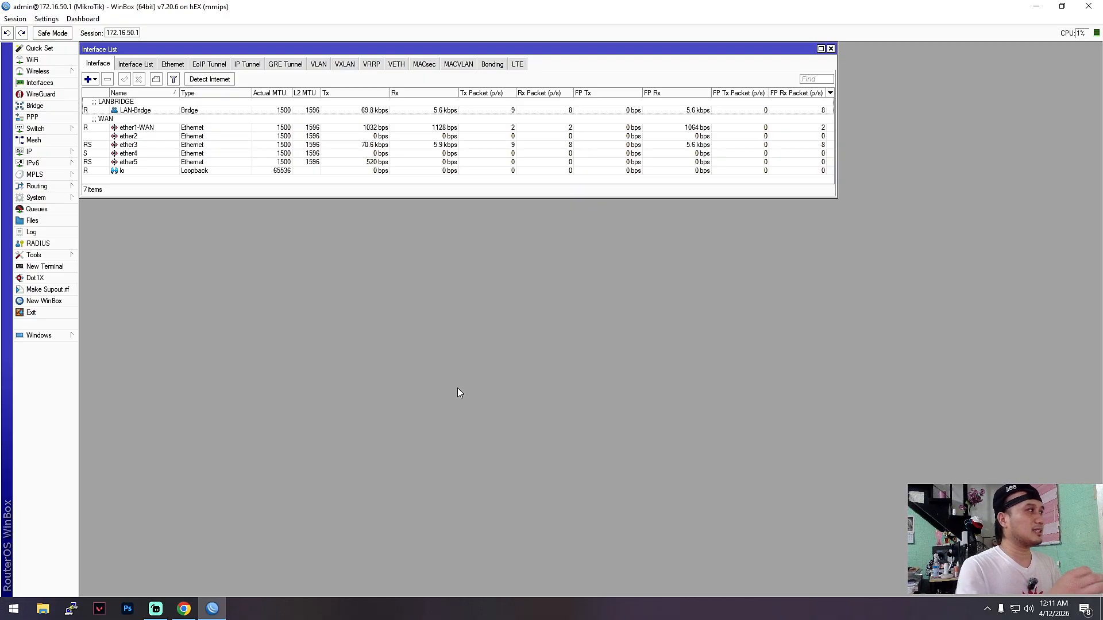
pyautogui.click(30, 152)
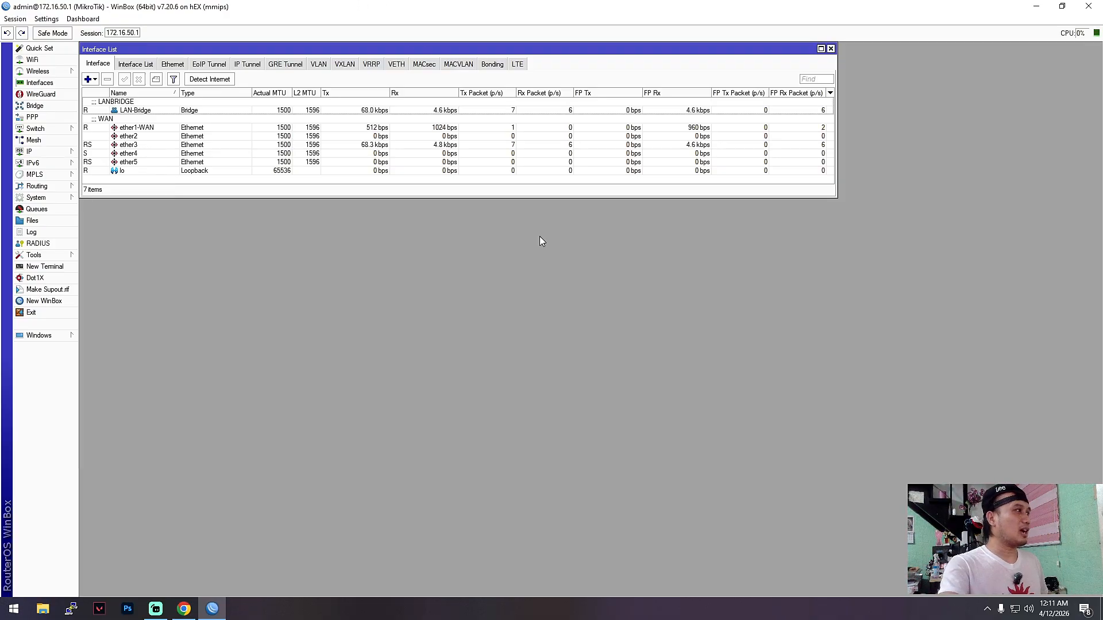
pyautogui.click(54, 210)
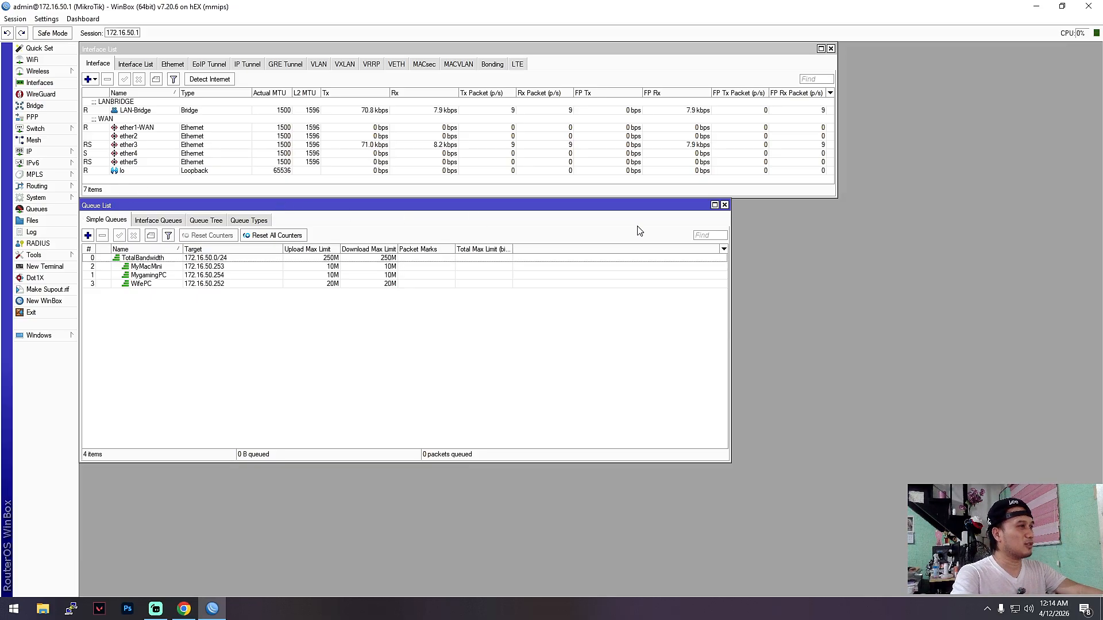
# - Close the queue list and open it again below the interface list
pyautogui.click(724, 205)
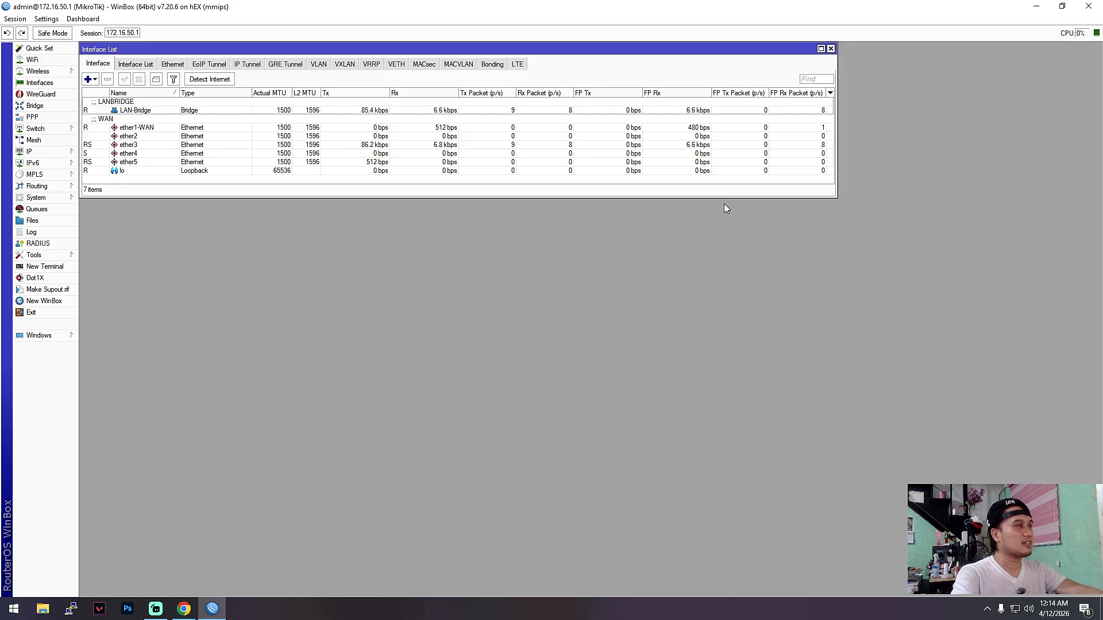
pyautogui.click(40, 152)
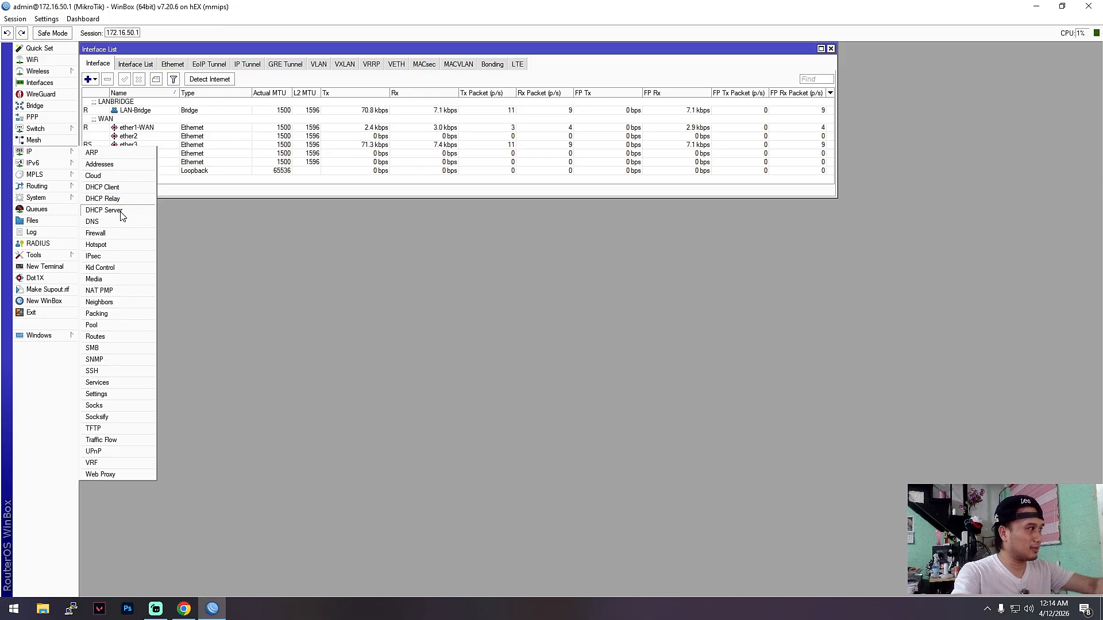
pyautogui.click(36, 209)
pyautogui.moveTo(382, 214); pyautogui.dragTo(375, 209)
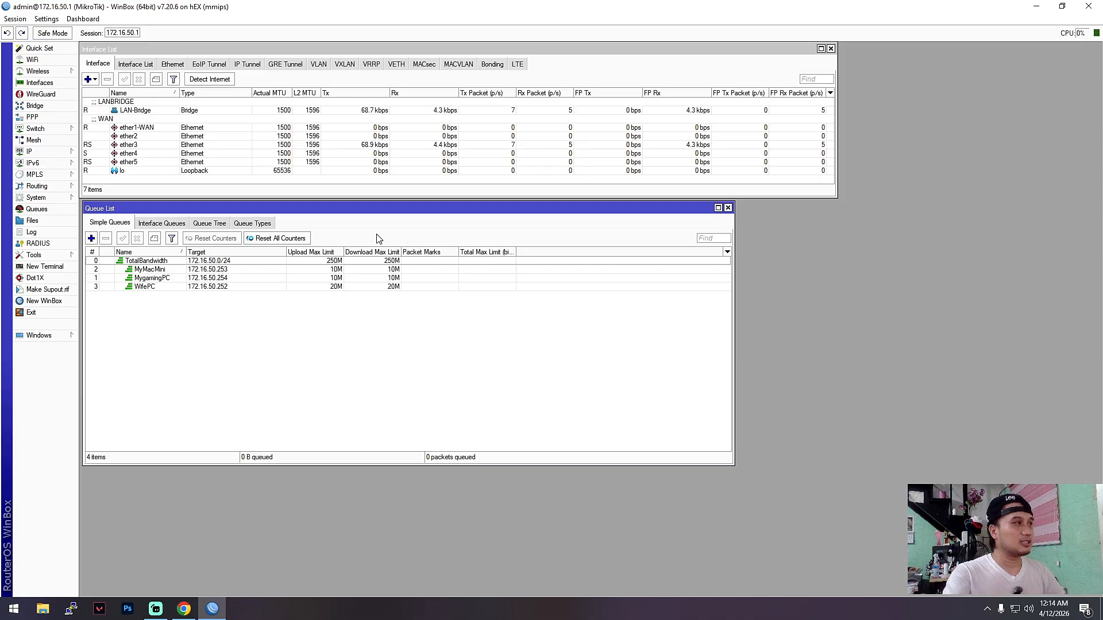
# - Compare the PPPoE entries in the Queue Tree with the simple queues
pyautogui.click(221, 224)
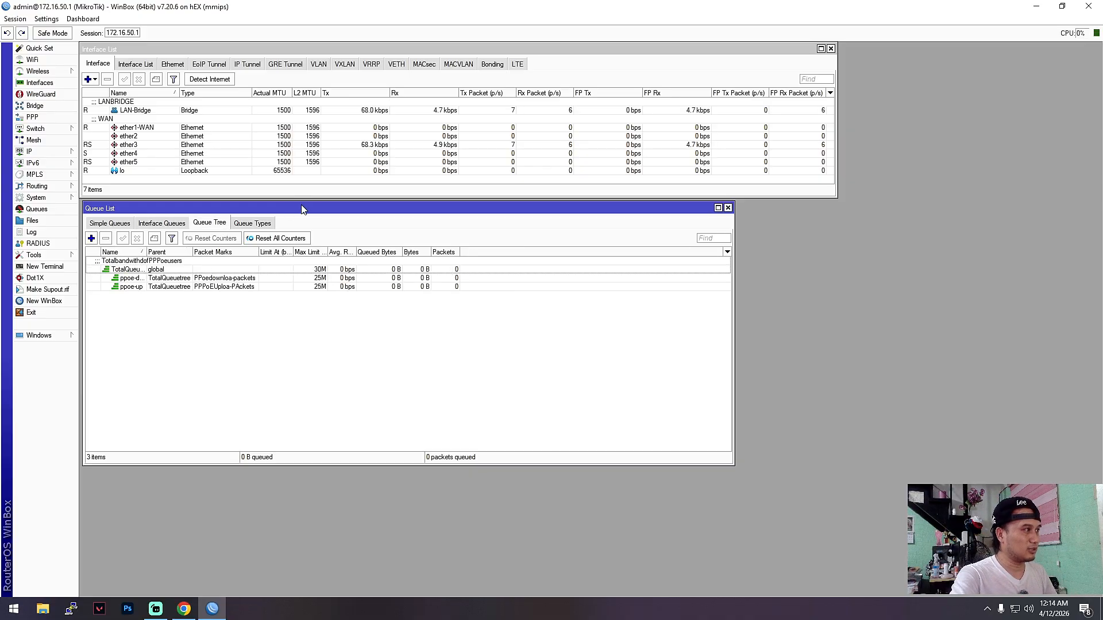
pyautogui.moveTo(303, 209); pyautogui.dragTo(325, 227)
pyautogui.click(190, 249)
pyautogui.click(132, 240)
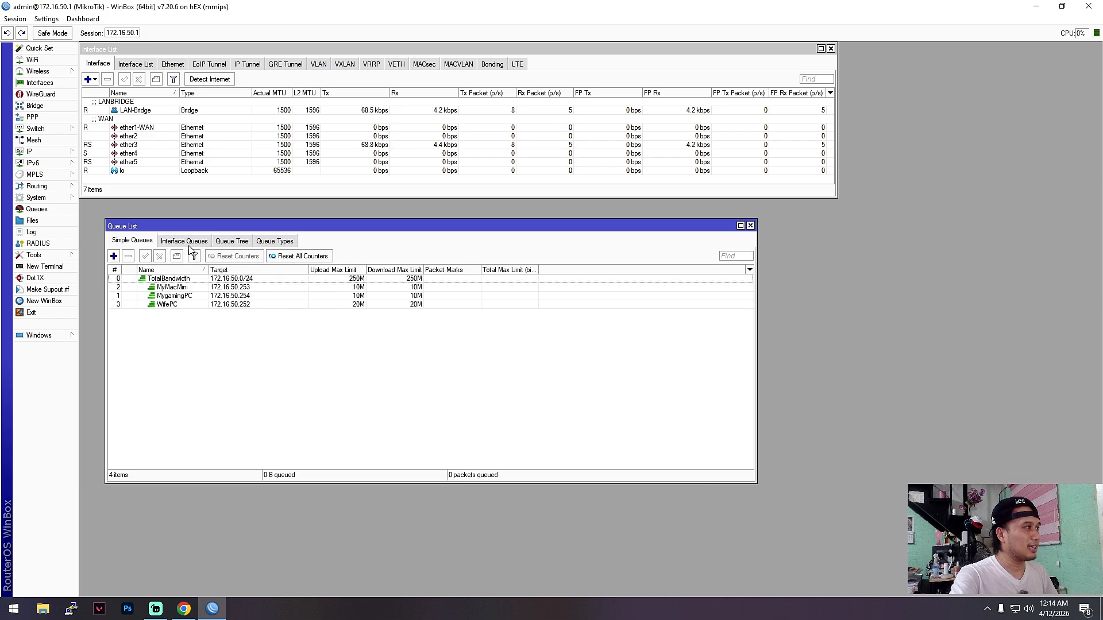
pyautogui.click(232, 241)
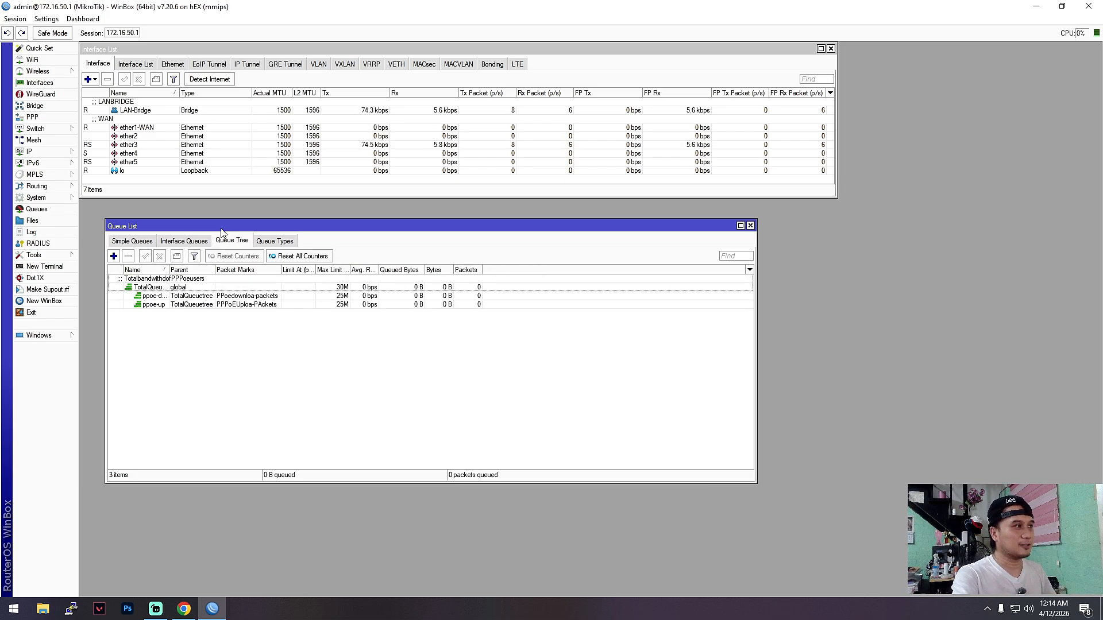
pyautogui.moveTo(364, 227); pyautogui.dragTo(335, 216)
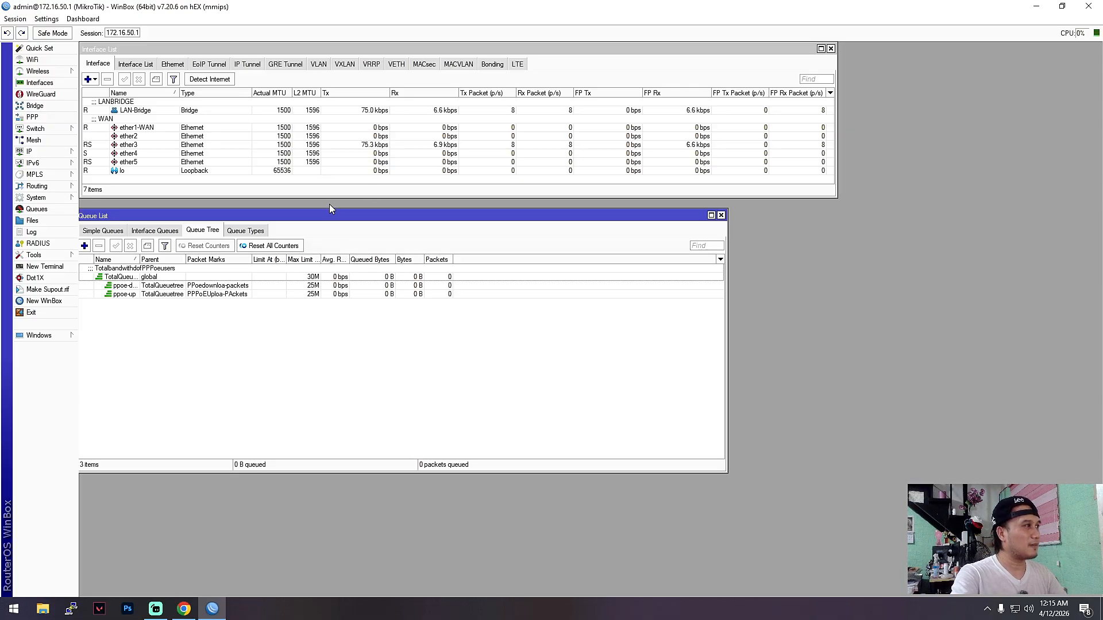
pyautogui.moveTo(374, 219)
pyautogui.mouseDown()
pyautogui.moveTo(401, 216)
pyautogui.moveTo(383, 215)
pyautogui.mouseUp()
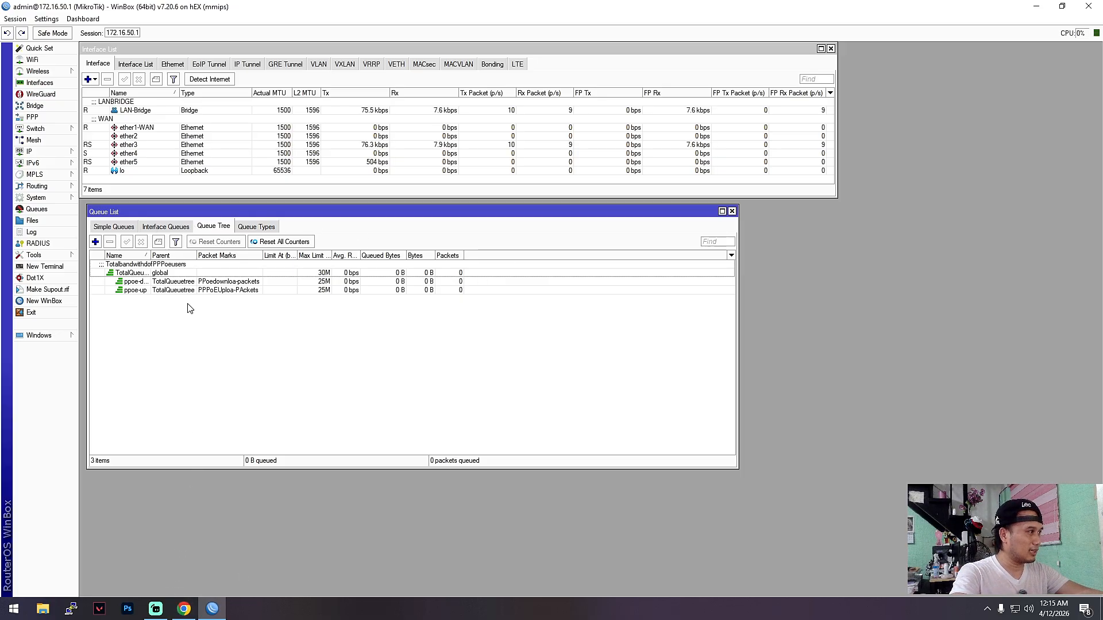
# - Examine the simple queues TotalBandwidth, MyMacMini, MygamingPC and WifePC with their targets and max limits
pyautogui.click(103, 227)
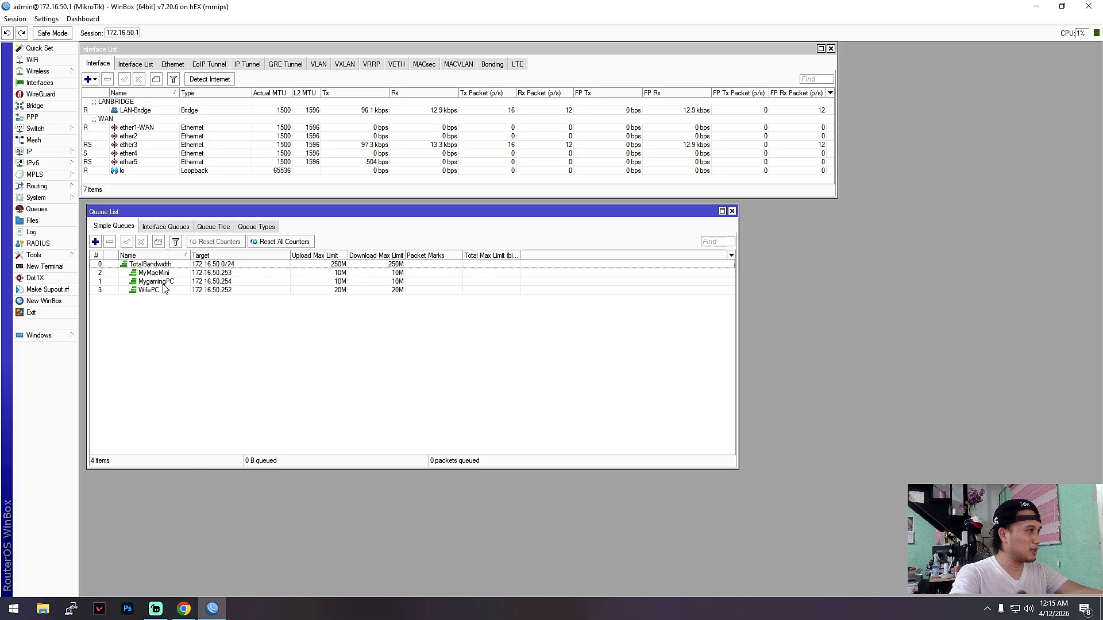
pyautogui.click(146, 273)
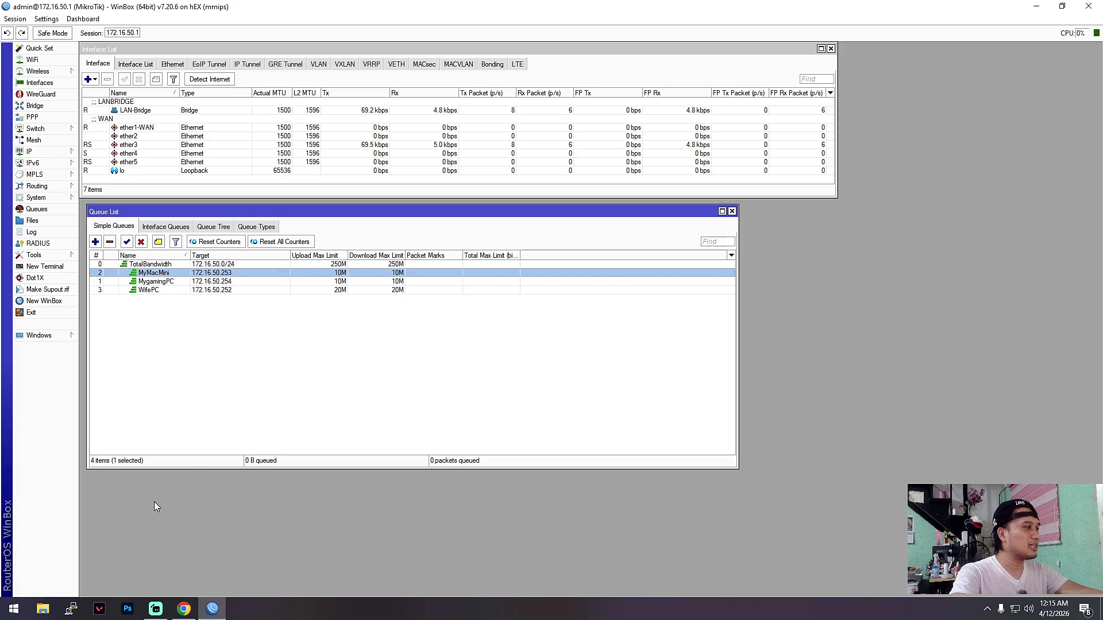
pyautogui.click(233, 281)
pyautogui.click(233, 275)
pyautogui.click(235, 281)
pyautogui.click(236, 275)
pyautogui.click(238, 280)
pyautogui.click(245, 275)
pyautogui.click(247, 281)
pyautogui.click(246, 275)
pyautogui.click(244, 281)
pyautogui.click(168, 265)
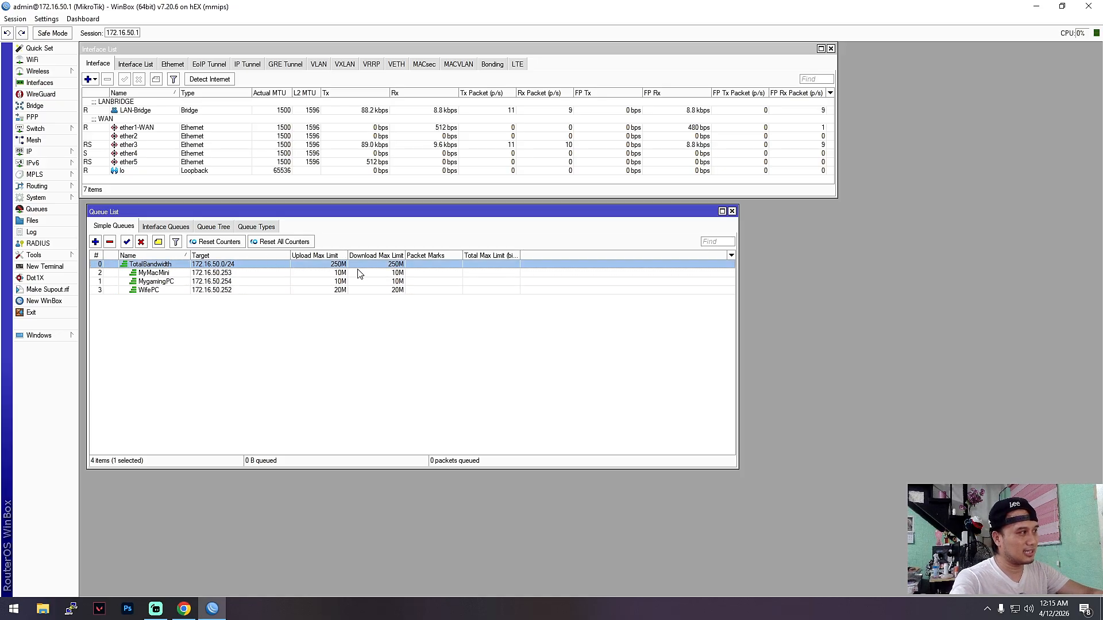
pyautogui.click(264, 274)
pyautogui.click(260, 281)
pyautogui.click(254, 291)
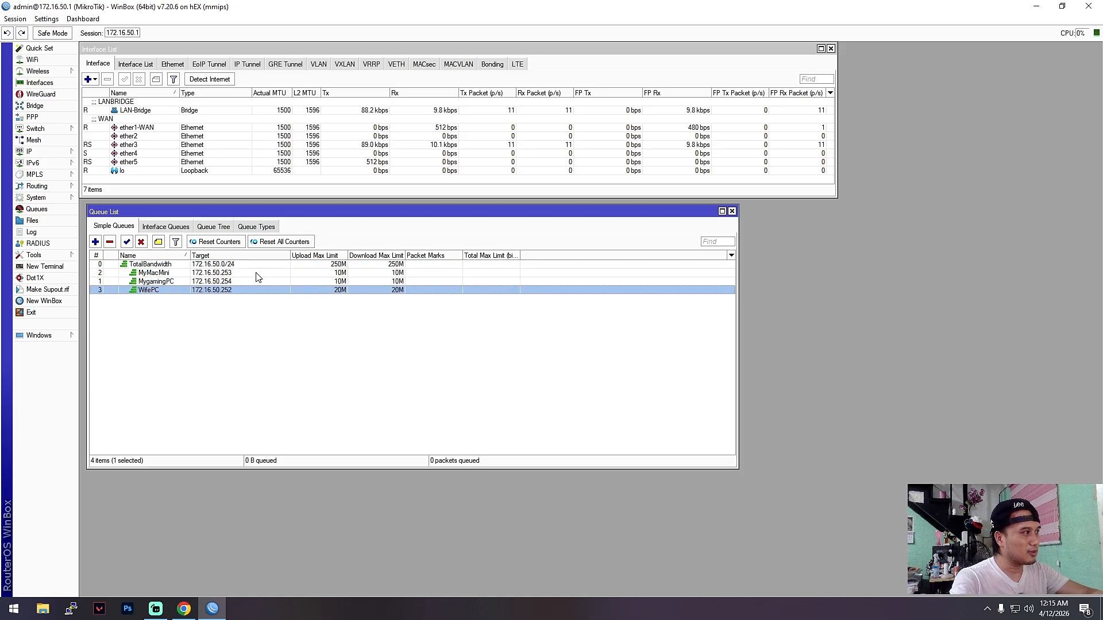
# - Sort the simple queues by target and check the upload priority in the WifePC queue's advanced settings
pyautogui.click(254, 274)
pyautogui.click(238, 257)
pyautogui.doubleClick(144, 273)
pyautogui.doubleClick(320, 362)
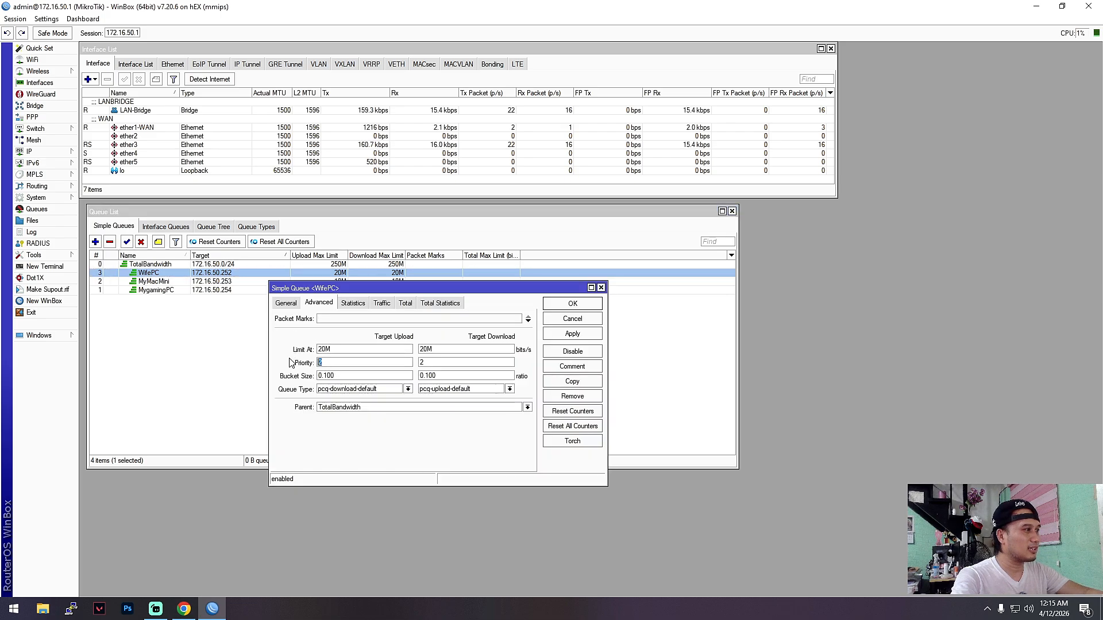
pyautogui.click(574, 304)
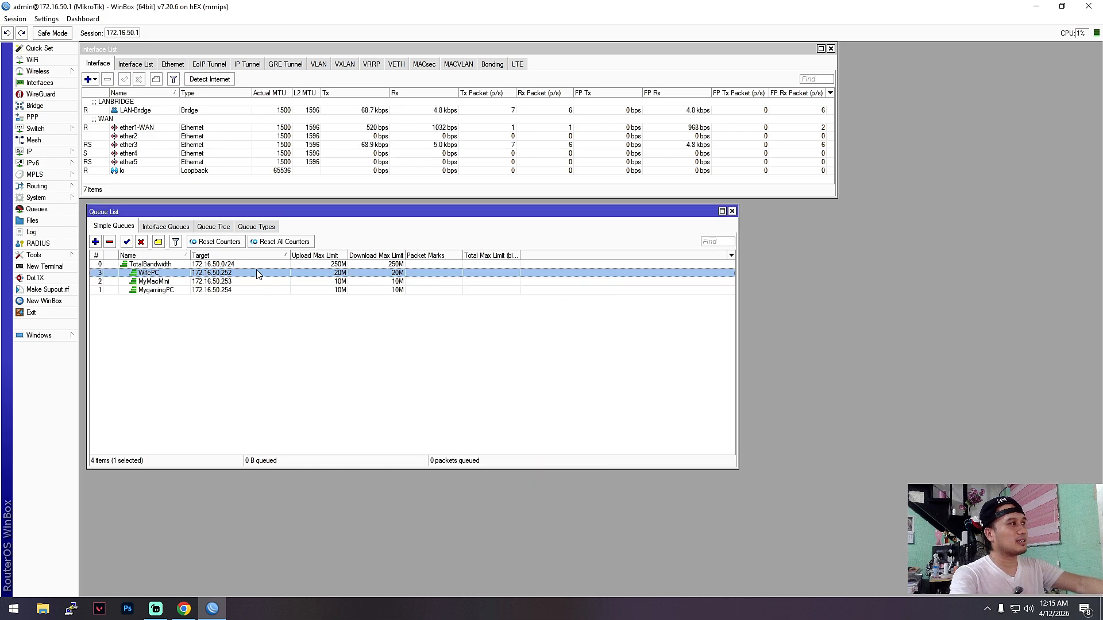
# - Go over the TotalBandwidth parent queue and its child queues in the sorted list
pyautogui.click(145, 282)
pyautogui.click(148, 298)
pyautogui.click(157, 264)
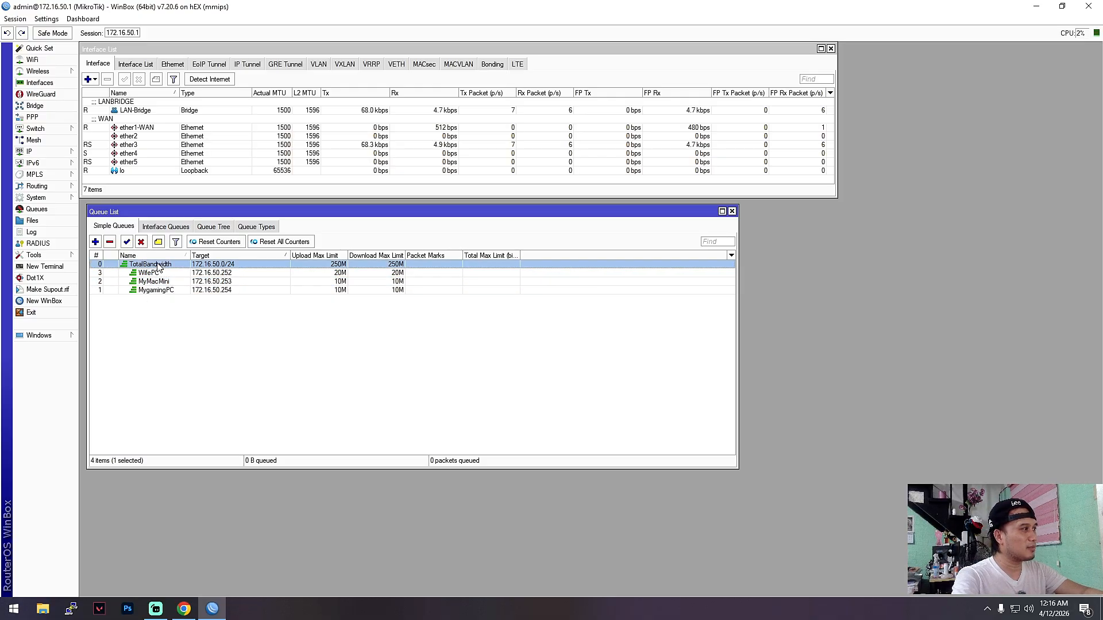
pyautogui.click(163, 281)
pyautogui.click(164, 273)
pyautogui.click(164, 264)
pyautogui.click(171, 316)
pyautogui.click(166, 289)
pyautogui.click(167, 273)
# - Review the WifePC queue's advanced settings again, focusing on its priority, and close the dialog
pyautogui.doubleClick(166, 273)
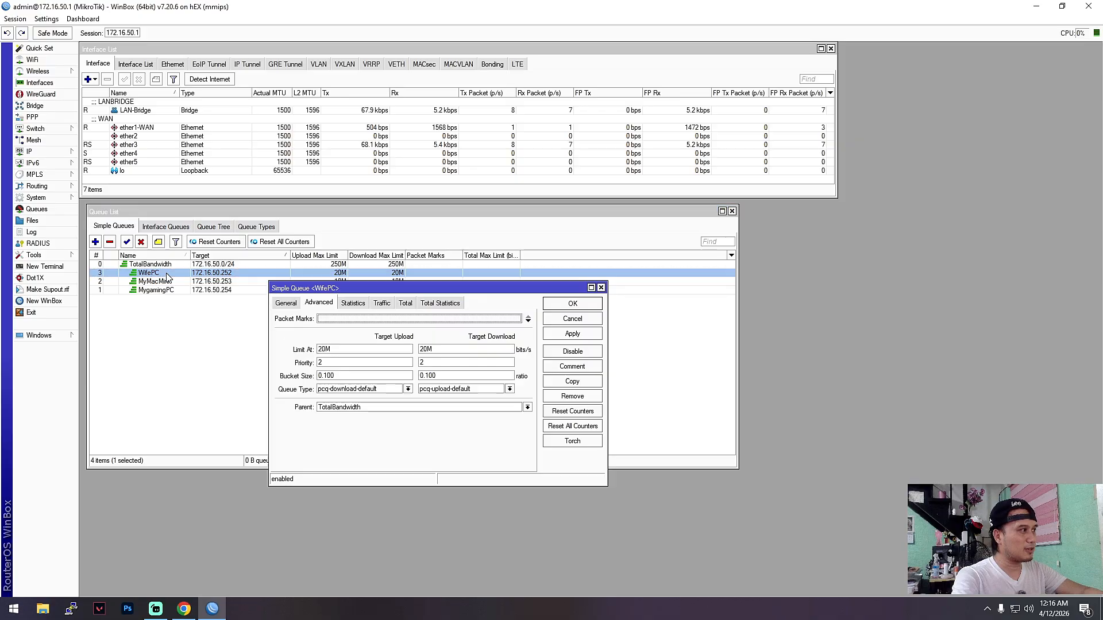
pyautogui.press('Escape')
pyautogui.click(187, 265)
pyautogui.click(188, 273)
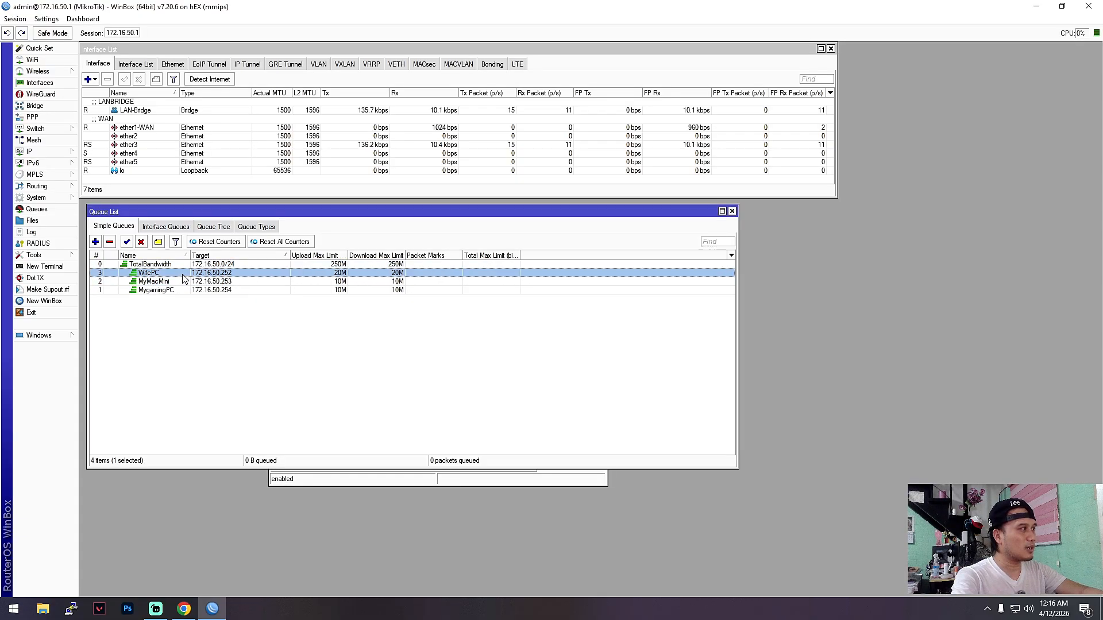
pyautogui.click(210, 291)
pyautogui.click(211, 282)
pyautogui.doubleClick(212, 274)
pyautogui.moveTo(326, 363); pyautogui.dragTo(302, 364)
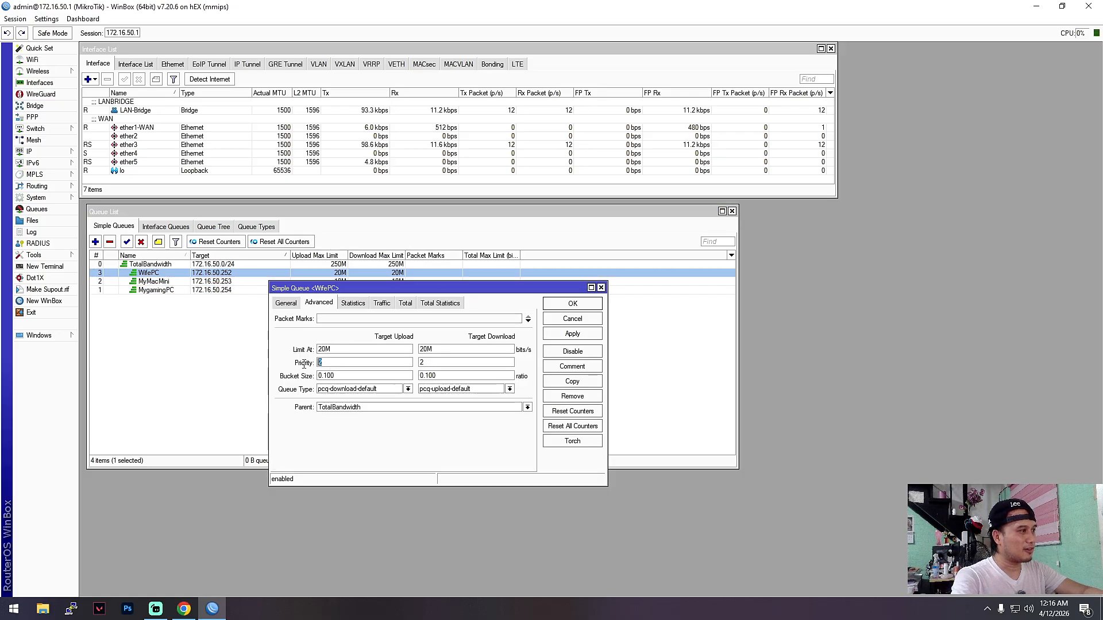
pyautogui.click(573, 307)
# - Examine the PPPoE download and upload entries in the Queue Tree and their packet marks
pyautogui.moveTo(362, 208); pyautogui.dragTo(358, 203)
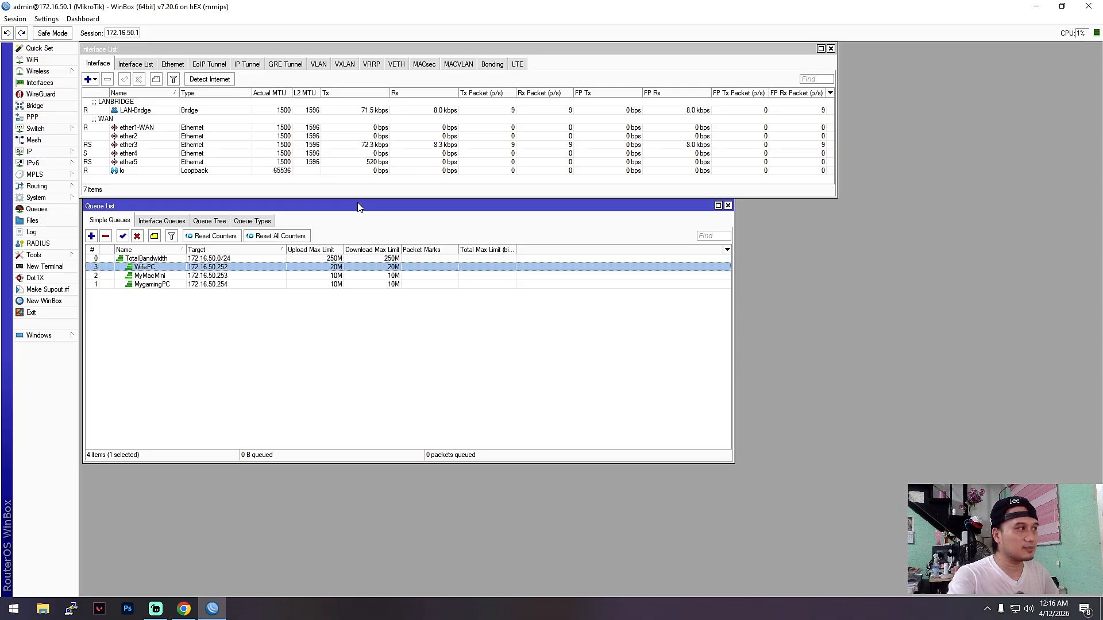
pyautogui.moveTo(342, 205); pyautogui.dragTo(341, 207)
pyautogui.click(212, 226)
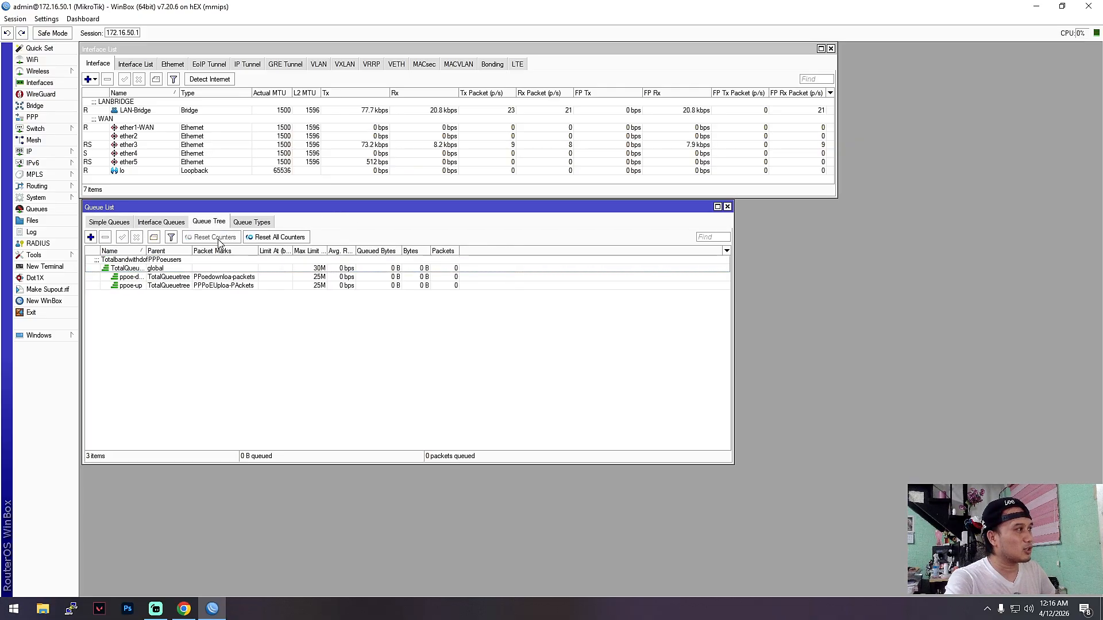
pyautogui.click(199, 286)
pyautogui.click(204, 277)
pyautogui.click(175, 224)
pyautogui.click(209, 223)
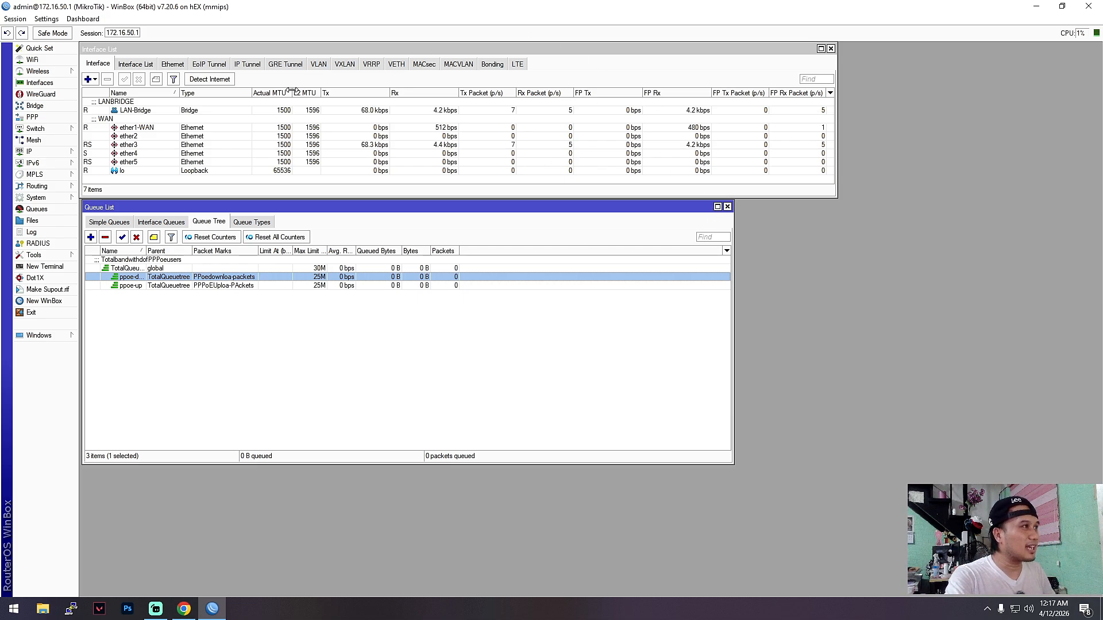
pyautogui.click(48, 143)
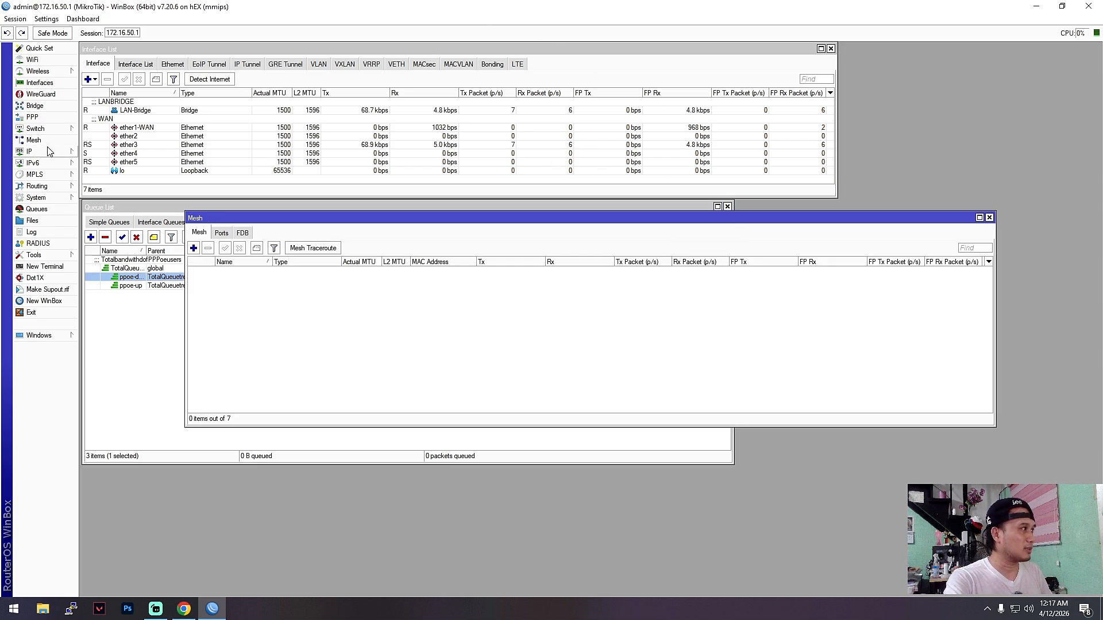
pyautogui.click(49, 153)
pyautogui.click(989, 217)
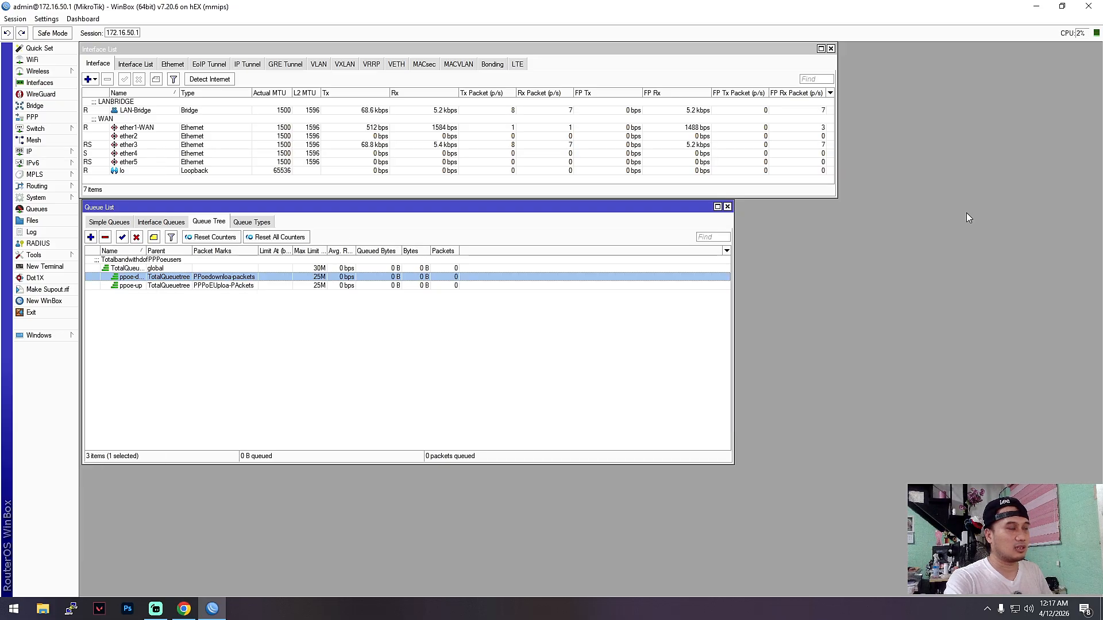
# - Open the firewall's address lists beside the queue list
pyautogui.click(30, 152)
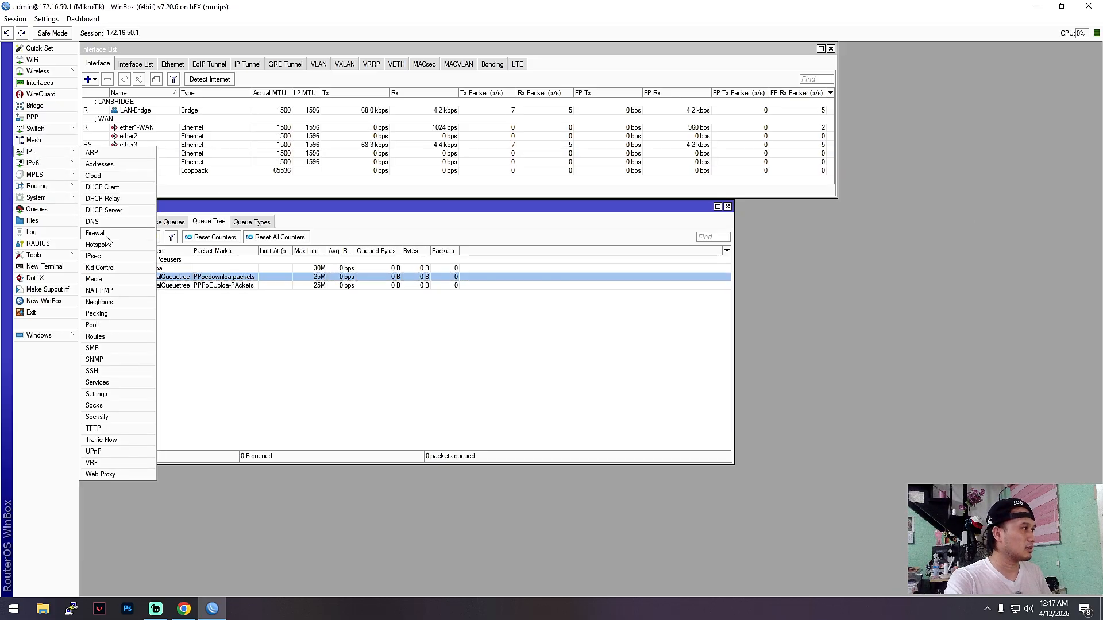
pyautogui.click(92, 233)
pyautogui.moveTo(466, 222); pyautogui.dragTo(563, 221)
pyautogui.click(471, 233)
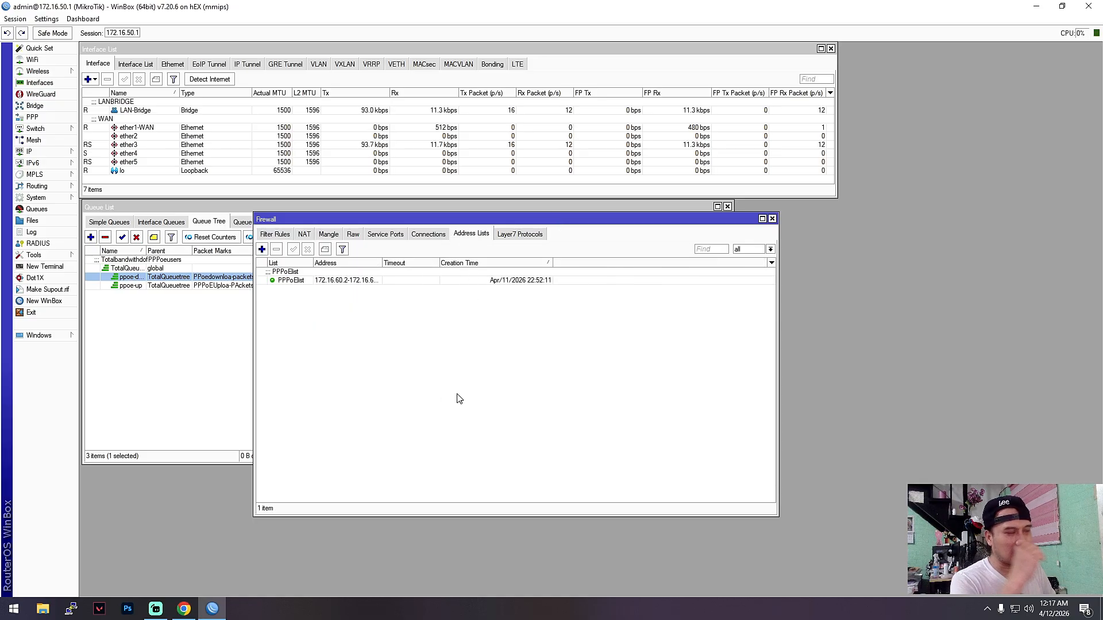
# - Open the PPPoElist address list entry and inspect its list name and address range
pyautogui.doubleClick(342, 280)
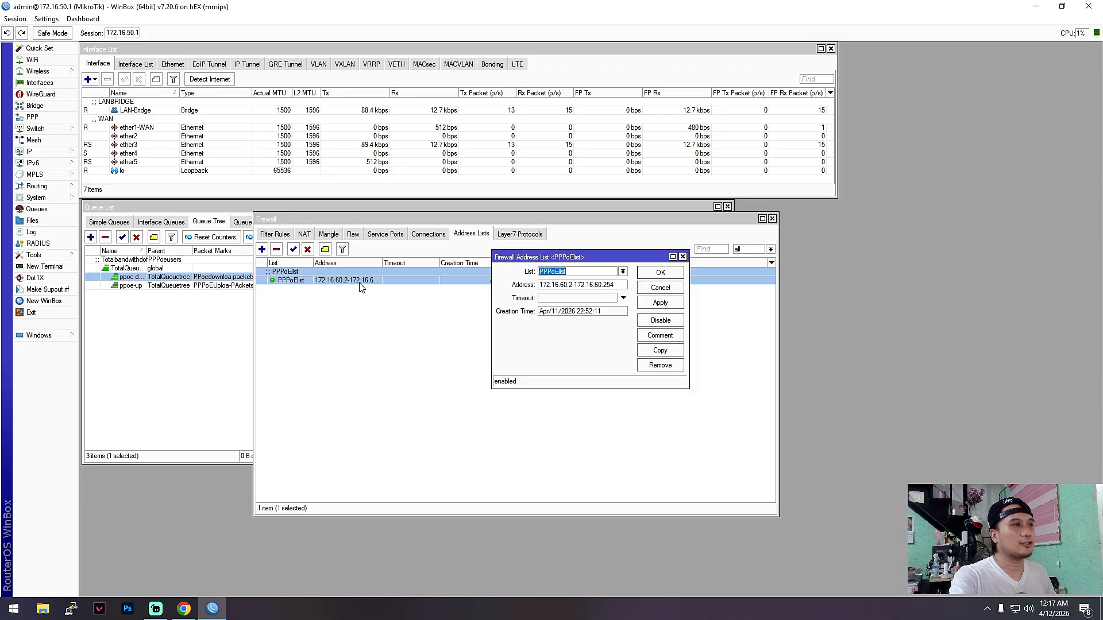
pyautogui.moveTo(627, 259); pyautogui.dragTo(613, 276)
pyautogui.click(569, 289)
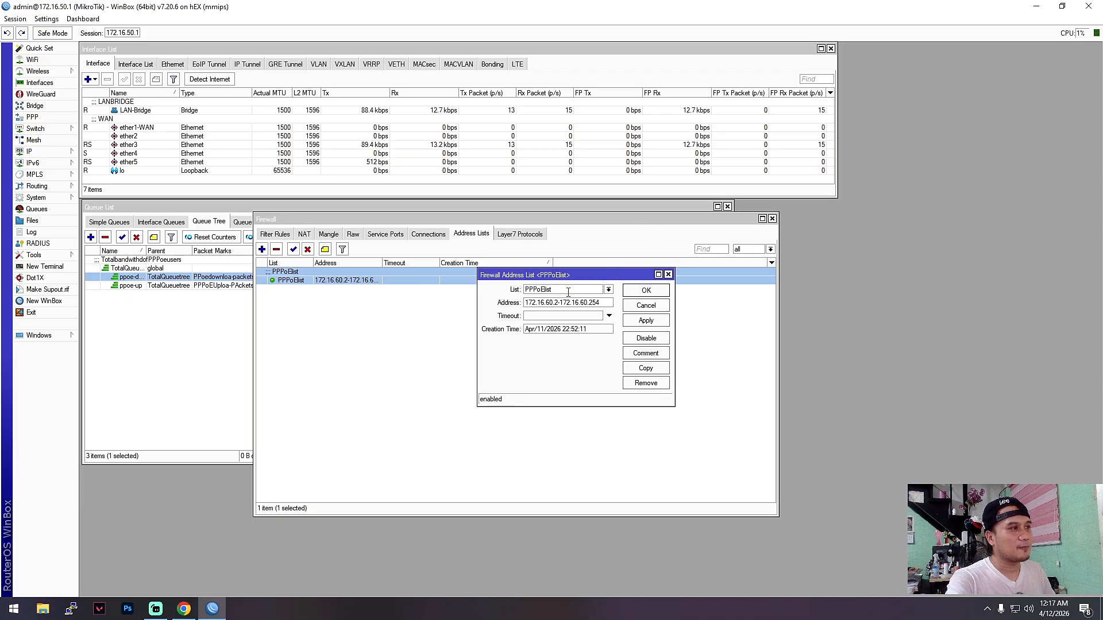
pyautogui.moveTo(527, 305); pyautogui.dragTo(599, 302)
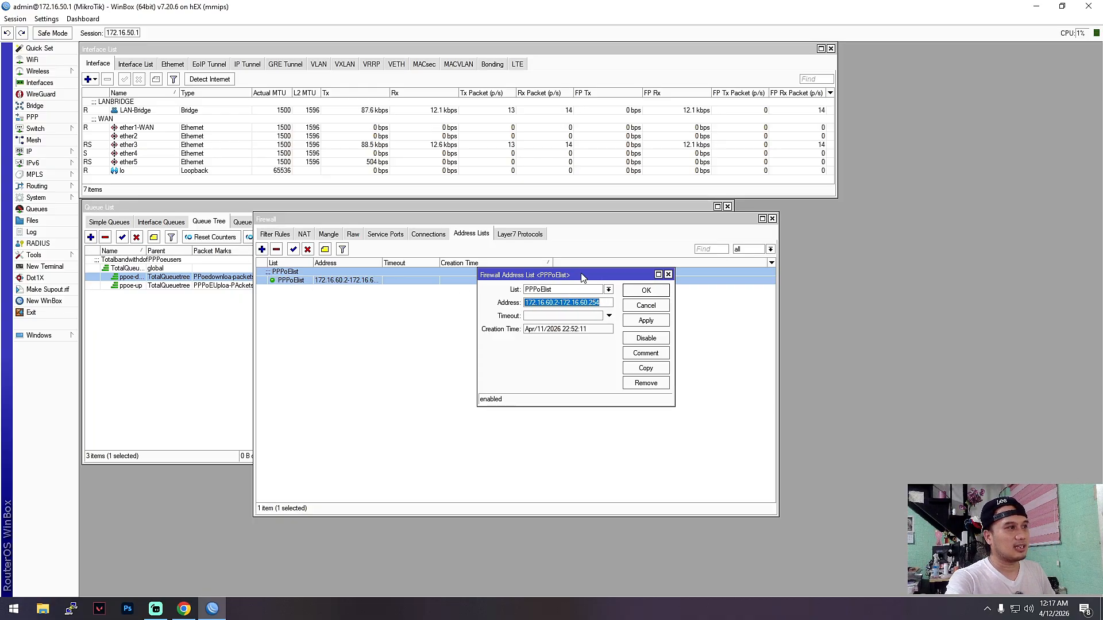
pyautogui.moveTo(582, 278); pyautogui.dragTo(520, 285)
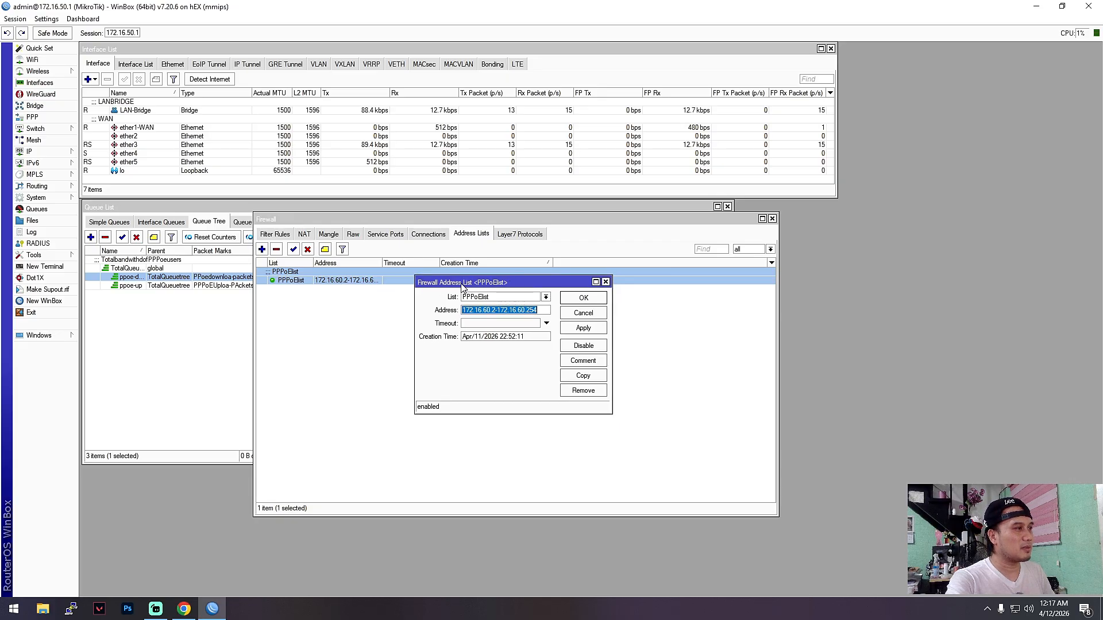
pyautogui.moveTo(462, 285); pyautogui.dragTo(494, 284)
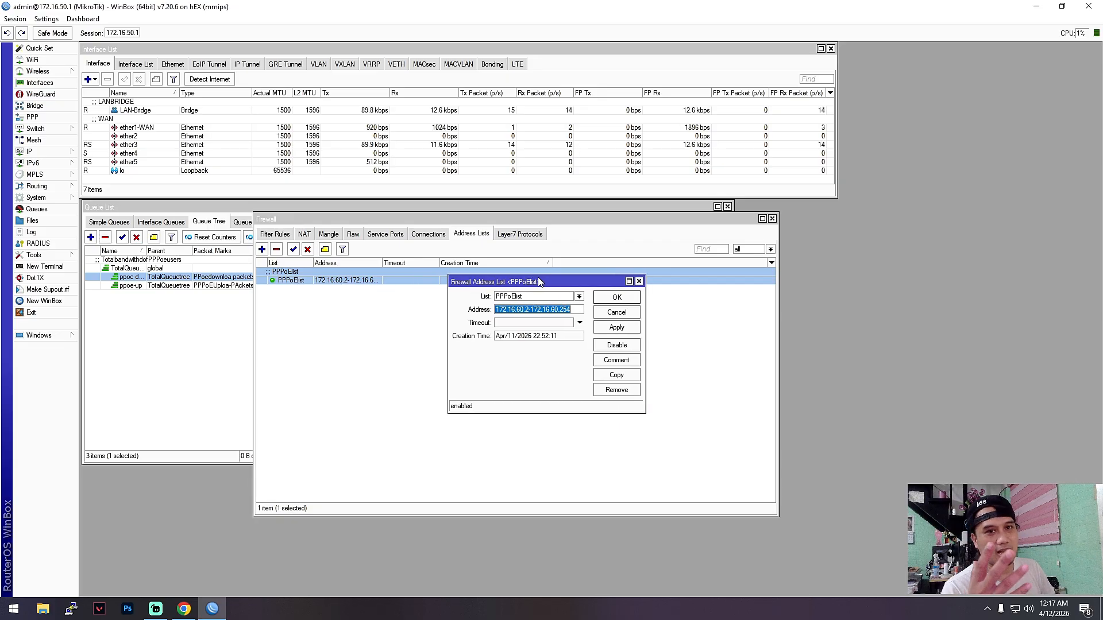
# - Check the Timeout option of the PPPoElist address entry, leave it empty and close the entry
pyautogui.click(536, 322)
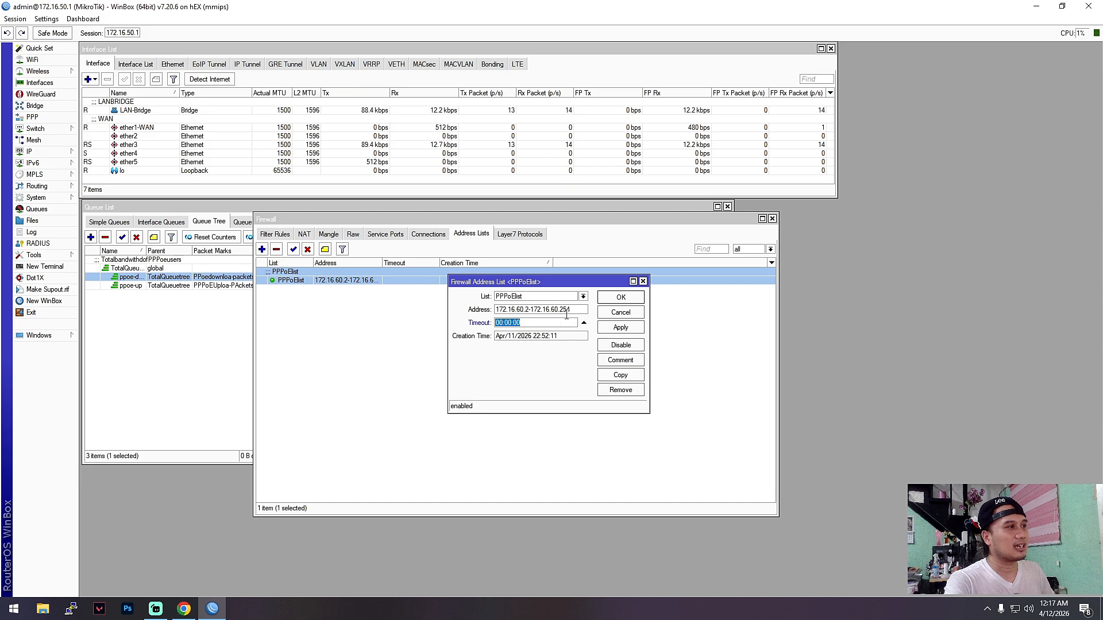
pyautogui.click(584, 323)
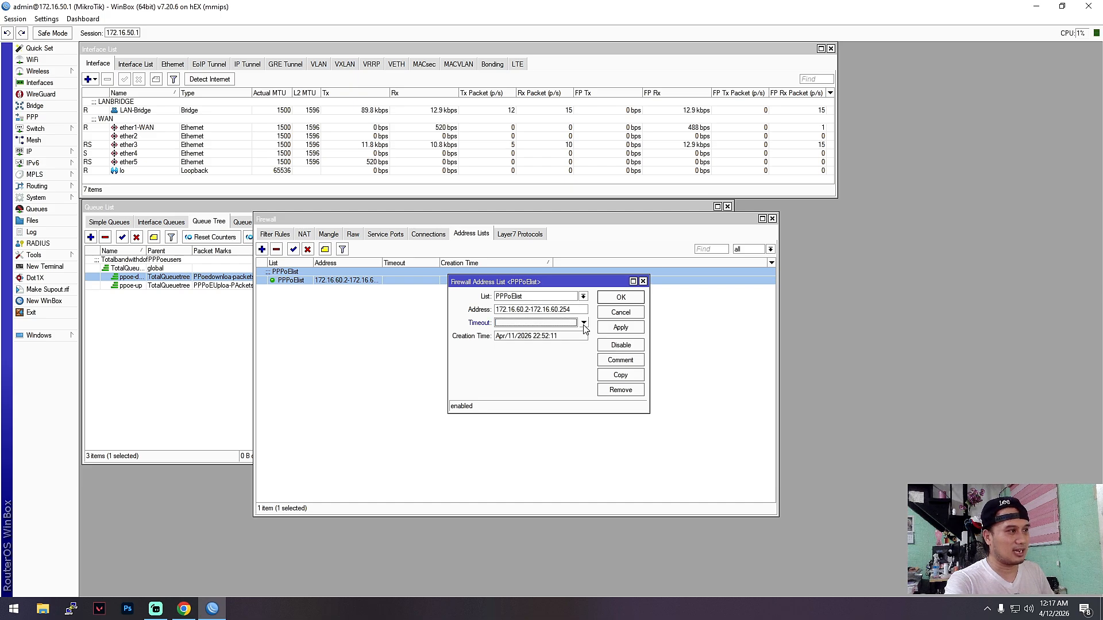
pyautogui.click(642, 282)
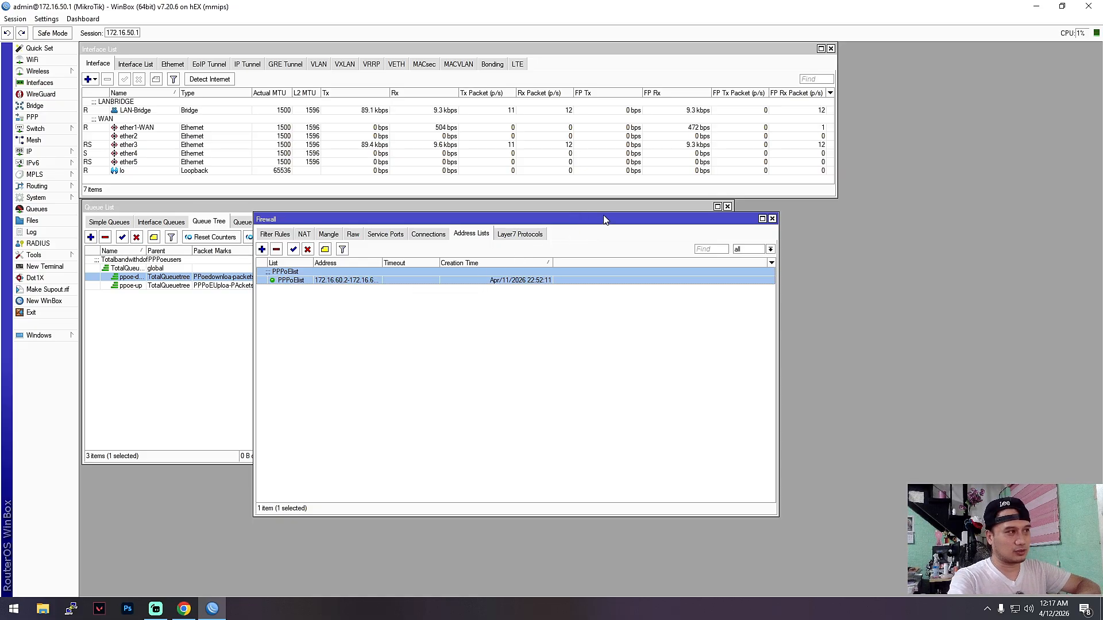
# - Show the firewall's mangle rules beside the queue list and inspect the All-Connetion rule's general settings
pyautogui.moveTo(606, 219); pyautogui.dragTo(663, 217)
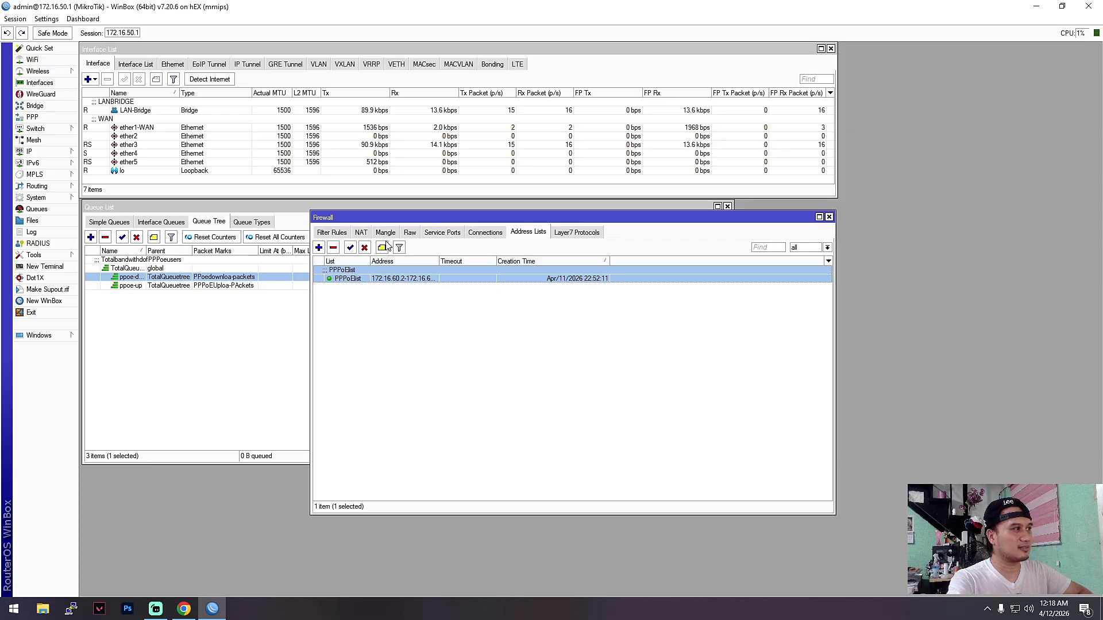
pyautogui.click(386, 233)
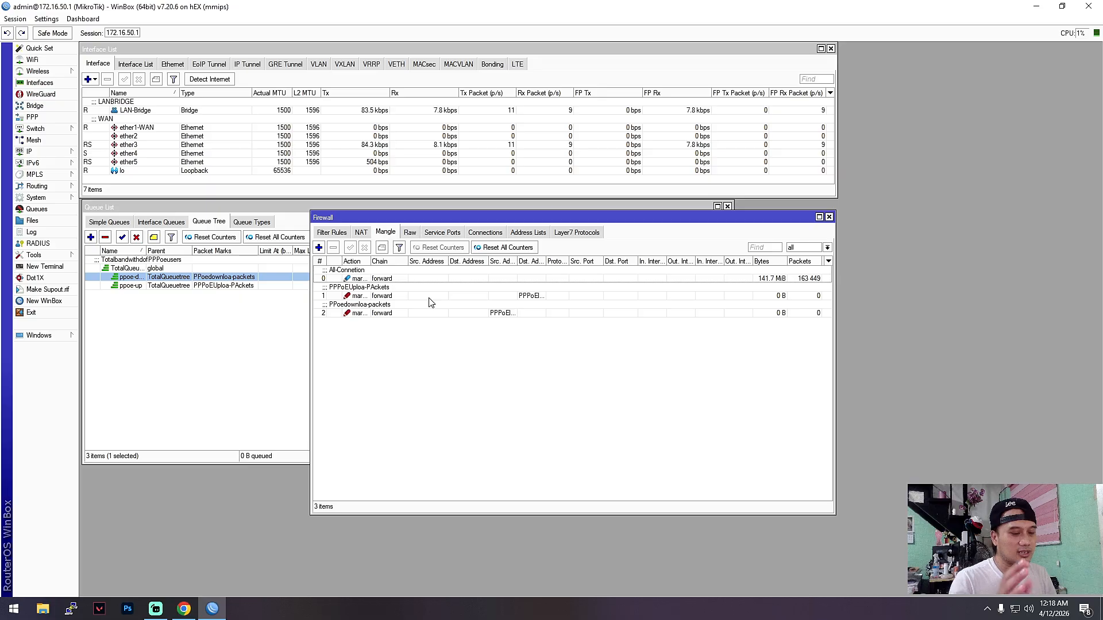
pyautogui.click(361, 280)
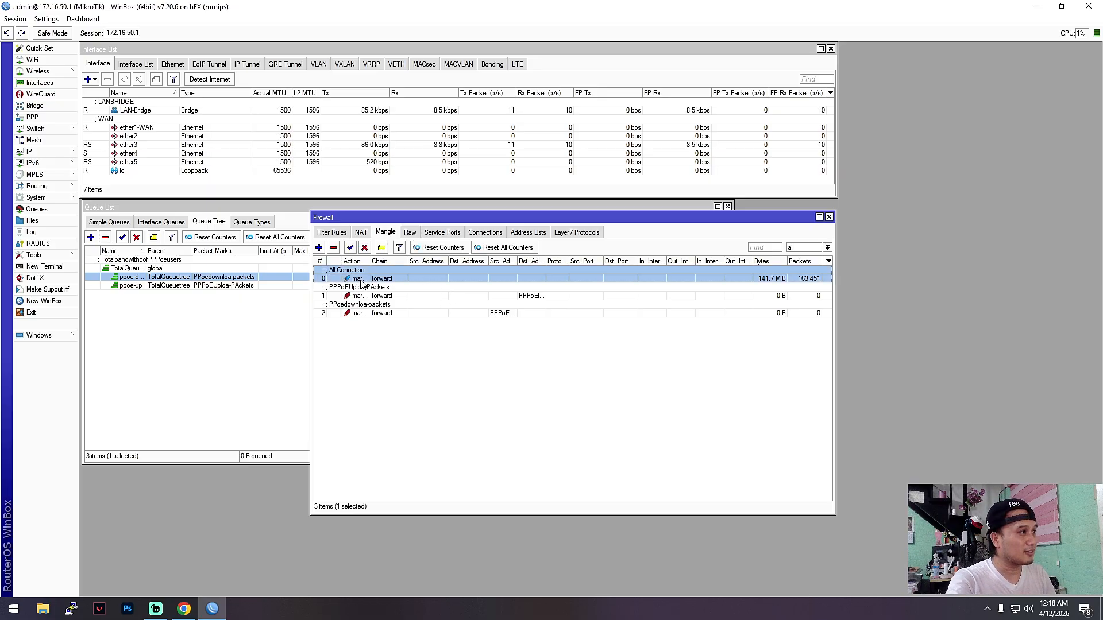
pyautogui.doubleClick(361, 280)
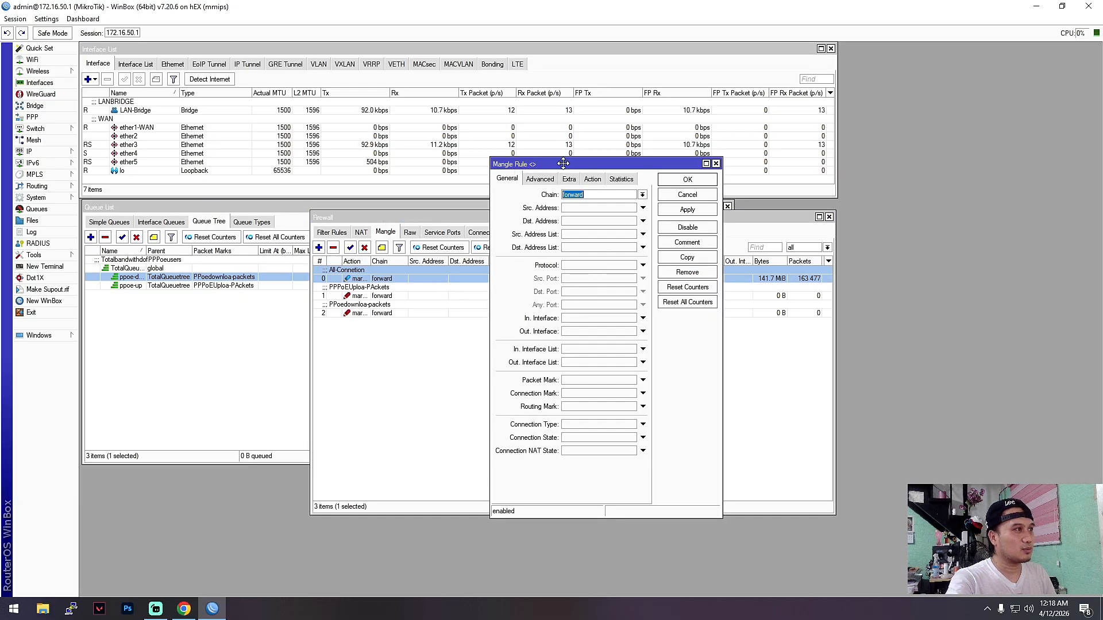
pyautogui.moveTo(563, 164); pyautogui.dragTo(531, 174)
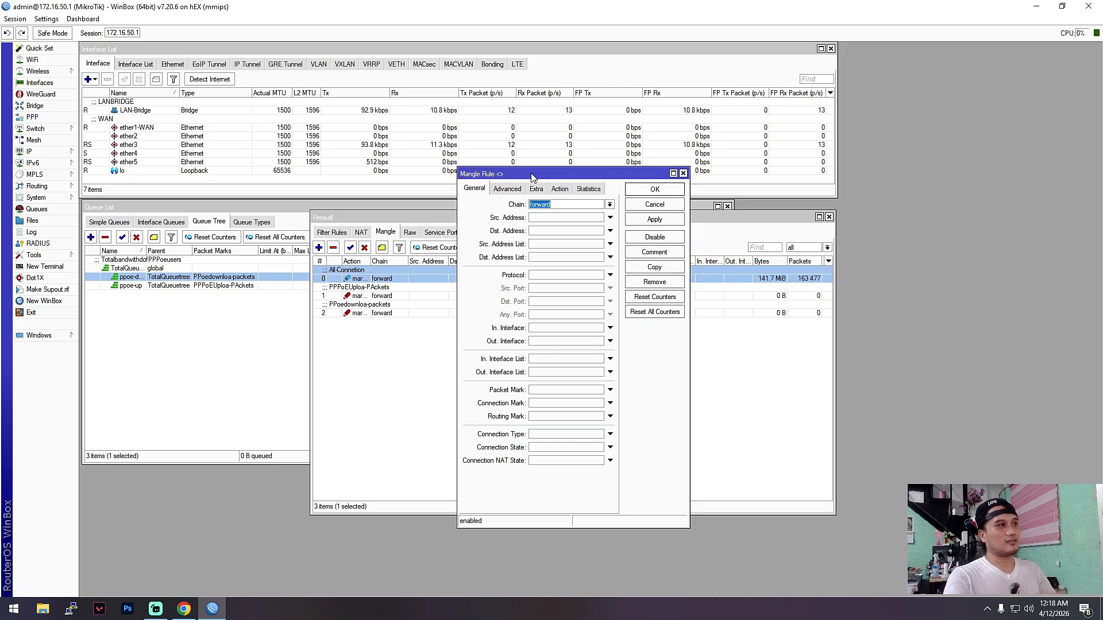
pyautogui.moveTo(523, 176); pyautogui.dragTo(620, 168)
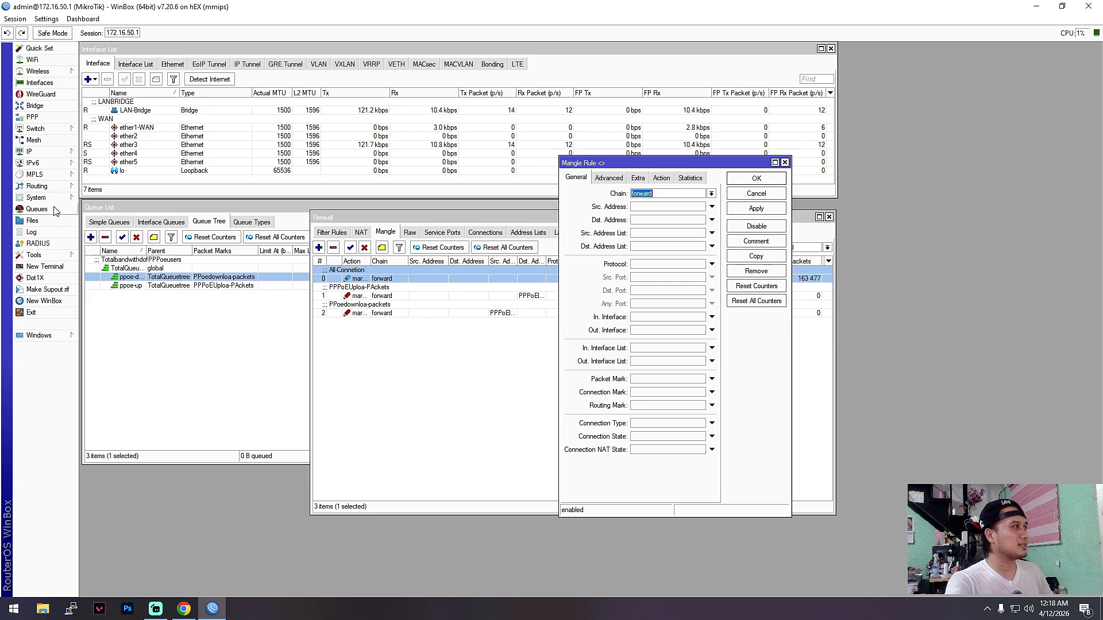
# - Look up the PPPoEPool address range in the IP pools, then close the pool list
pyautogui.click(33, 153)
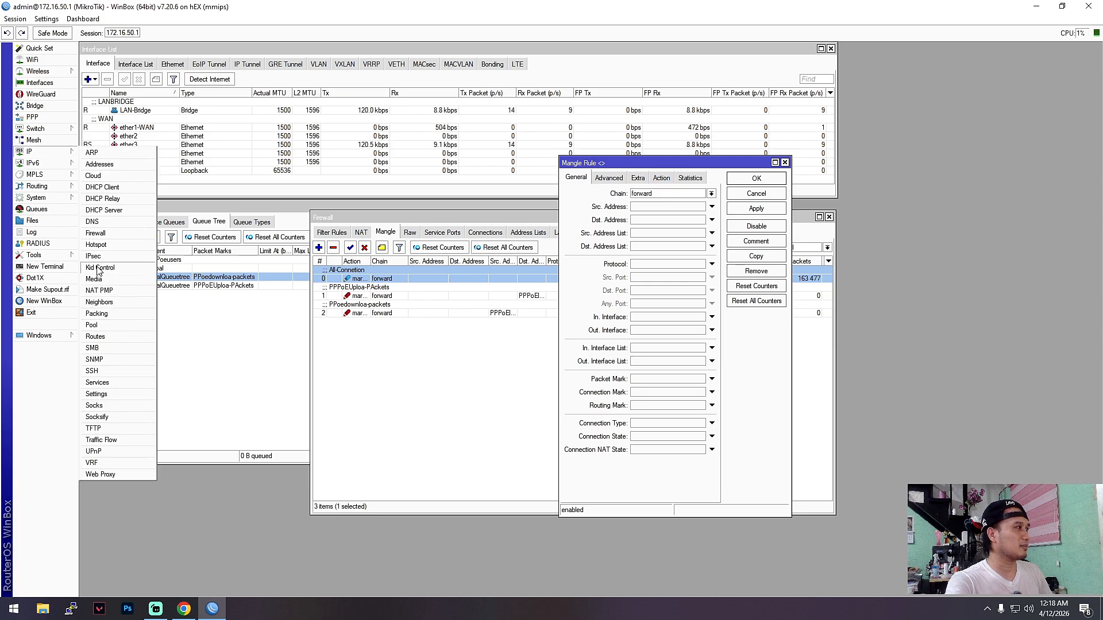
pyautogui.click(106, 328)
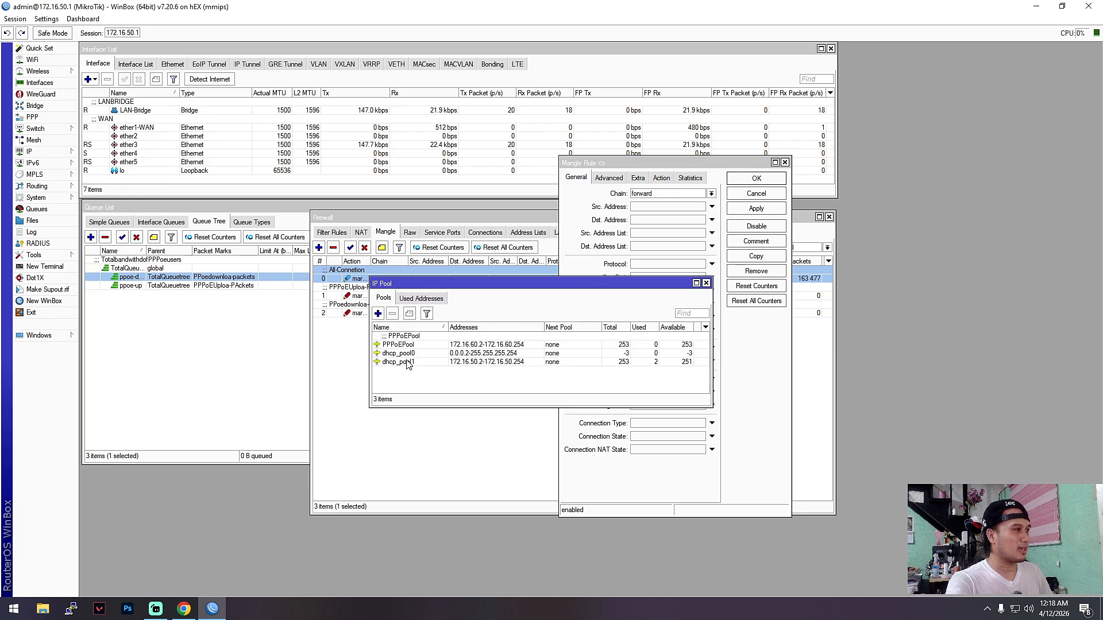
pyautogui.click(400, 340)
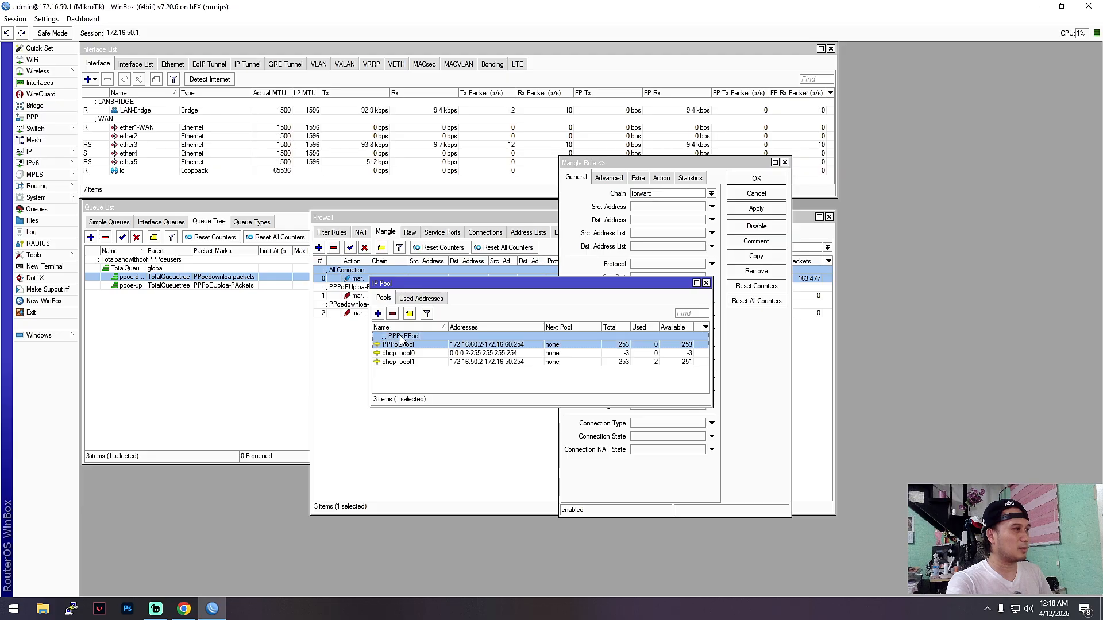
pyautogui.click(705, 283)
# - Review the All-Connetion rule's action, keeping mark connection and the new connection mark All-Connetion, and confirm the rule
pyautogui.moveTo(713, 163); pyautogui.dragTo(586, 160)
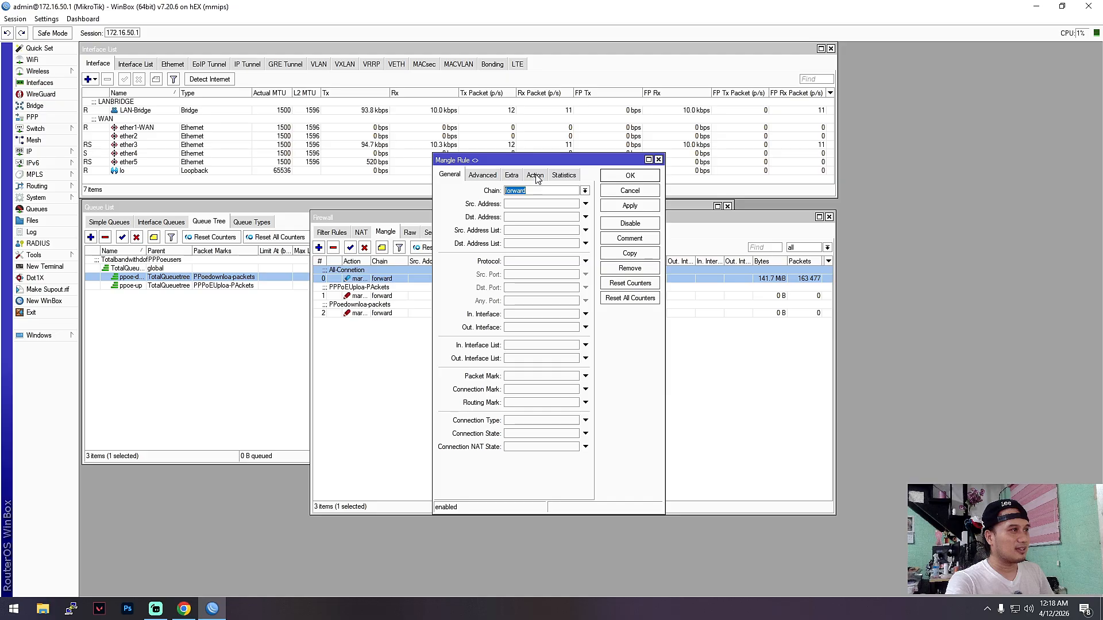
pyautogui.click(493, 175)
pyautogui.click(535, 175)
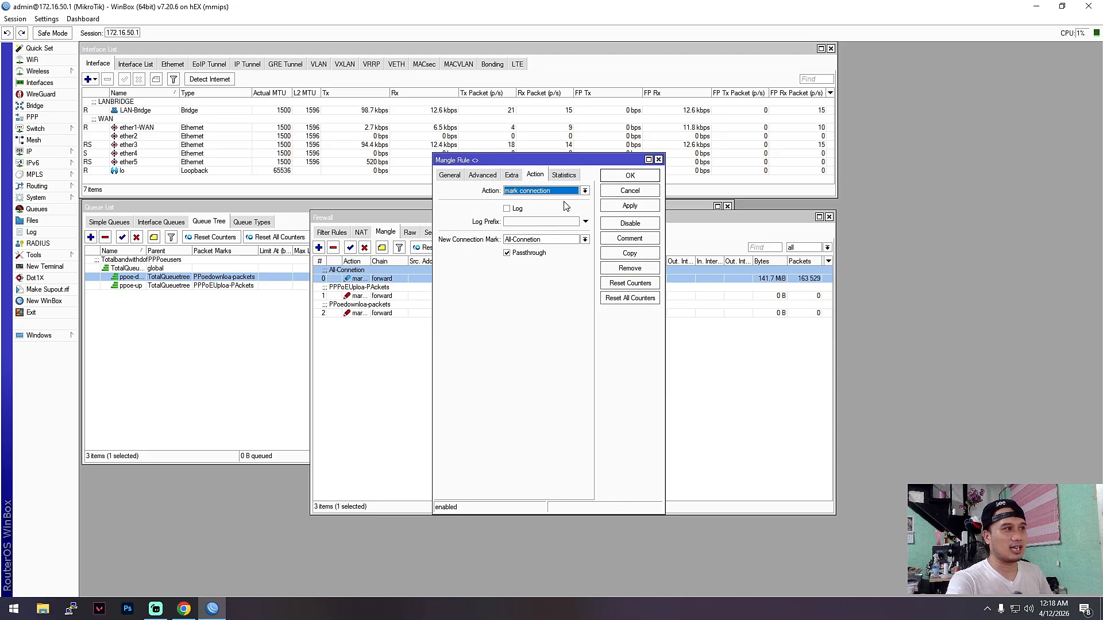
pyautogui.moveTo(592, 160); pyautogui.dragTo(604, 165)
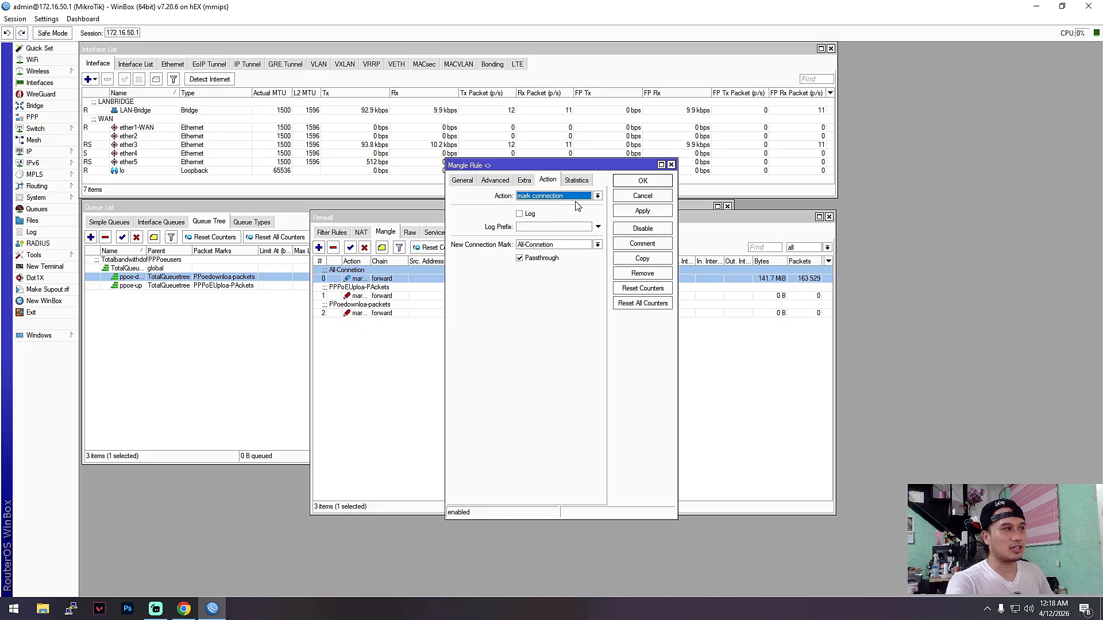
pyautogui.click(597, 196)
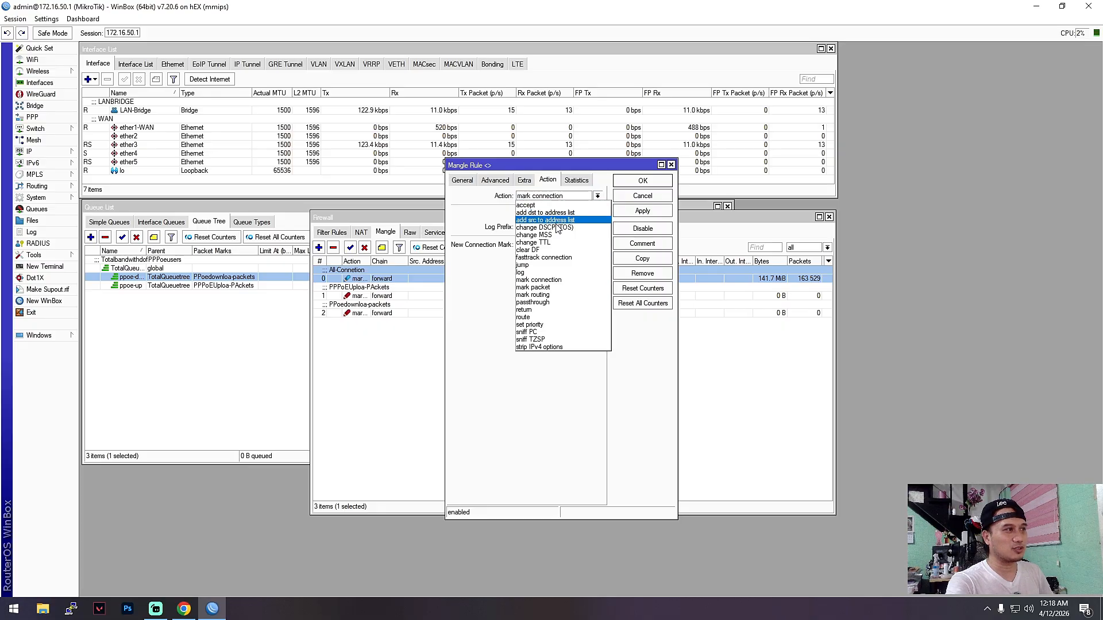
pyautogui.click(542, 280)
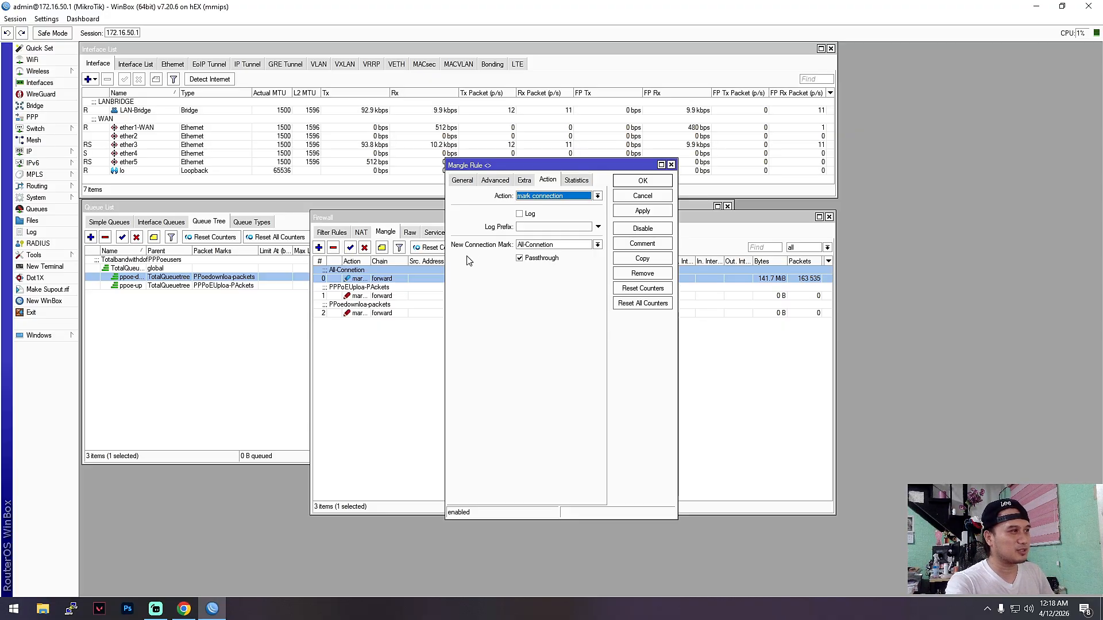
pyautogui.click(560, 244)
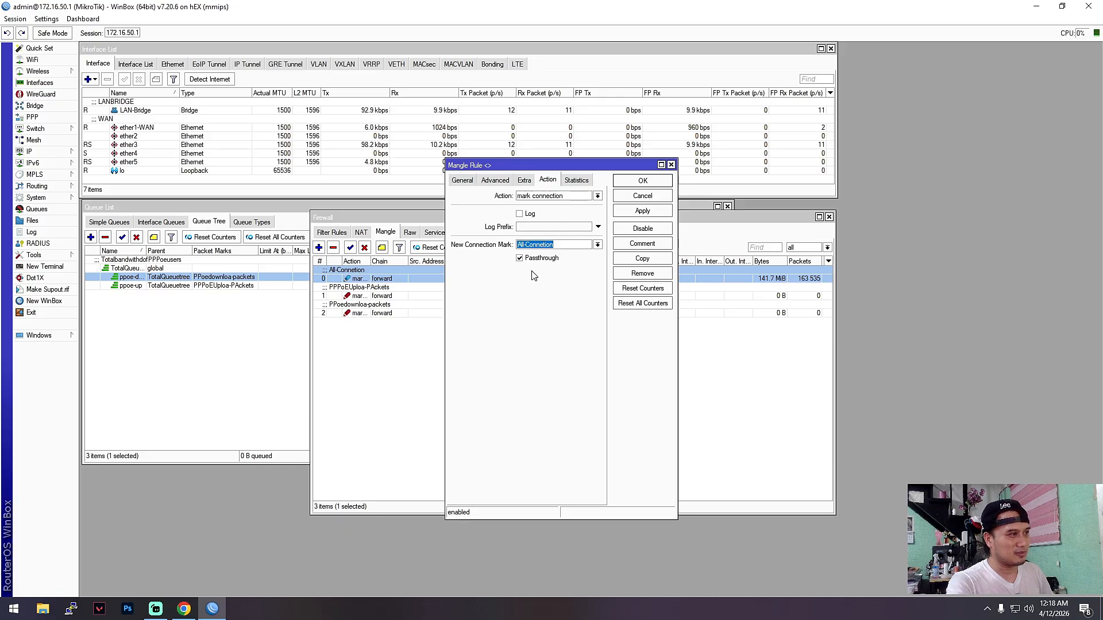
pyautogui.click(643, 181)
# - Open the PPPoEUploa-PAckets mangle rule and examine its chain, destination address list and connection mark, leaving the destination address empty
pyautogui.moveTo(509, 222); pyautogui.dragTo(529, 223)
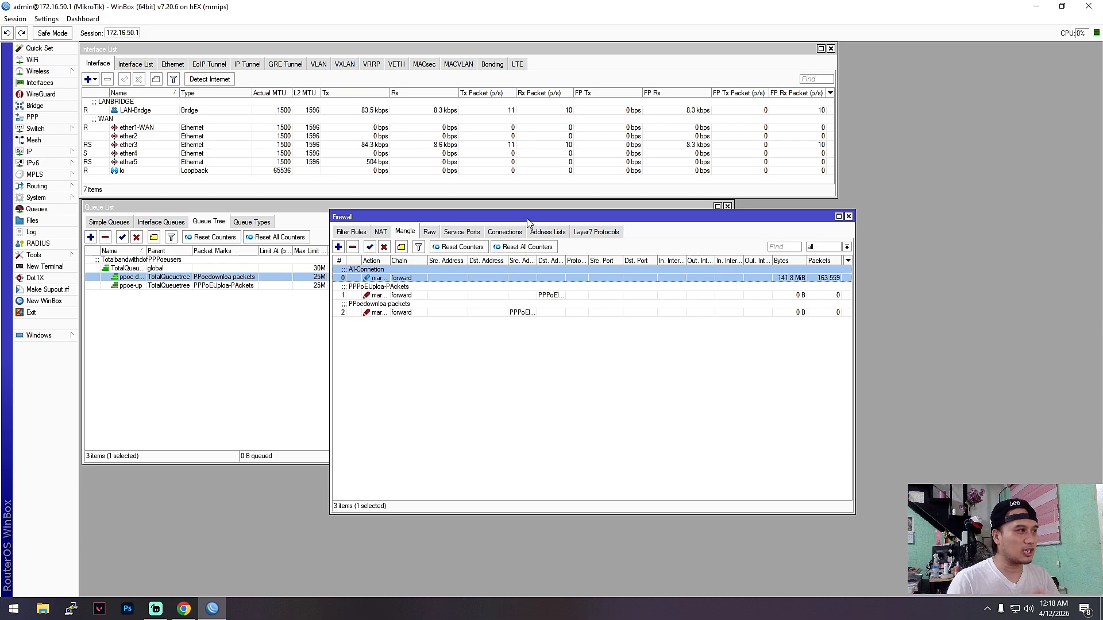
pyautogui.click(404, 295)
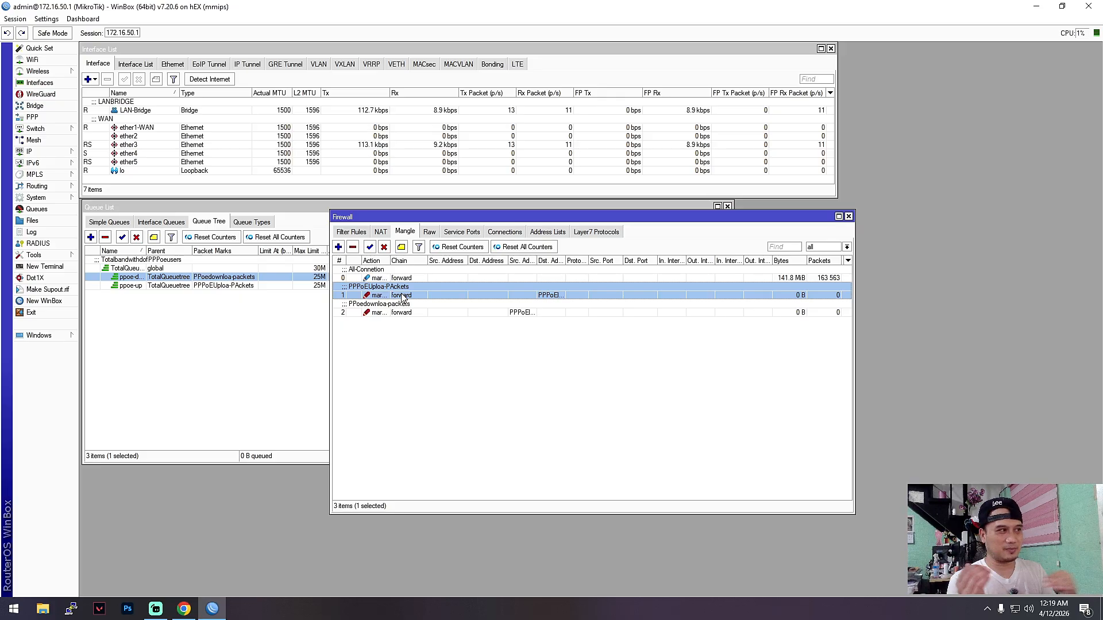
pyautogui.doubleClick(402, 296)
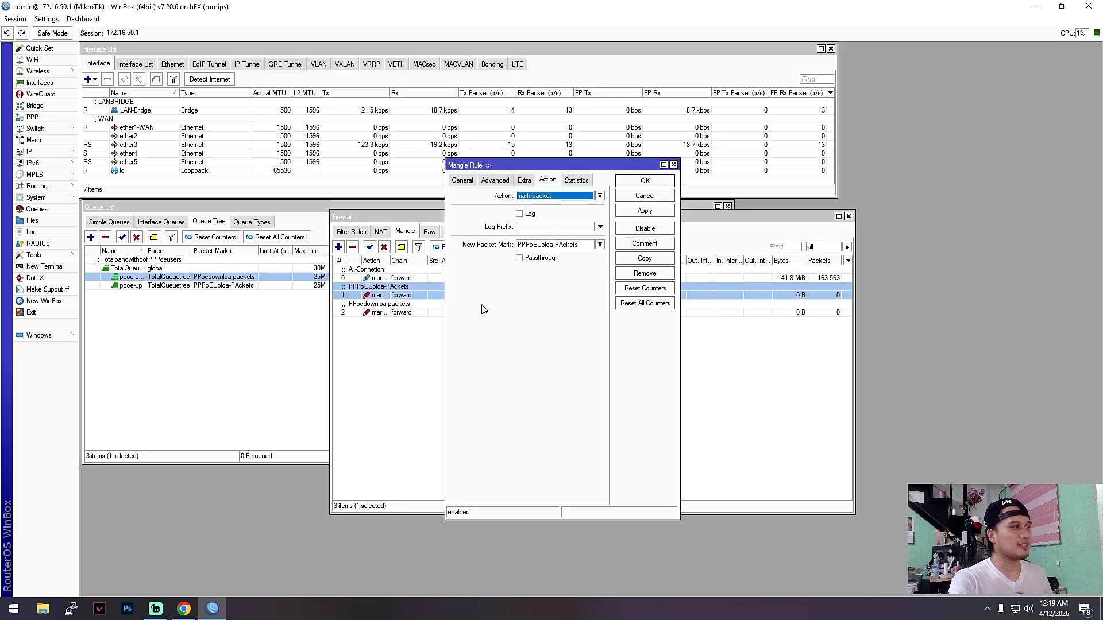
pyautogui.click(463, 182)
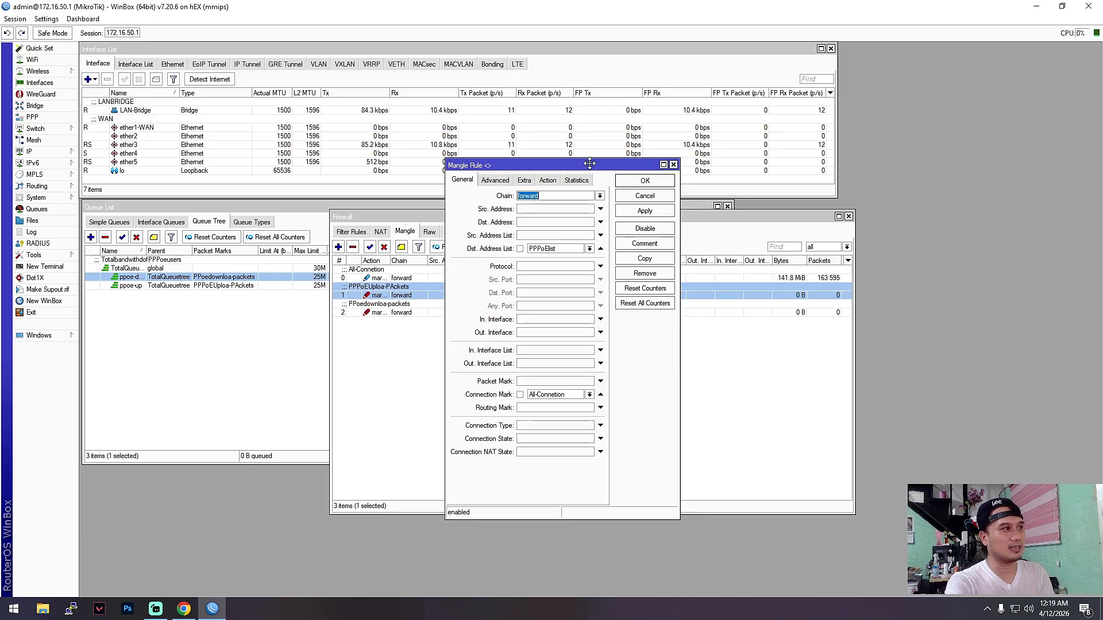
pyautogui.moveTo(594, 164); pyautogui.dragTo(585, 164)
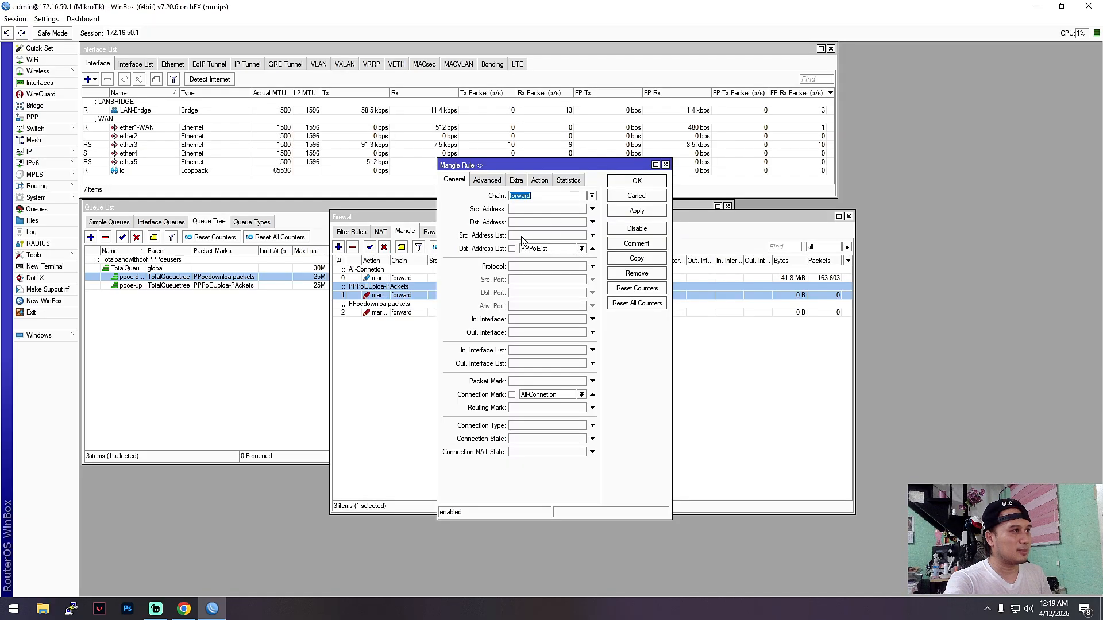
pyautogui.click(528, 221)
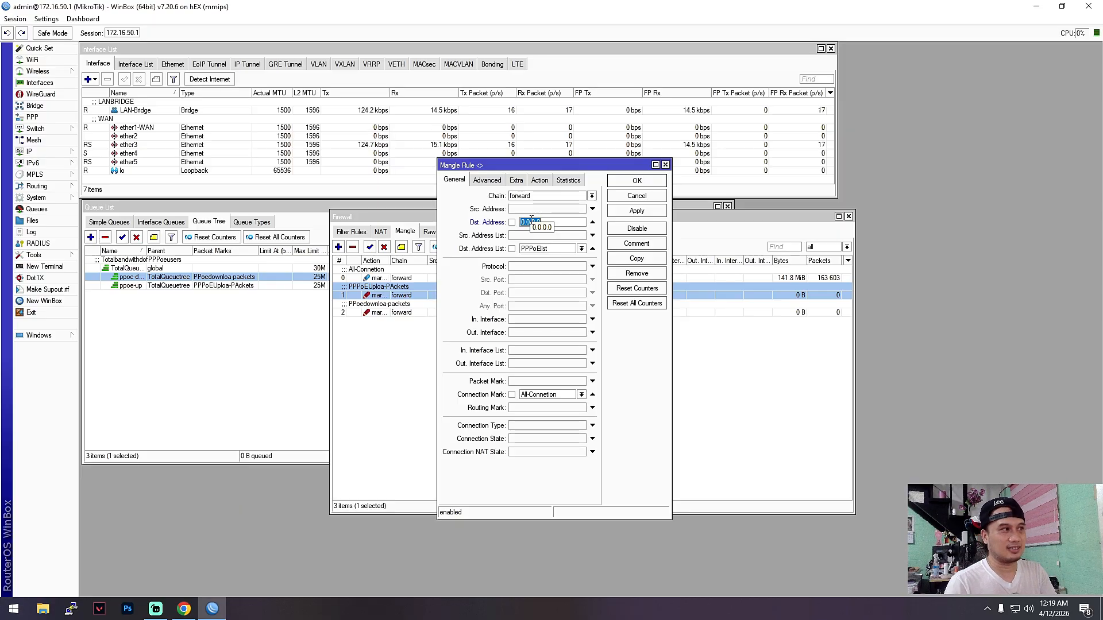
pyautogui.click(592, 222)
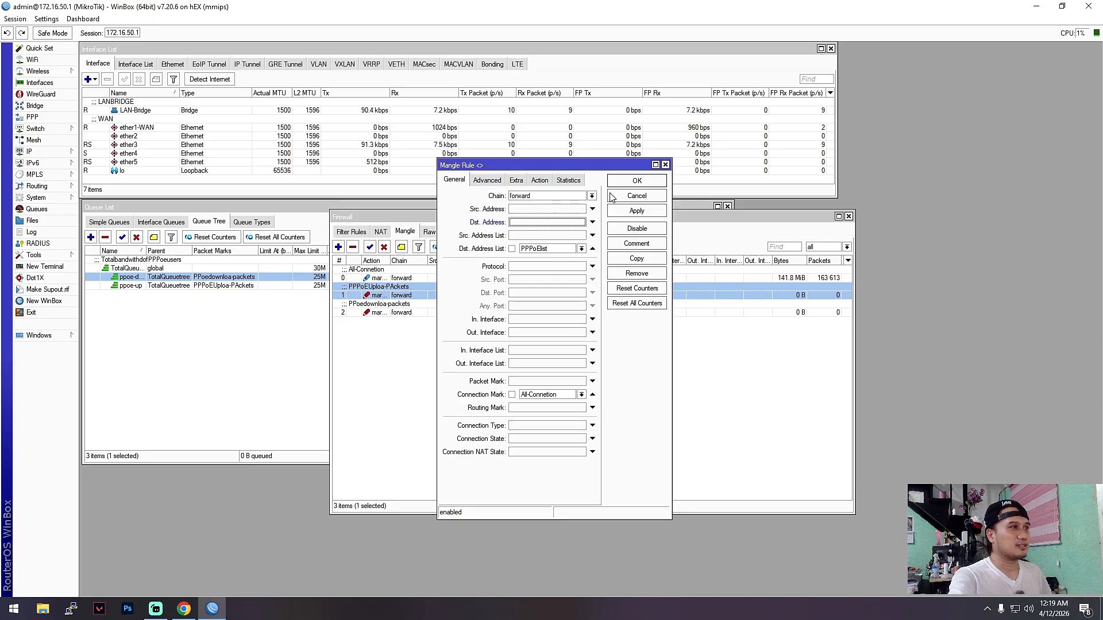
pyautogui.moveTo(587, 187); pyautogui.dragTo(590, 179)
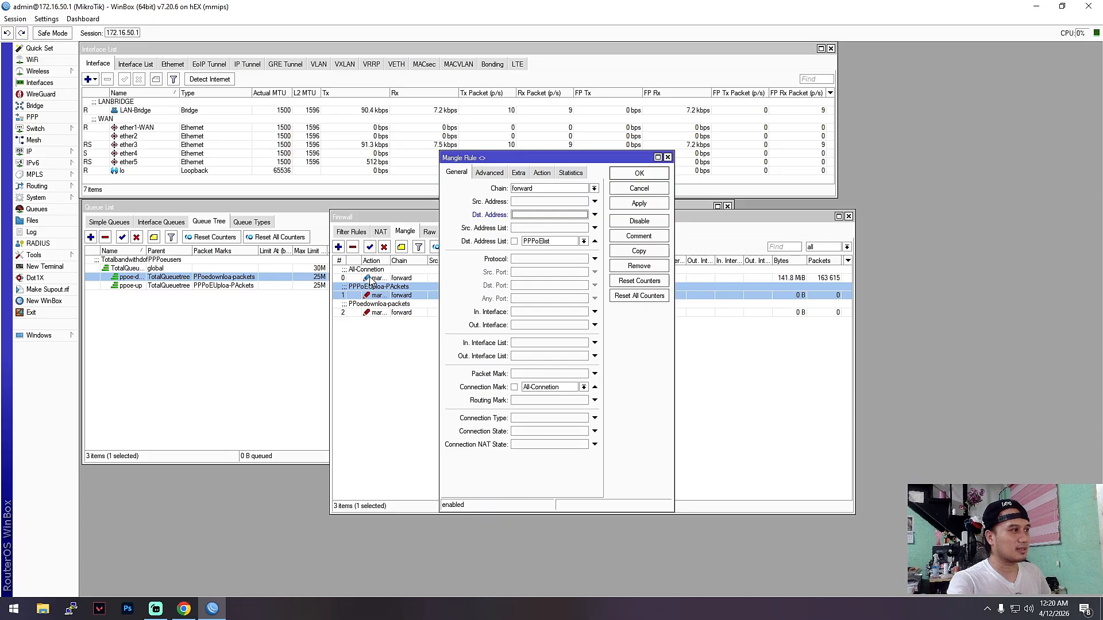
# - Review the upload rule's action, keeping mark packet and the new packet mark PPPoEUploa-PAckets, and confirm the rule
pyautogui.click(541, 173)
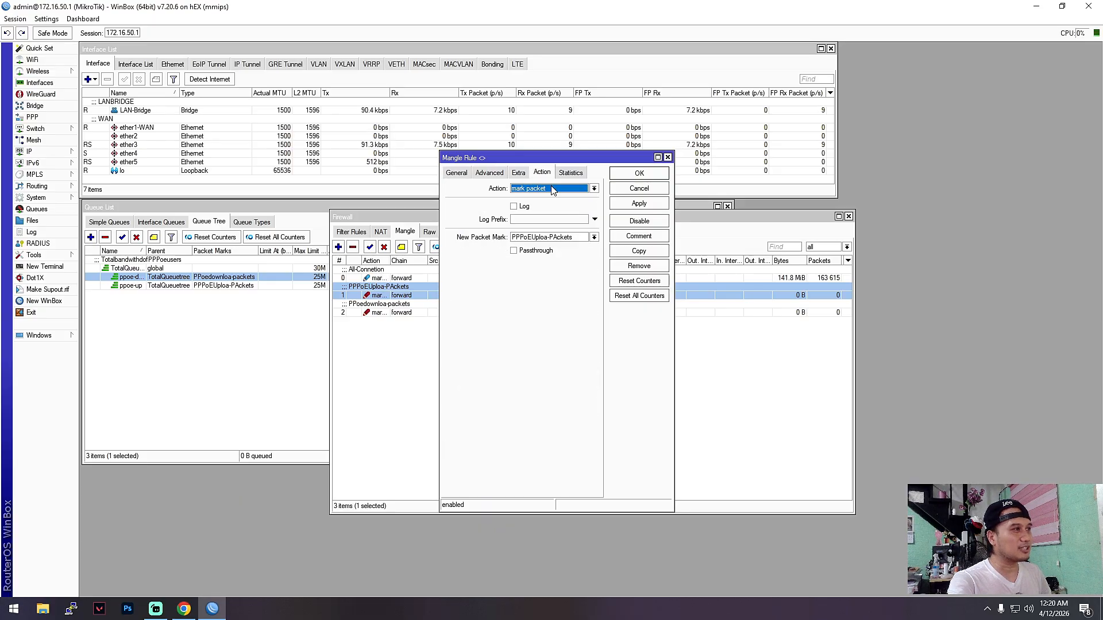
pyautogui.click(593, 189)
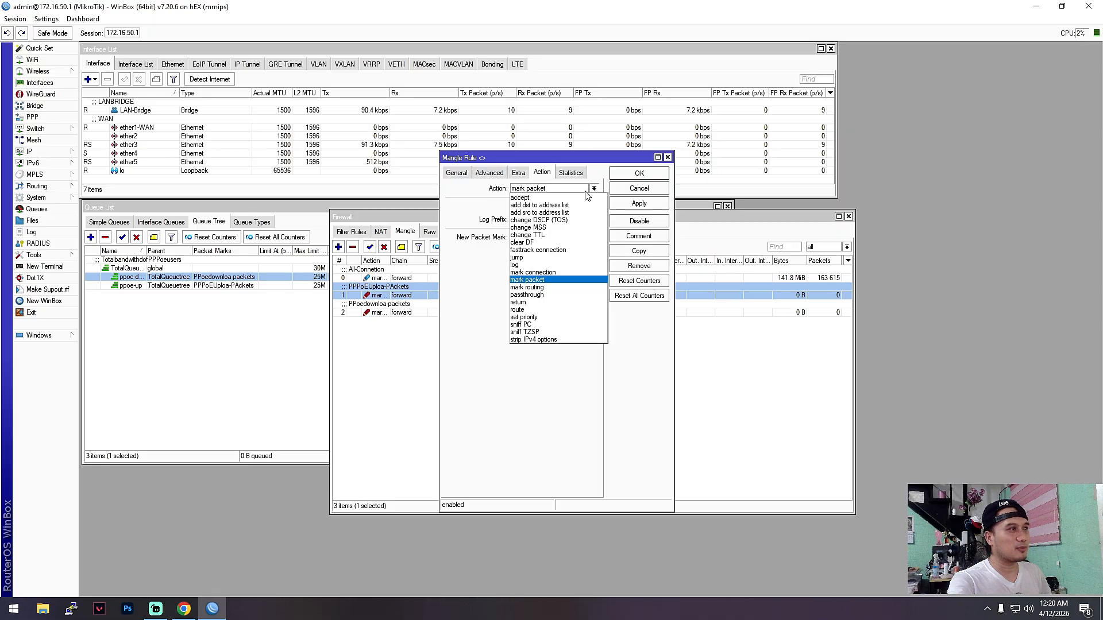
pyautogui.click(536, 281)
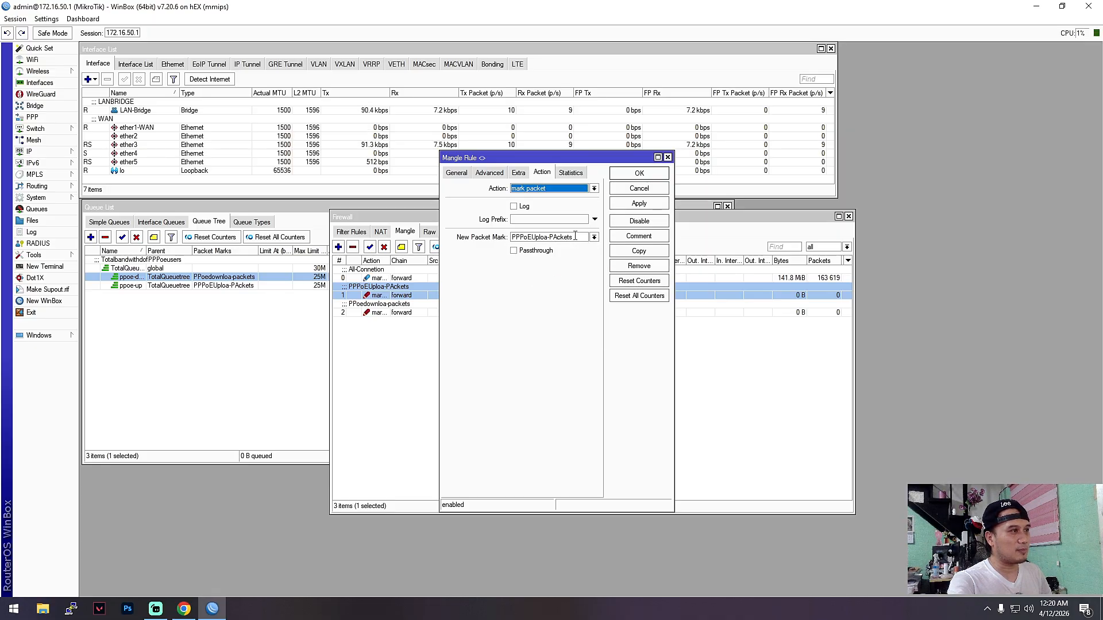
pyautogui.click(574, 236)
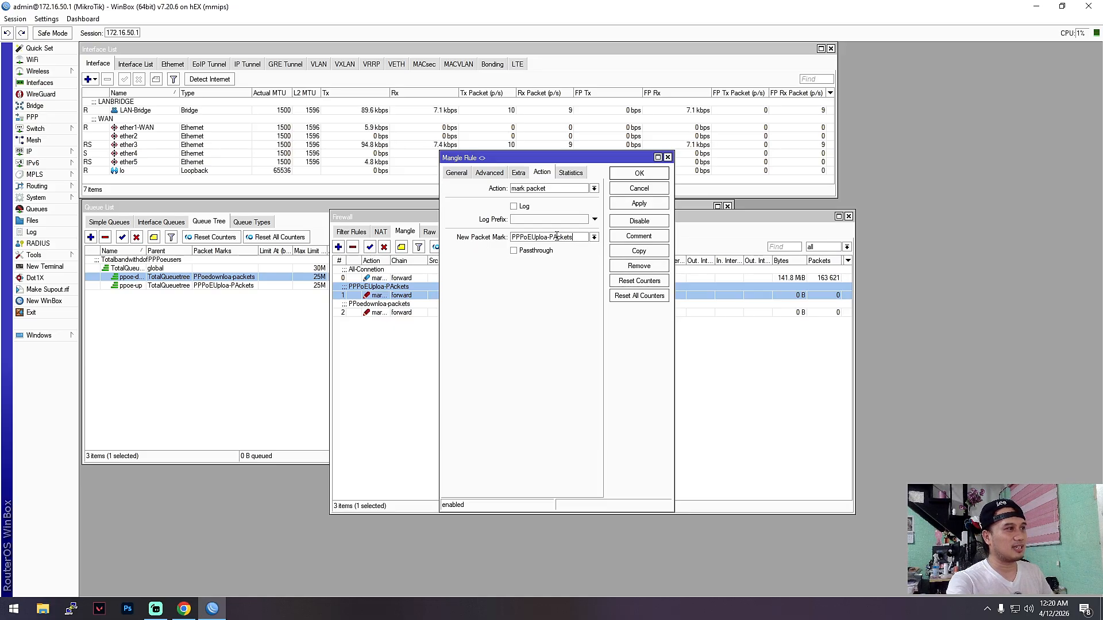
pyautogui.click(629, 175)
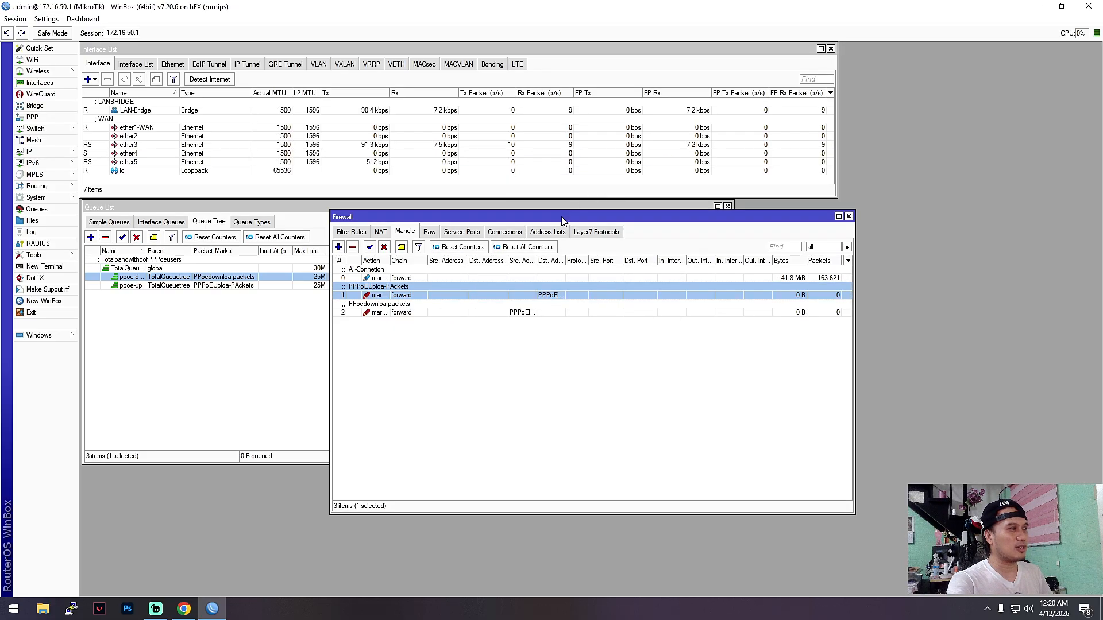
# - Open the PPoedownloa-packets mangle rule and inspect its source address list, connection mark and packet-marking action
pyautogui.doubleClick(402, 313)
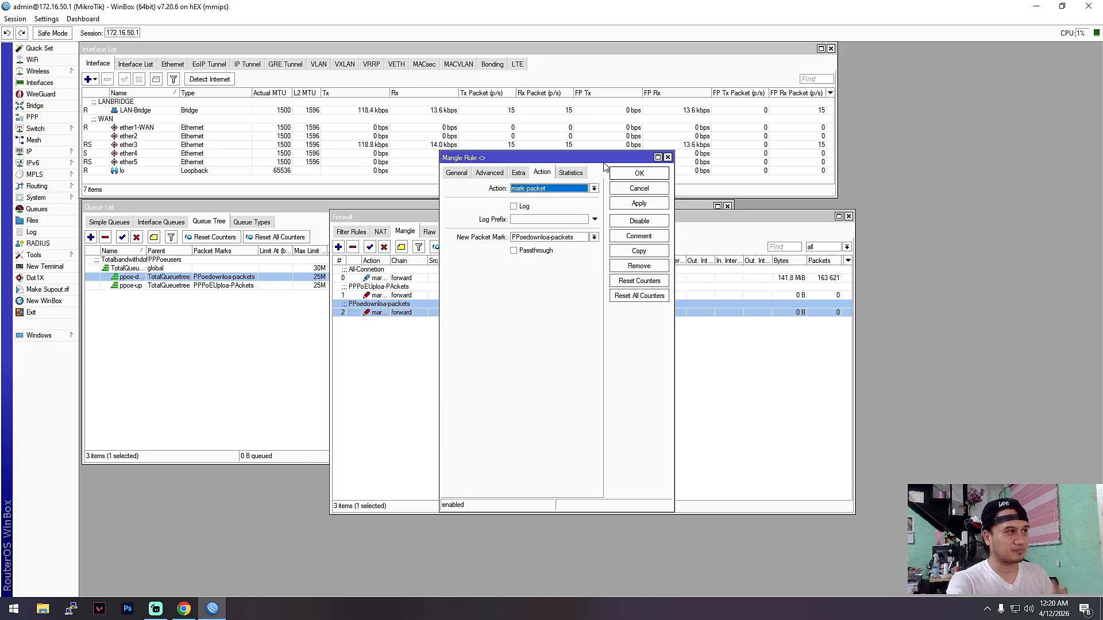
pyautogui.moveTo(606, 161); pyautogui.dragTo(627, 164)
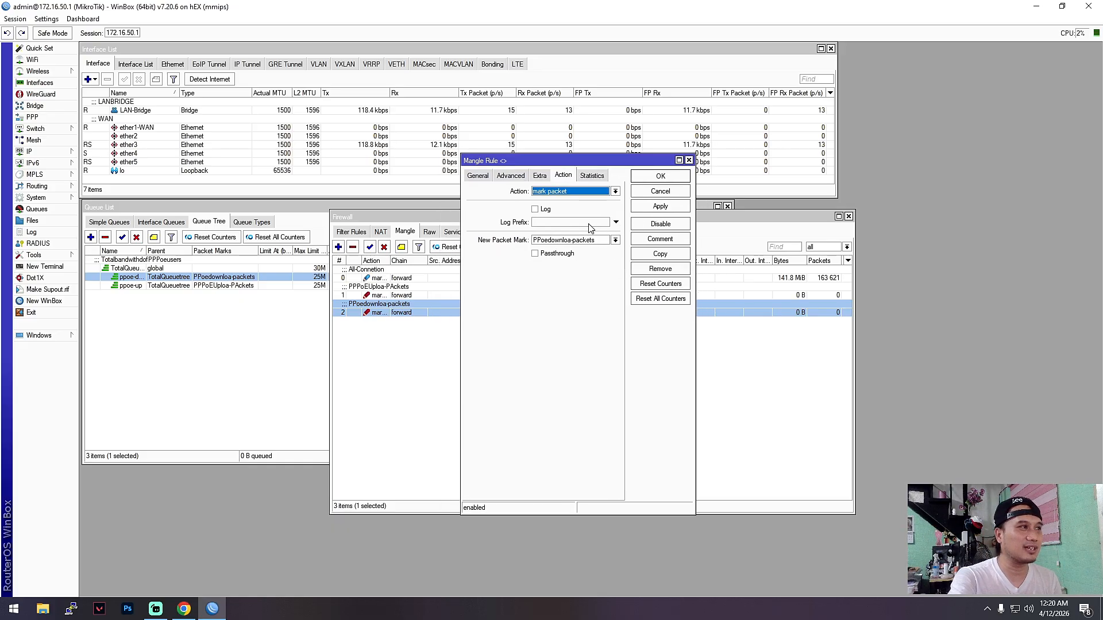
pyautogui.click(477, 176)
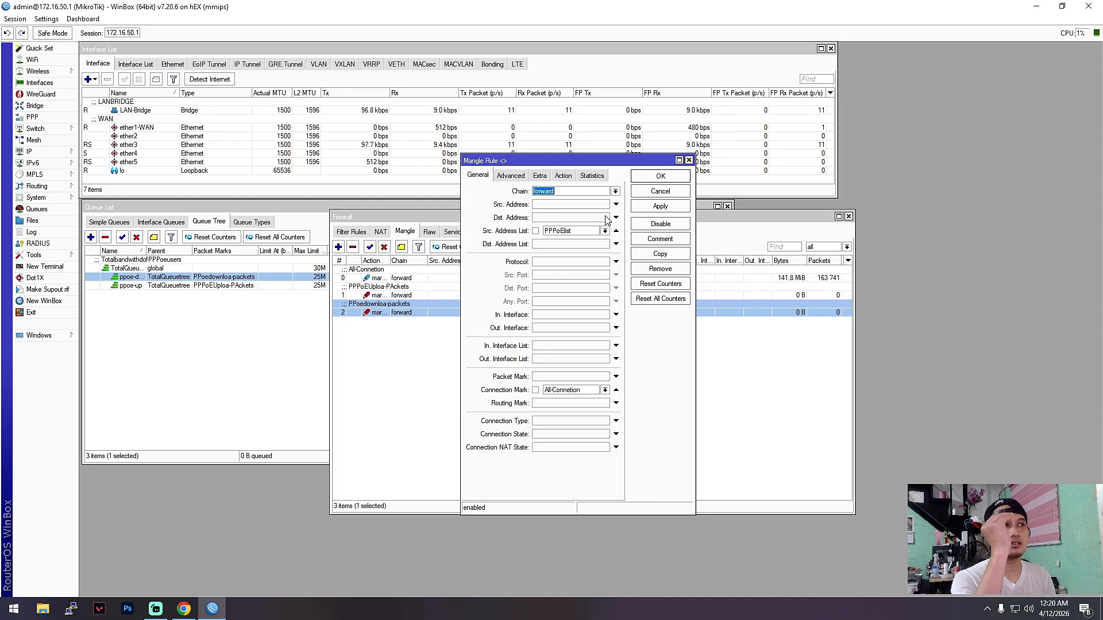
pyautogui.click(569, 179)
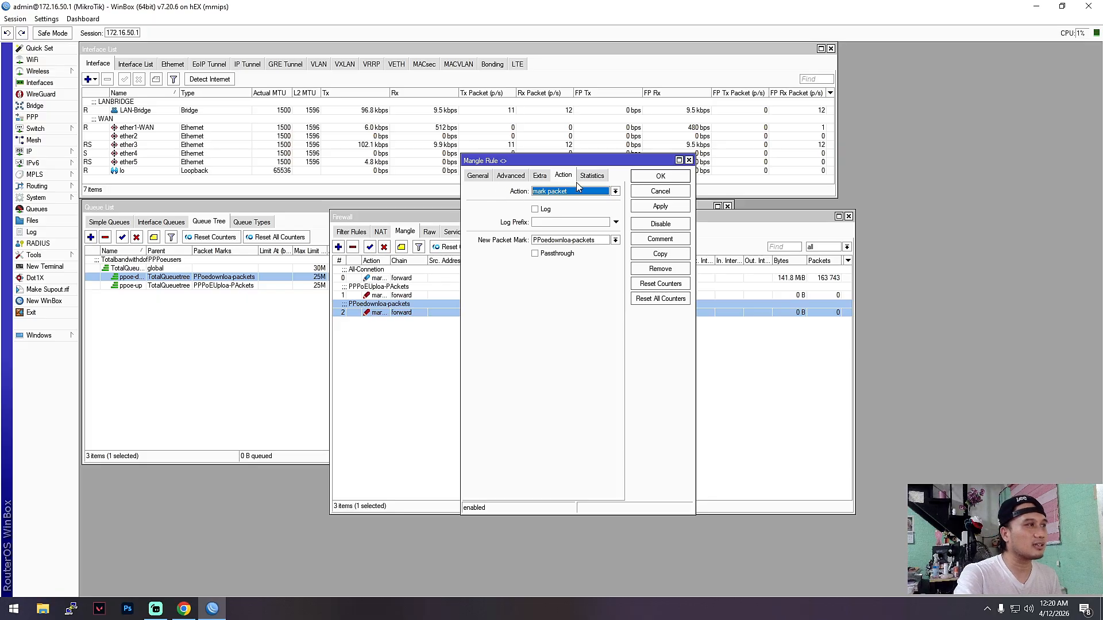
# - Recheck the PPPoEUploa-PAckets mangle rule's destination address list, connection mark and new packet mark, and confirm the rule
pyautogui.click(689, 161)
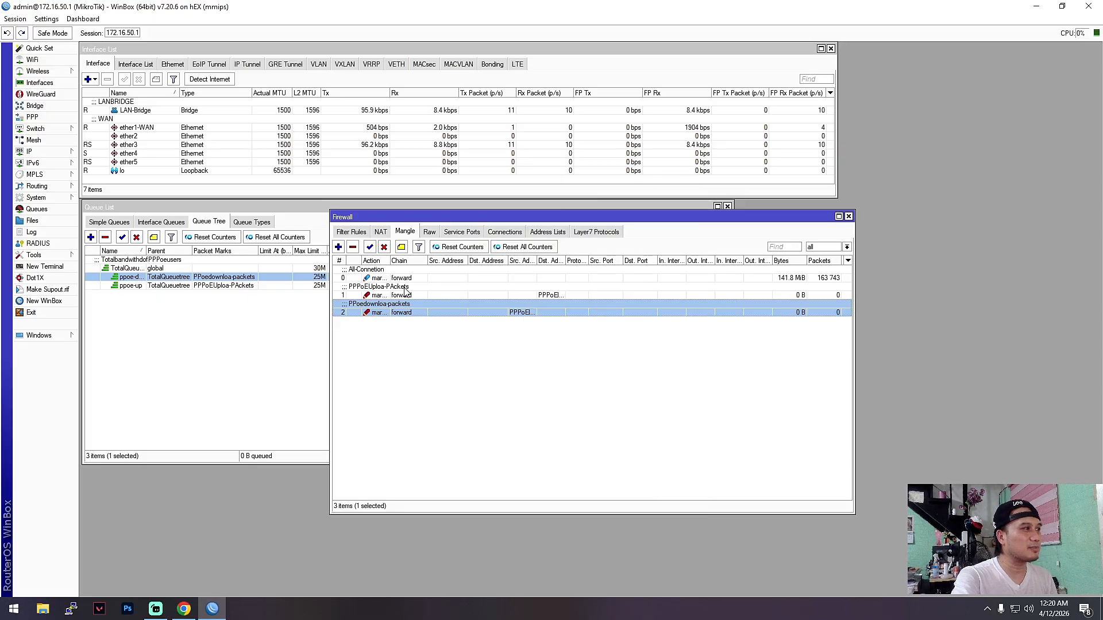
pyautogui.doubleClick(405, 292)
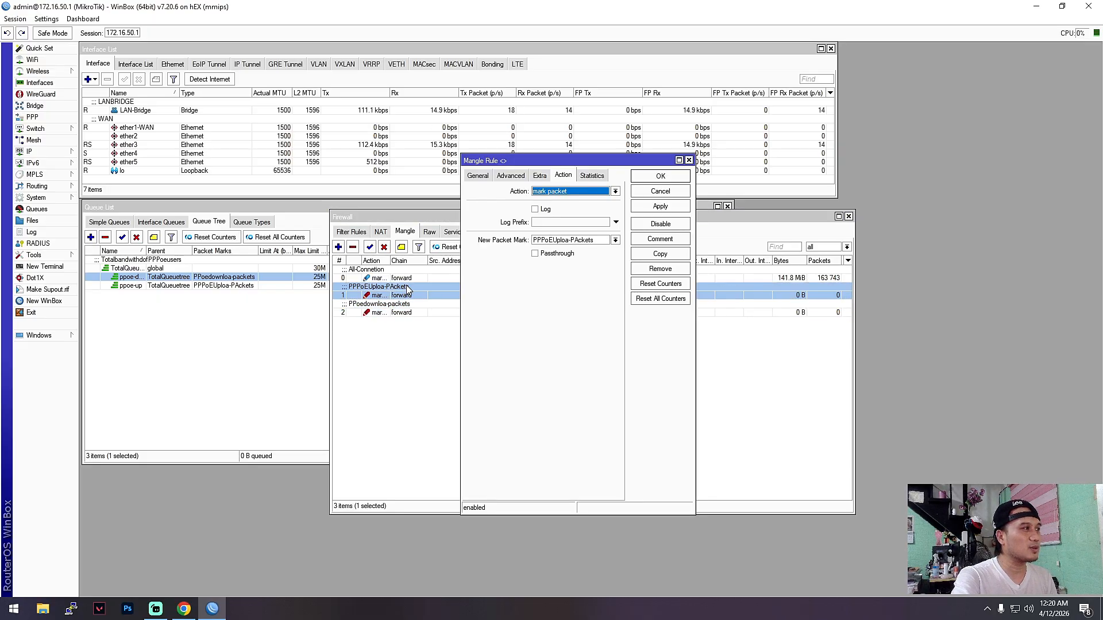
pyautogui.click(510, 176)
pyautogui.click(476, 177)
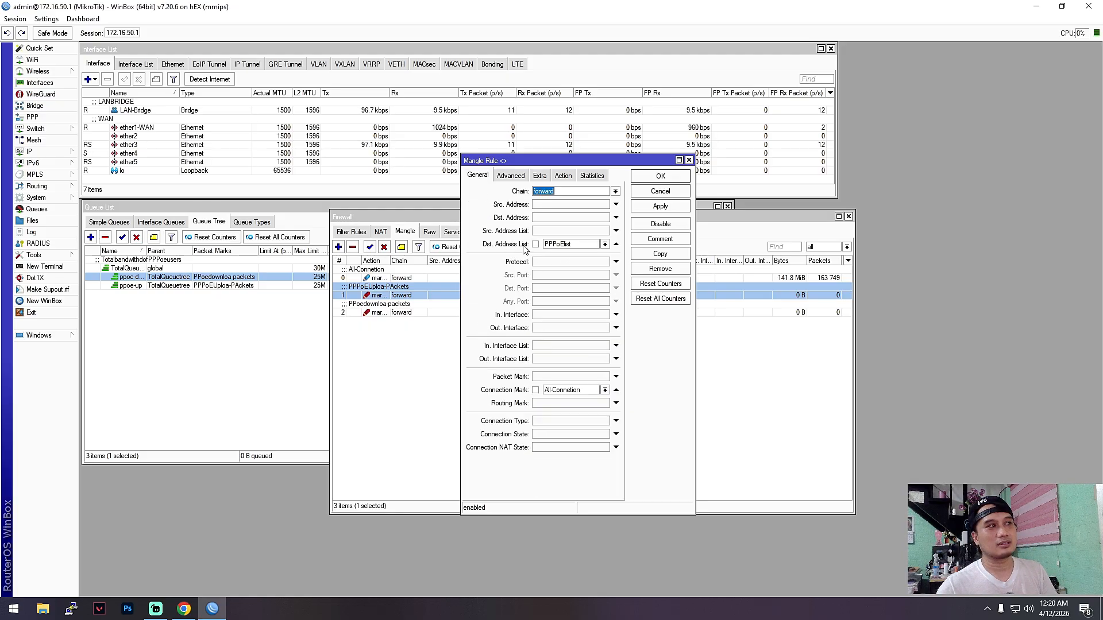
pyautogui.click(512, 176)
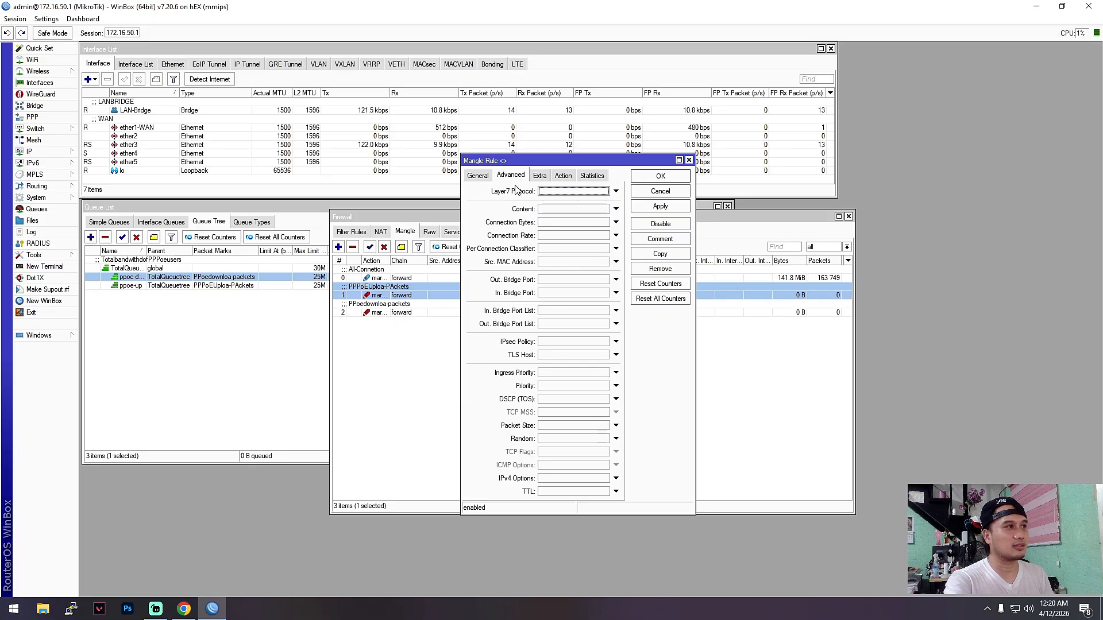
pyautogui.click(559, 177)
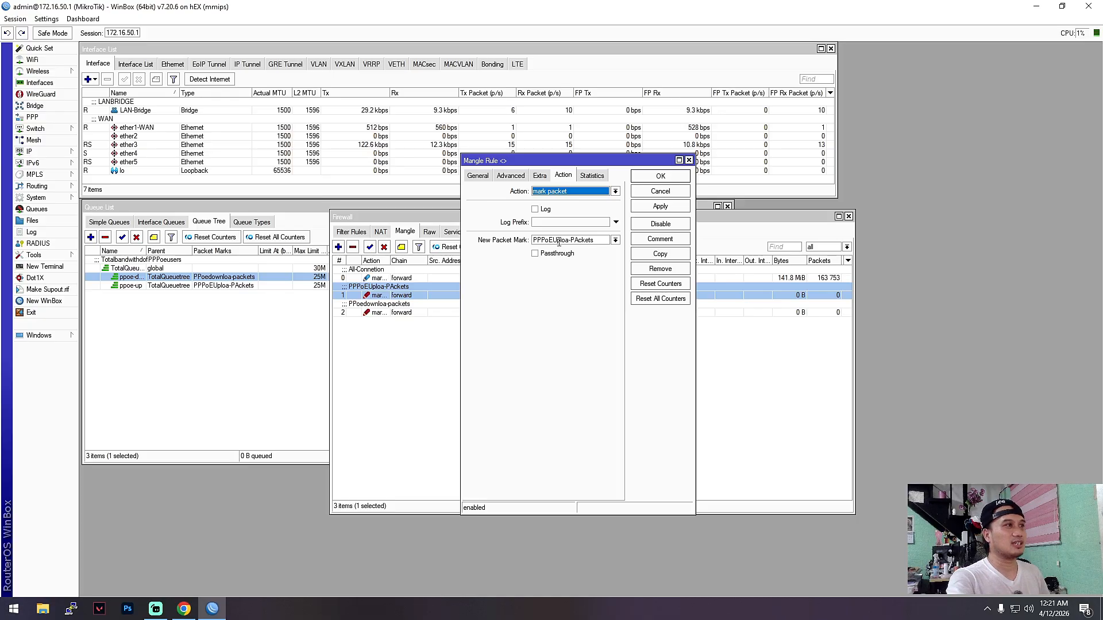
pyautogui.moveTo(612, 161); pyautogui.dragTo(576, 164)
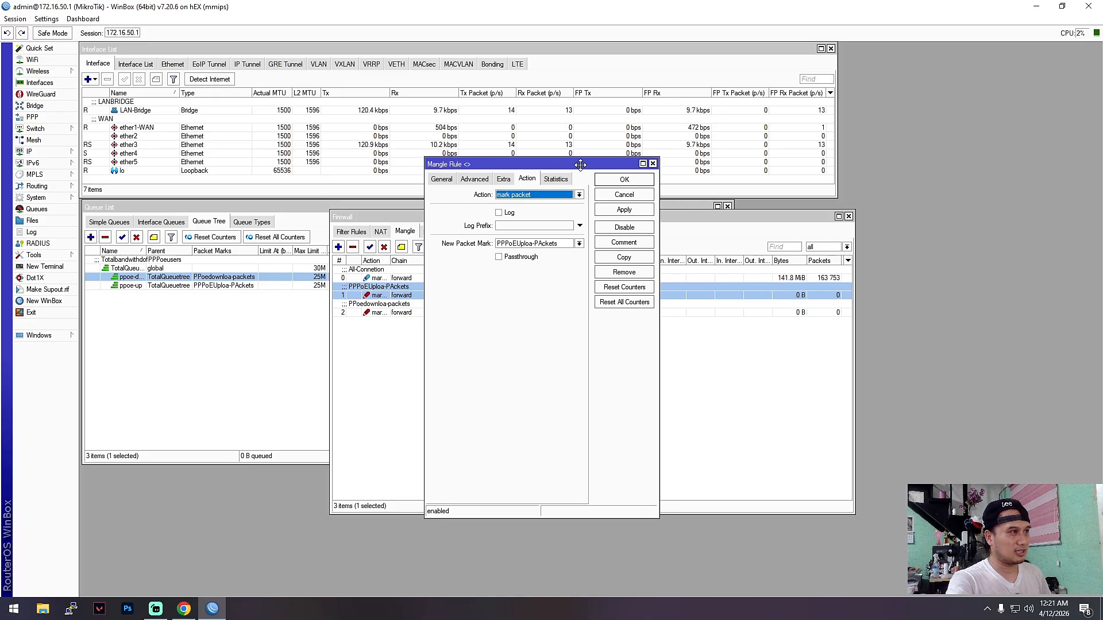
pyautogui.click(638, 181)
# - Recheck the PPoedownloa-packets mangle rule's source address list, connection mark and new packet mark, confirm it, and close the firewall window
pyautogui.doubleClick(419, 312)
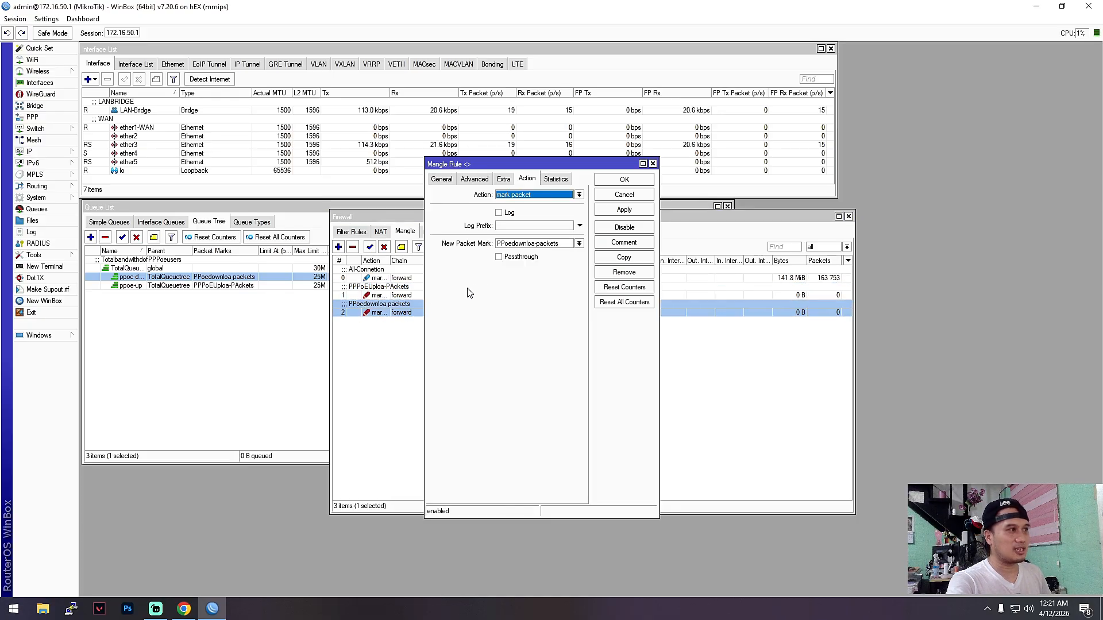
pyautogui.click(440, 180)
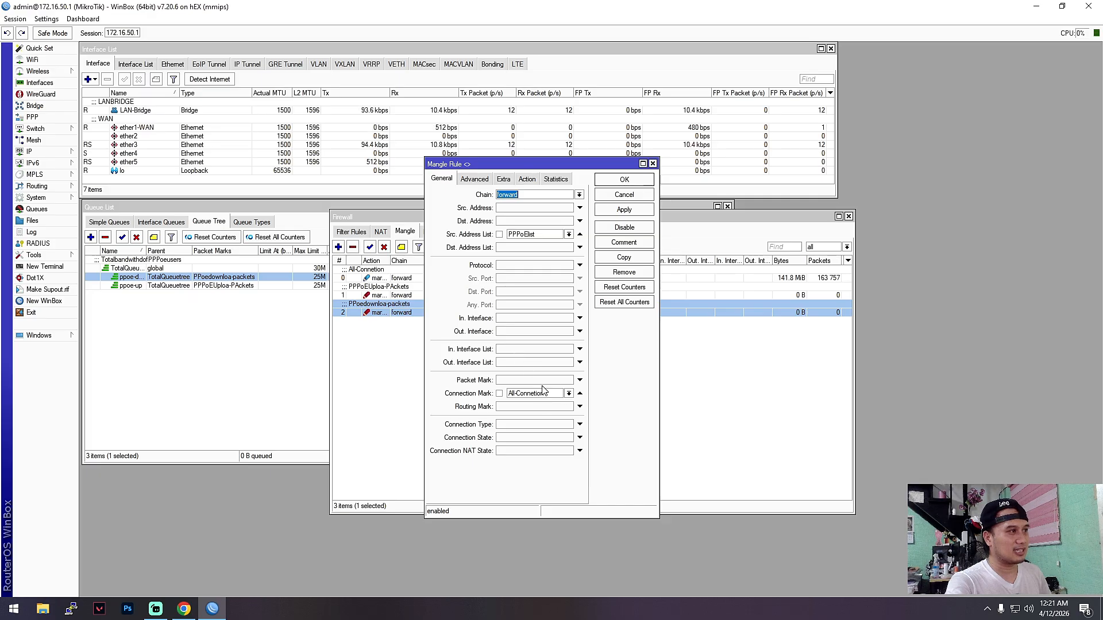
pyautogui.click(527, 179)
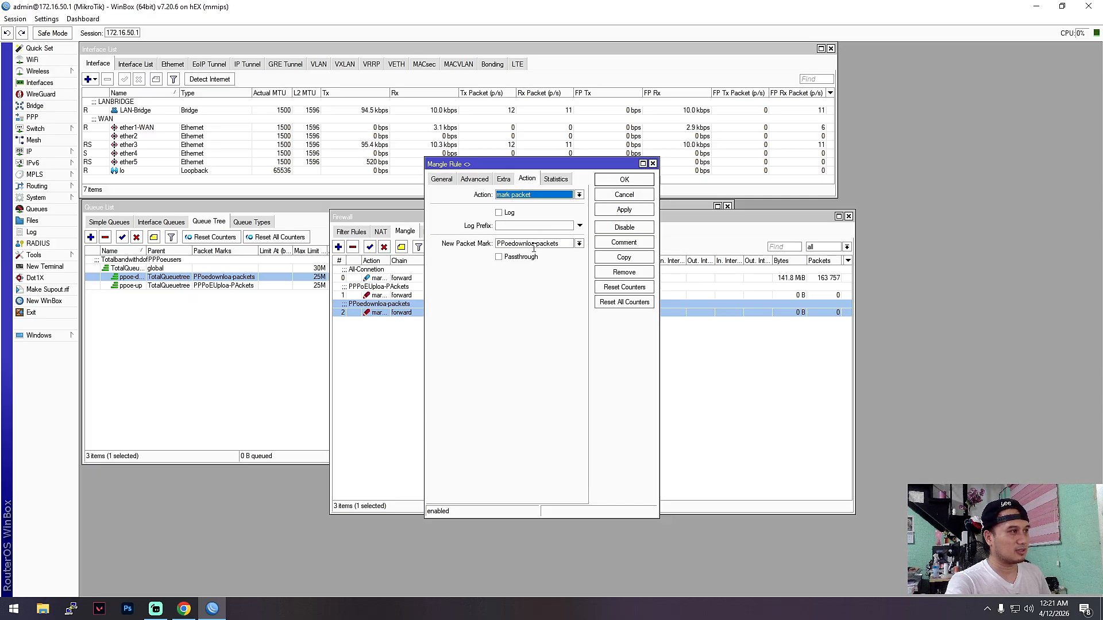
pyautogui.click(625, 180)
pyautogui.click(400, 295)
pyautogui.click(399, 313)
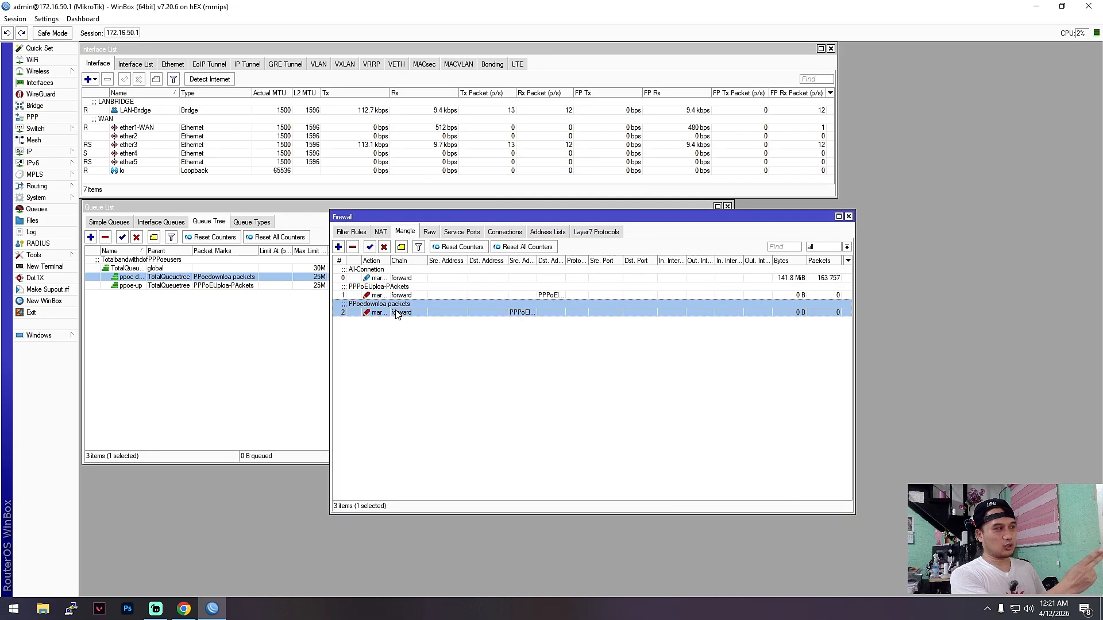
pyautogui.click(848, 217)
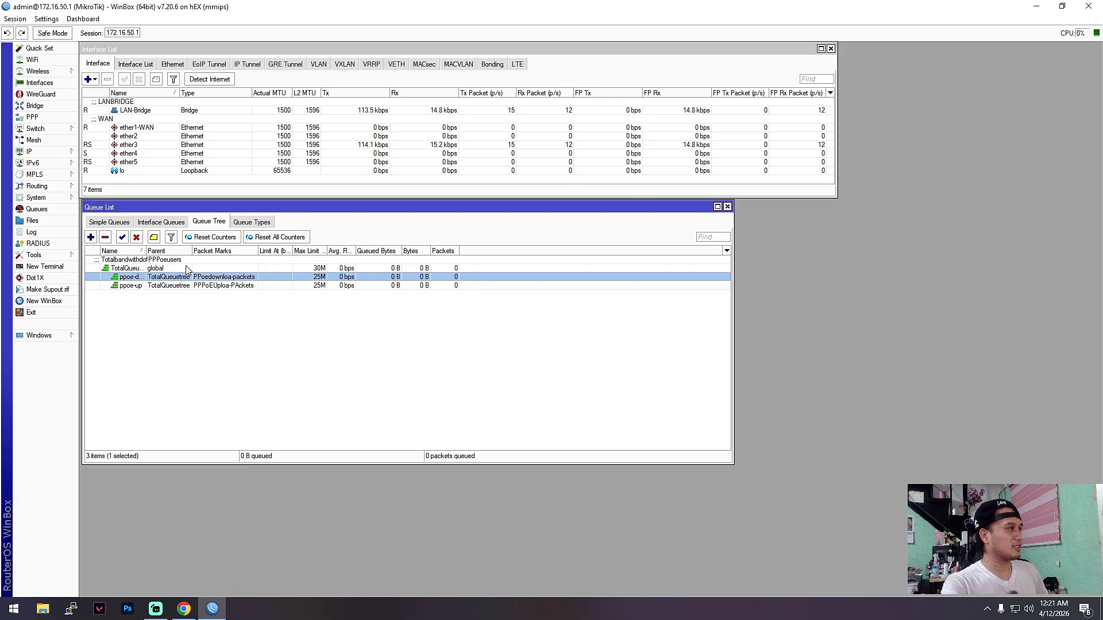
# - Open the TotalQueuetree parent queue, examine its parent, packet marks and max limit, and close it without changes
pyautogui.click(138, 270)
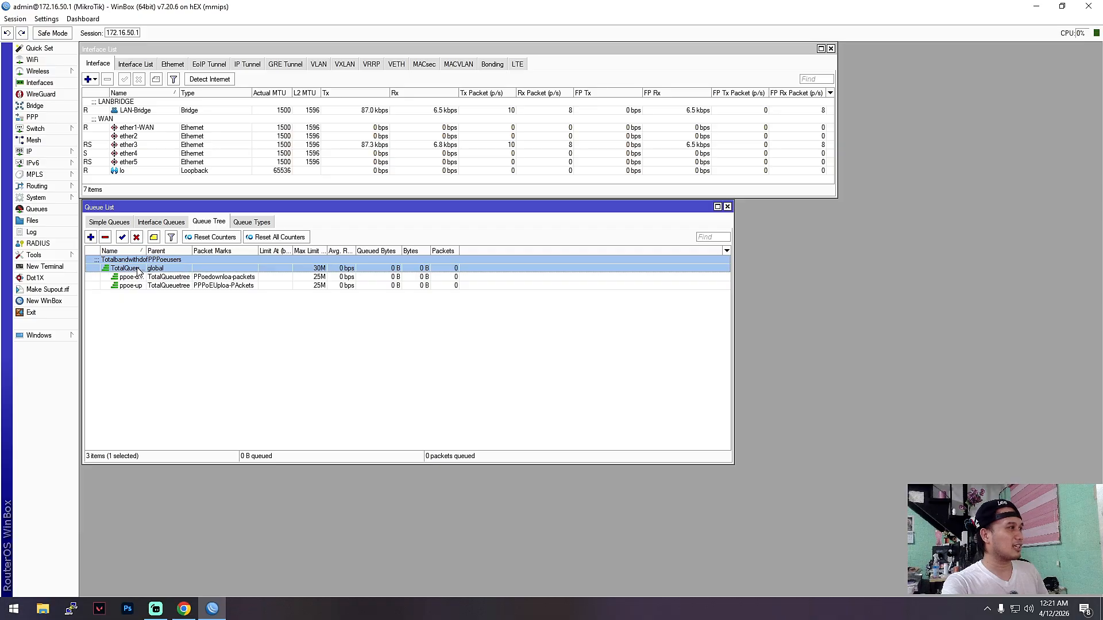
pyautogui.doubleClick(138, 270)
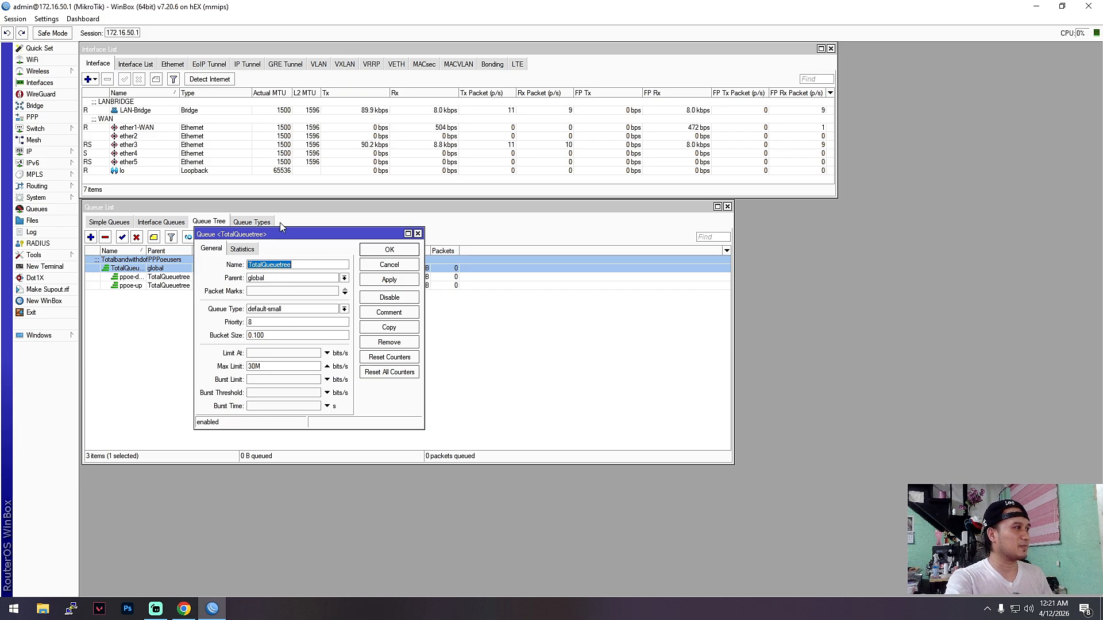
pyautogui.moveTo(291, 232); pyautogui.dragTo(325, 232)
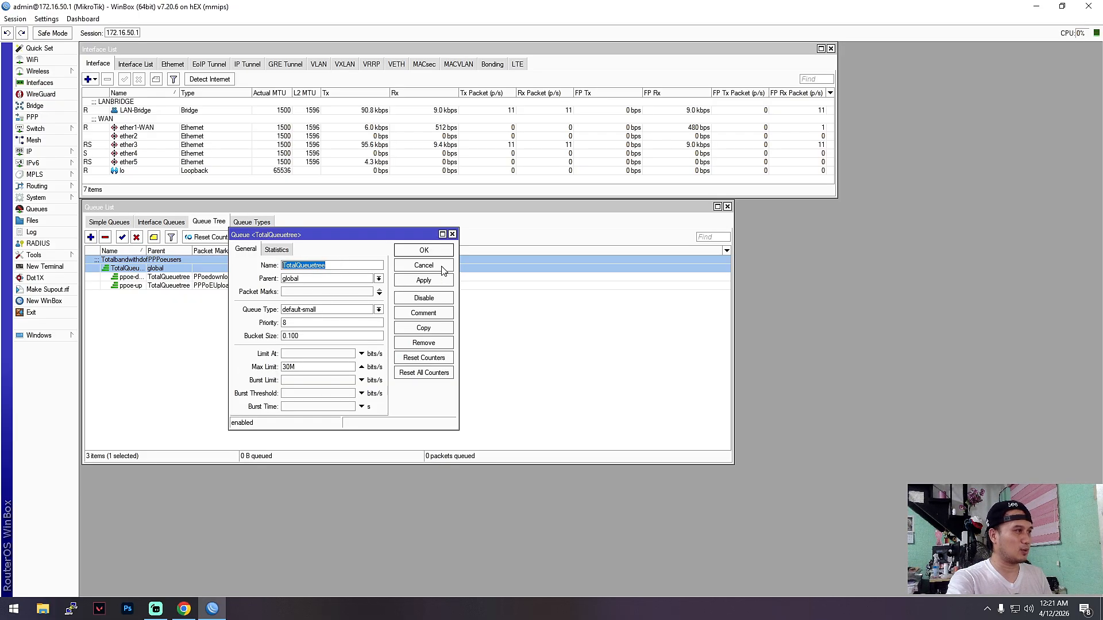
pyautogui.click(452, 235)
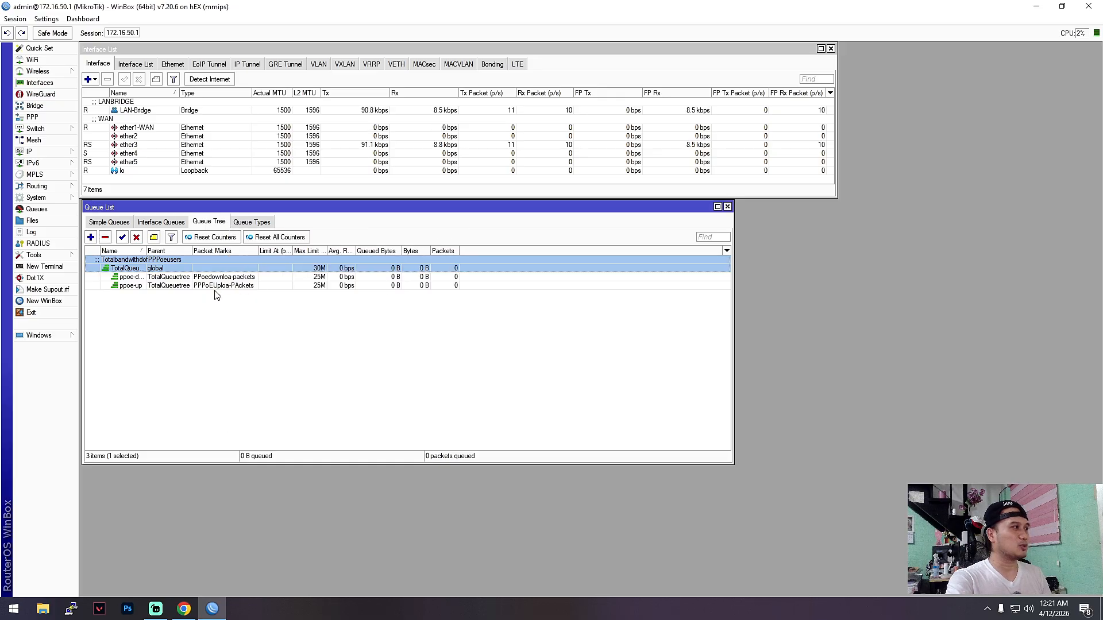
# - Inspect the ppoe-down child queue's parent, packet mark and max limit, and return to the queue tree
pyautogui.click(168, 277)
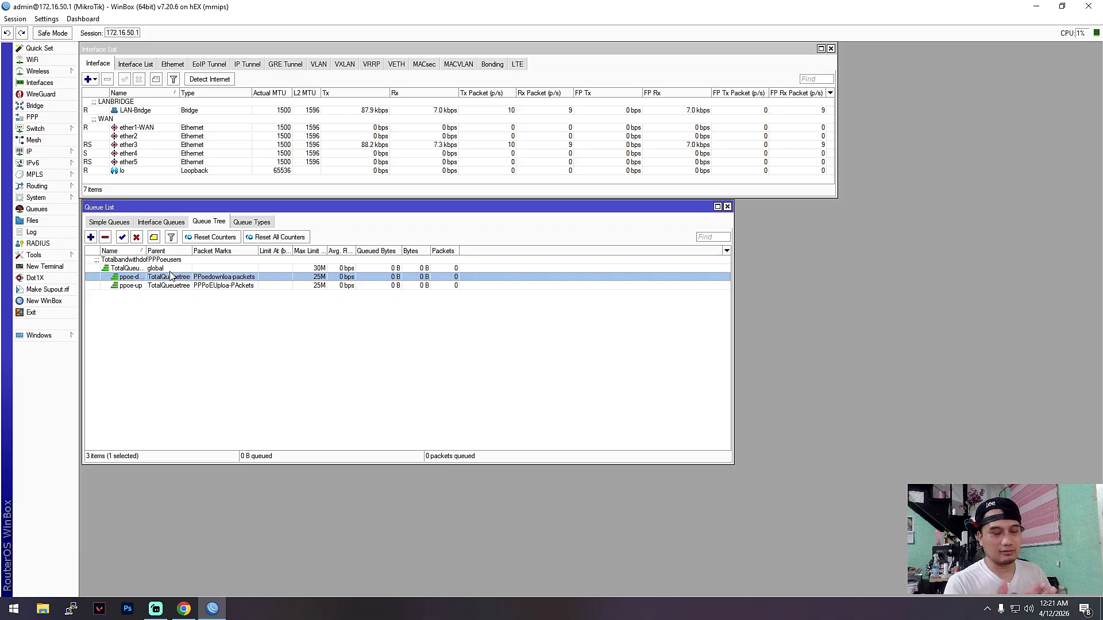
pyautogui.doubleClick(174, 278)
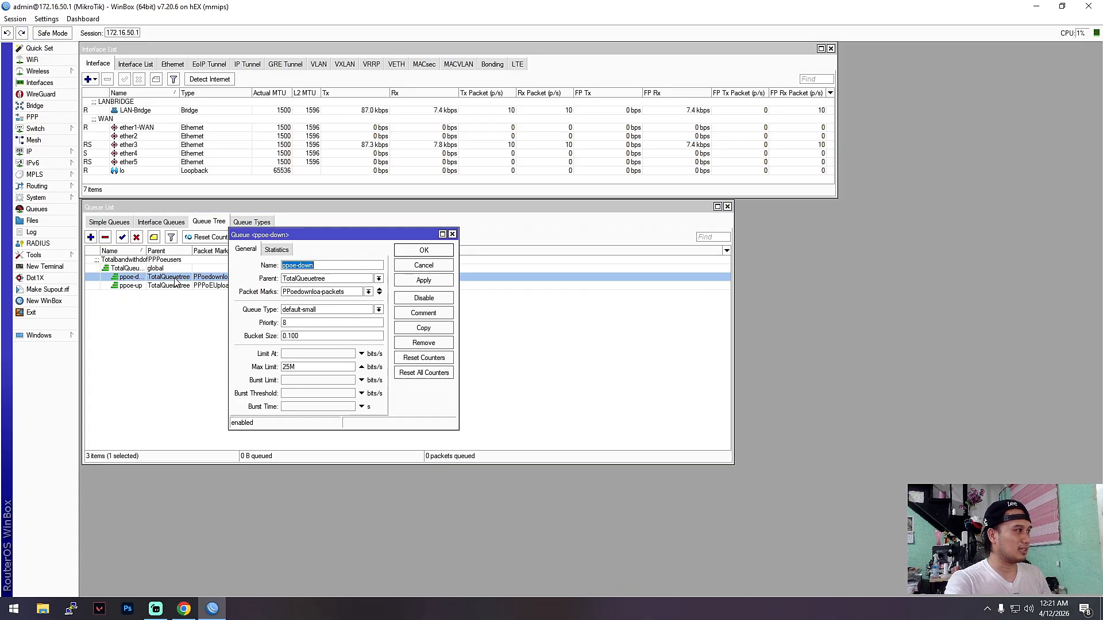
pyautogui.moveTo(339, 235); pyautogui.dragTo(432, 236)
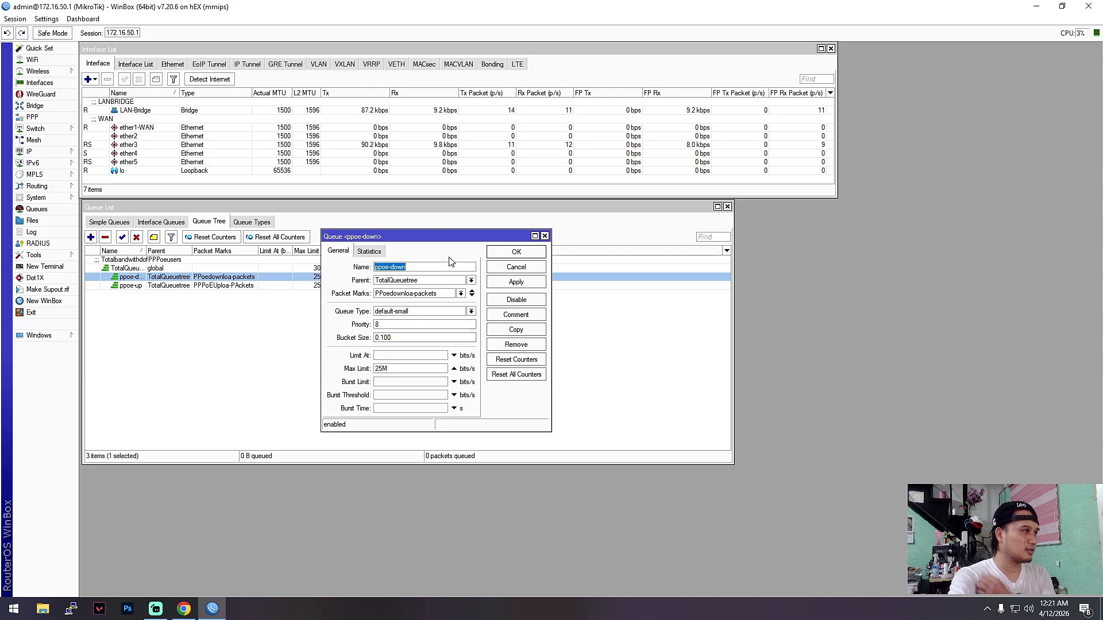
pyautogui.moveTo(438, 235); pyautogui.dragTo(468, 245)
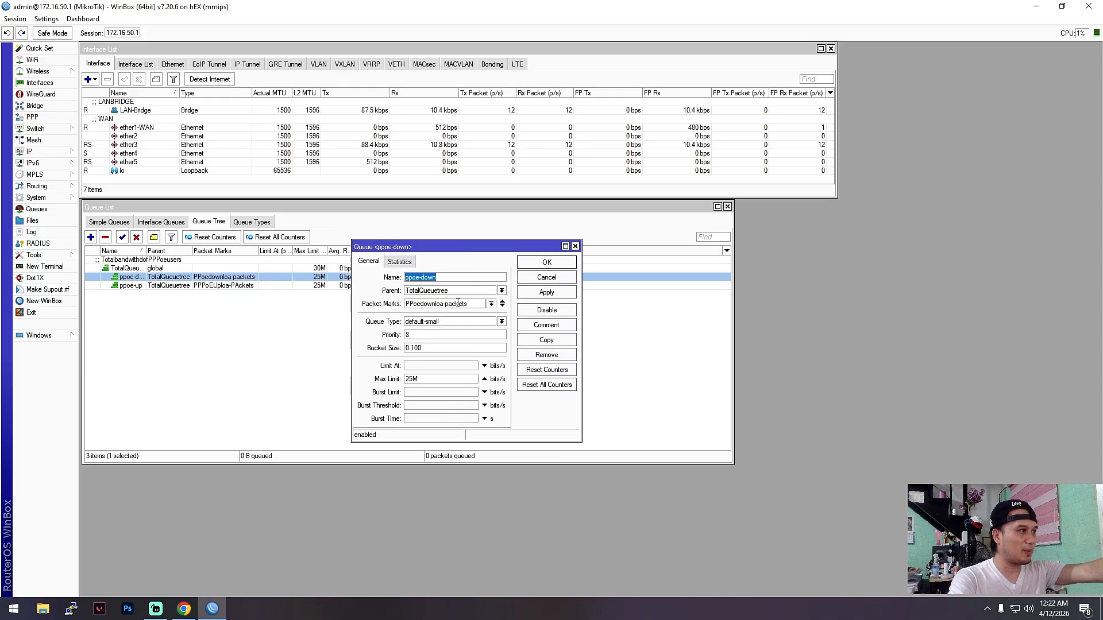
pyautogui.click(133, 270)
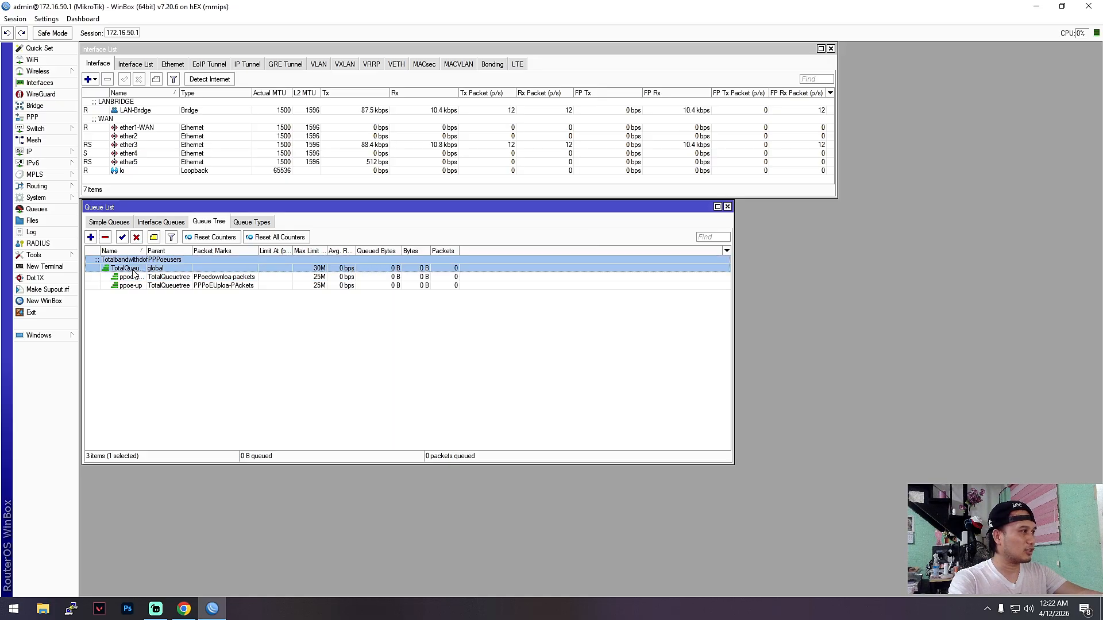
# - Assign the packet mark PPoedownloa-packets to the ppoe-down queue and confirm it
pyautogui.doubleClick(133, 279)
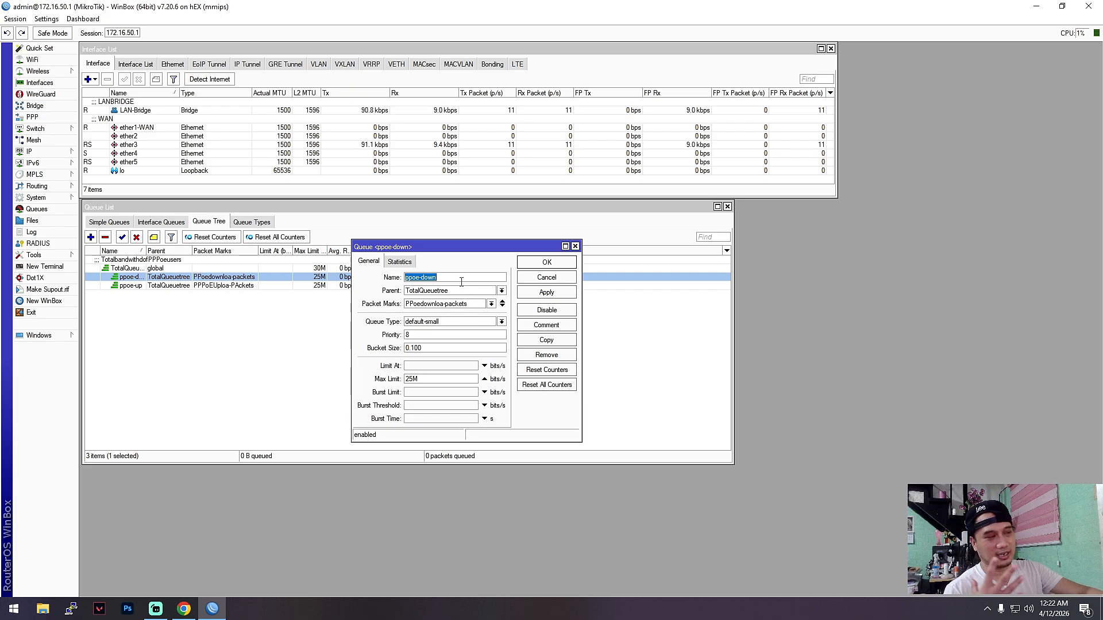
pyautogui.click(491, 303)
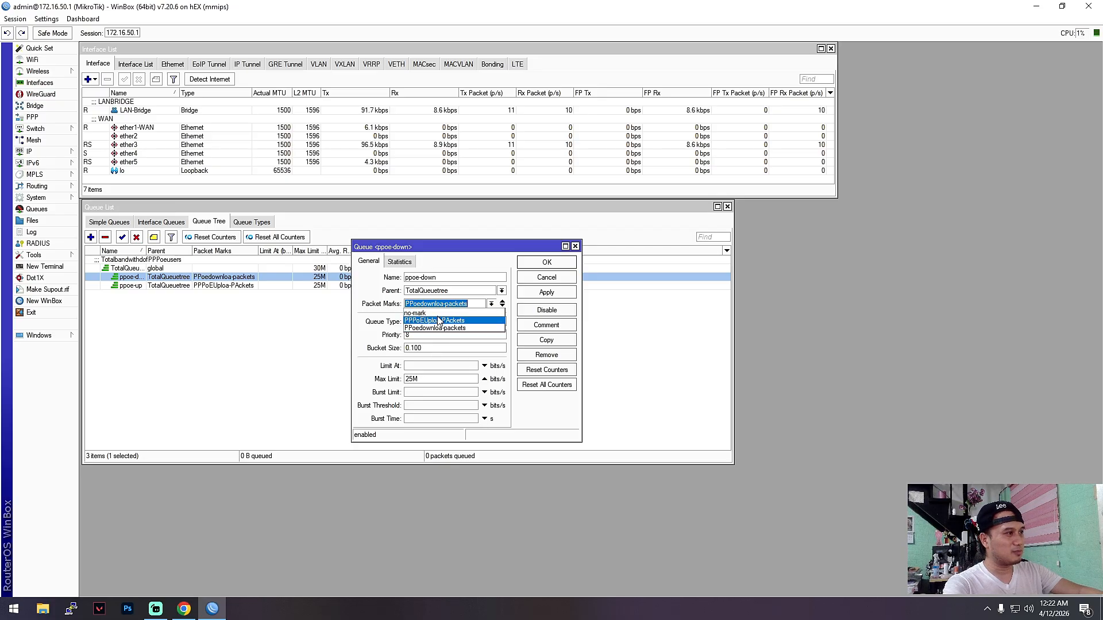
pyautogui.click(437, 329)
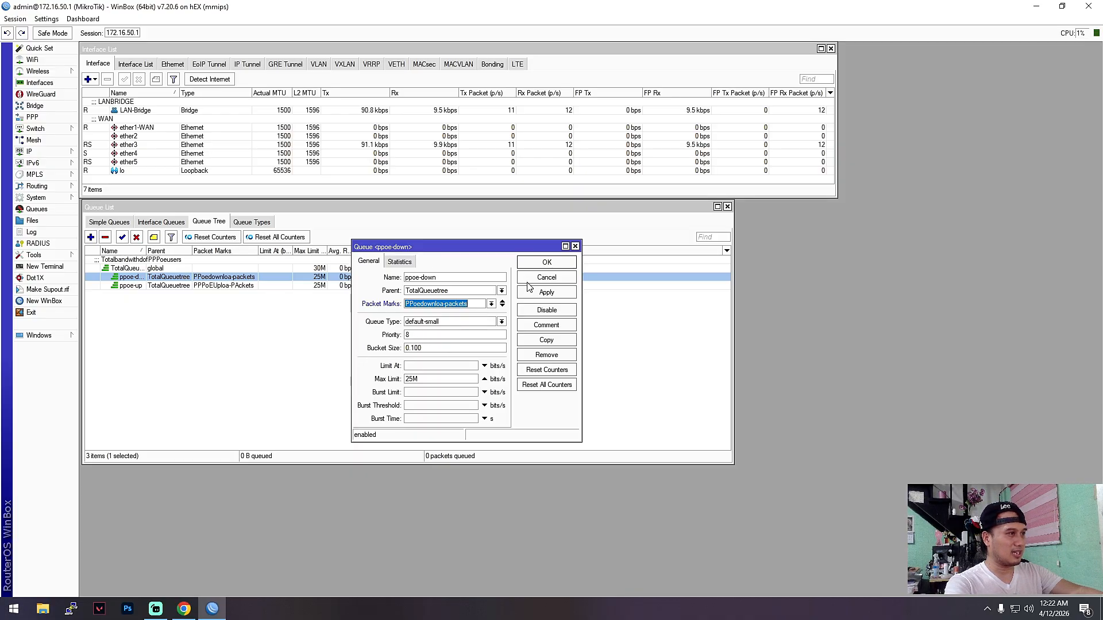
pyautogui.click(545, 262)
# - Open the ppoe-up queue, review its max limit, and assign it the packet mark PPPoEUploa-PAckets
pyautogui.click(199, 286)
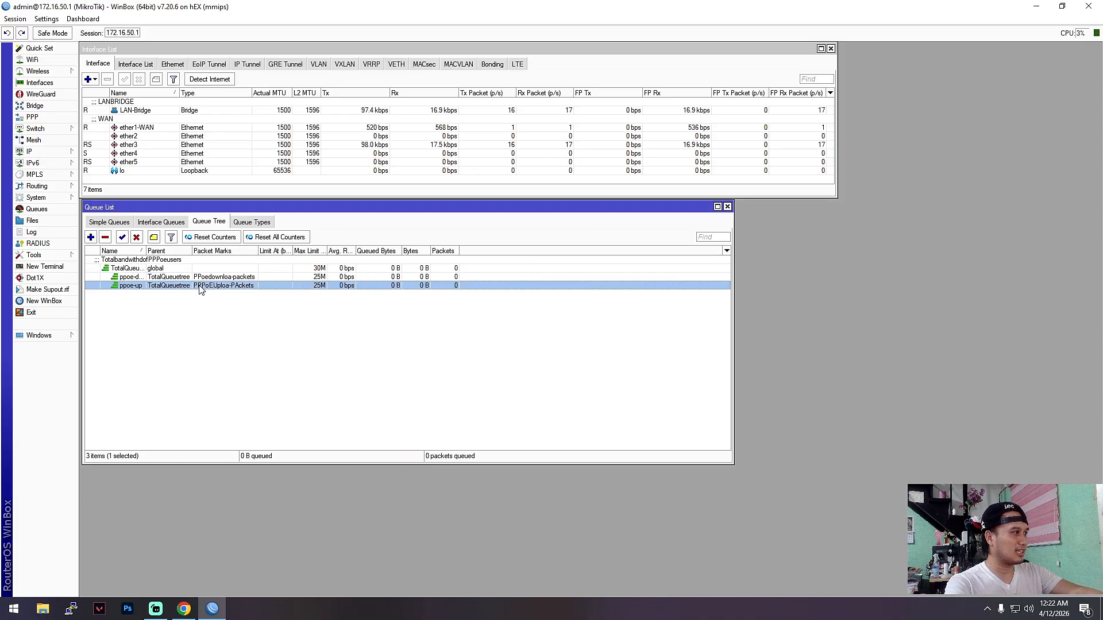
pyautogui.doubleClick(160, 286)
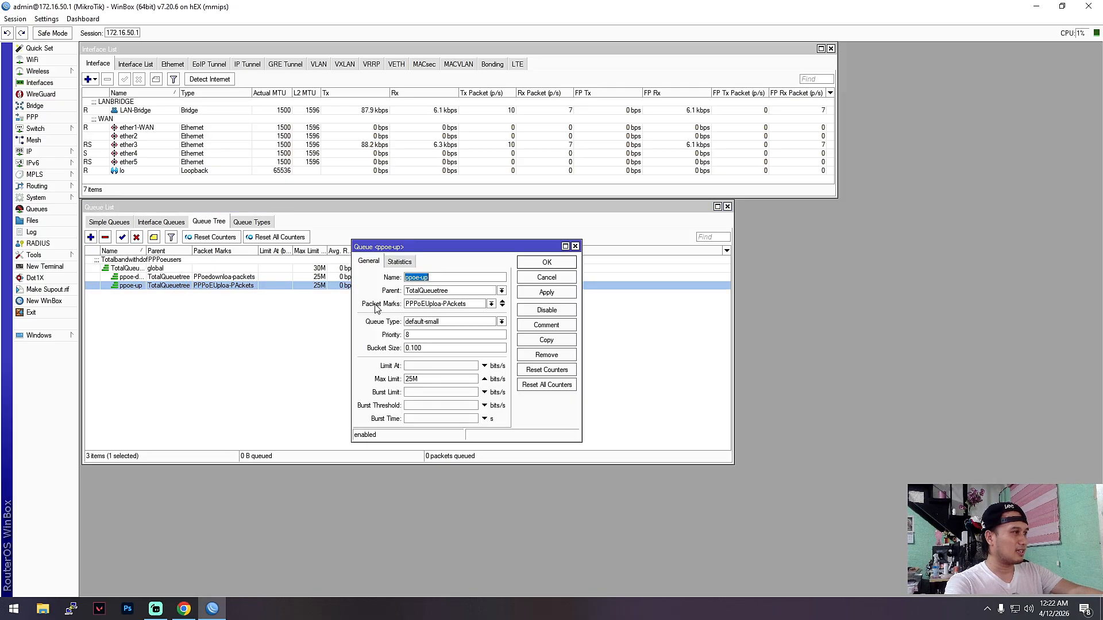
pyautogui.moveTo(471, 247); pyautogui.dragTo(518, 255)
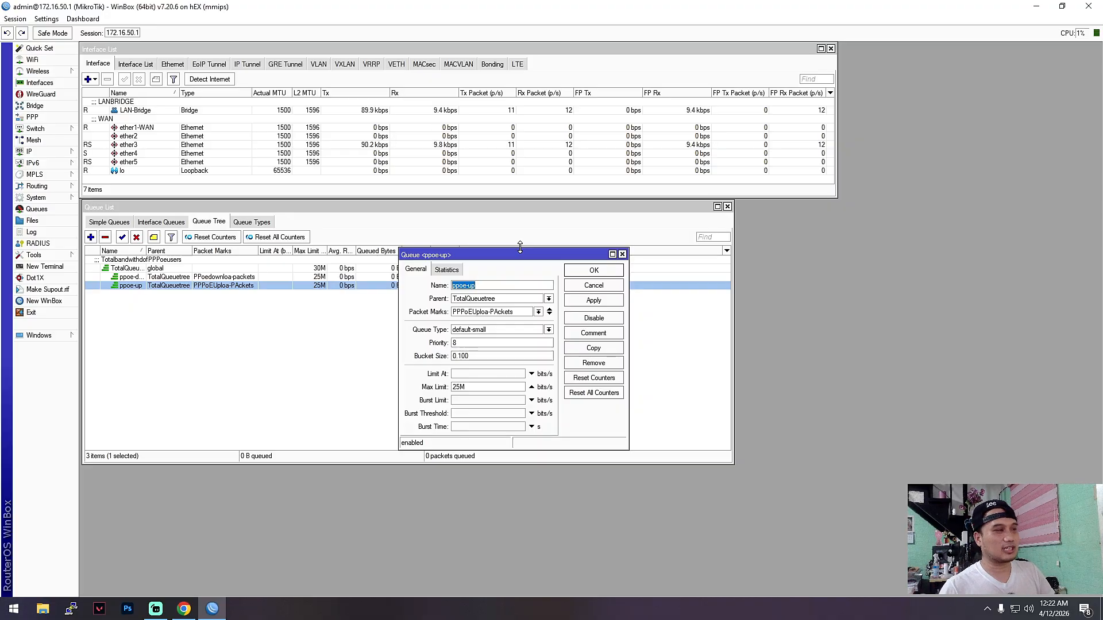
pyautogui.moveTo(560, 258); pyautogui.dragTo(625, 243)
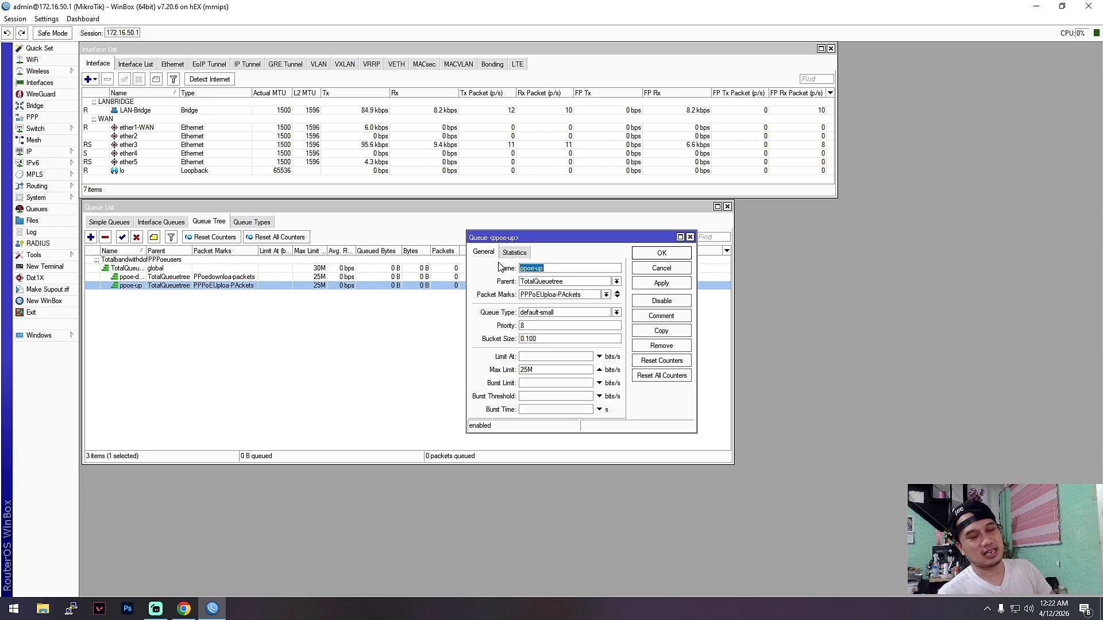
pyautogui.doubleClick(536, 369)
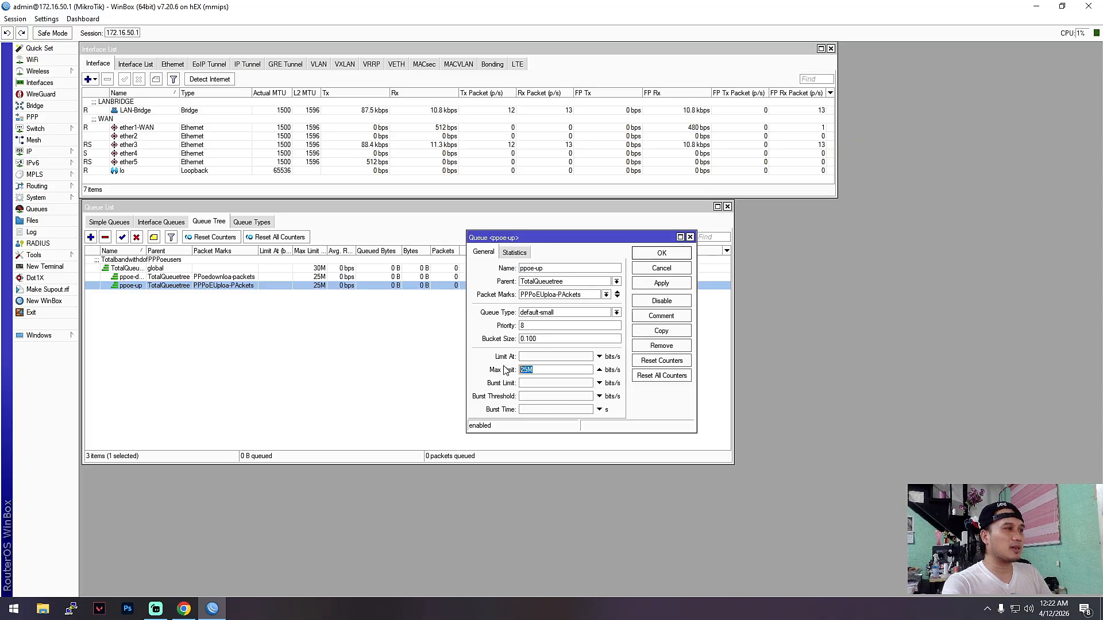
pyautogui.click(606, 295)
pyautogui.click(559, 313)
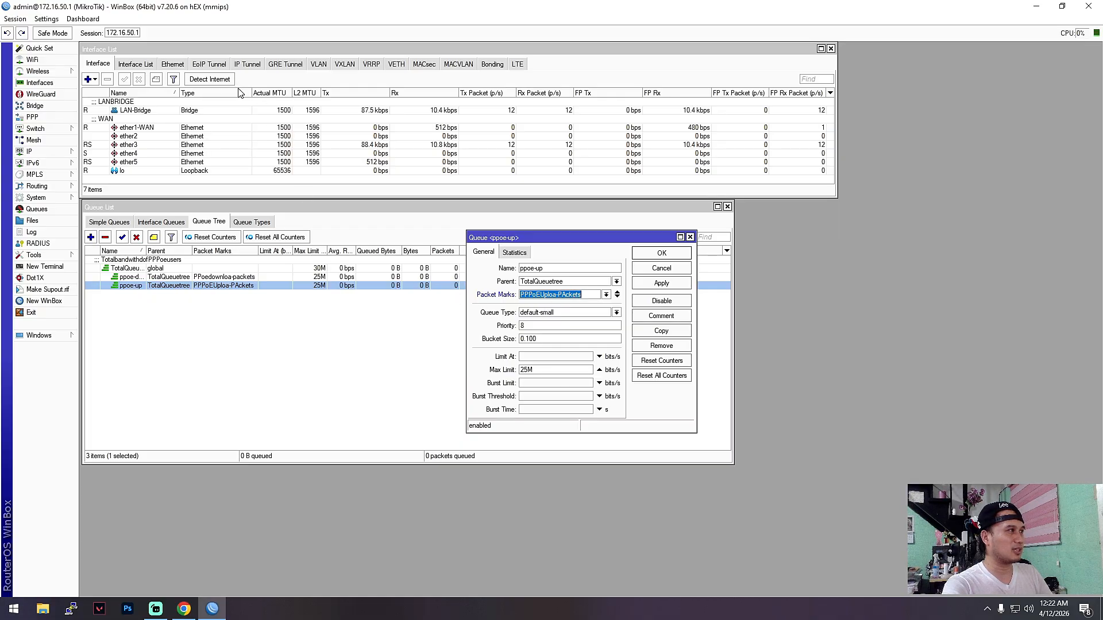
# - Compare the PPPoEUploa-PAckets mangle rule's new packet mark with the ppoe-up queue's packet mark, and confirm both the rule and the queue
pyautogui.click(31, 151)
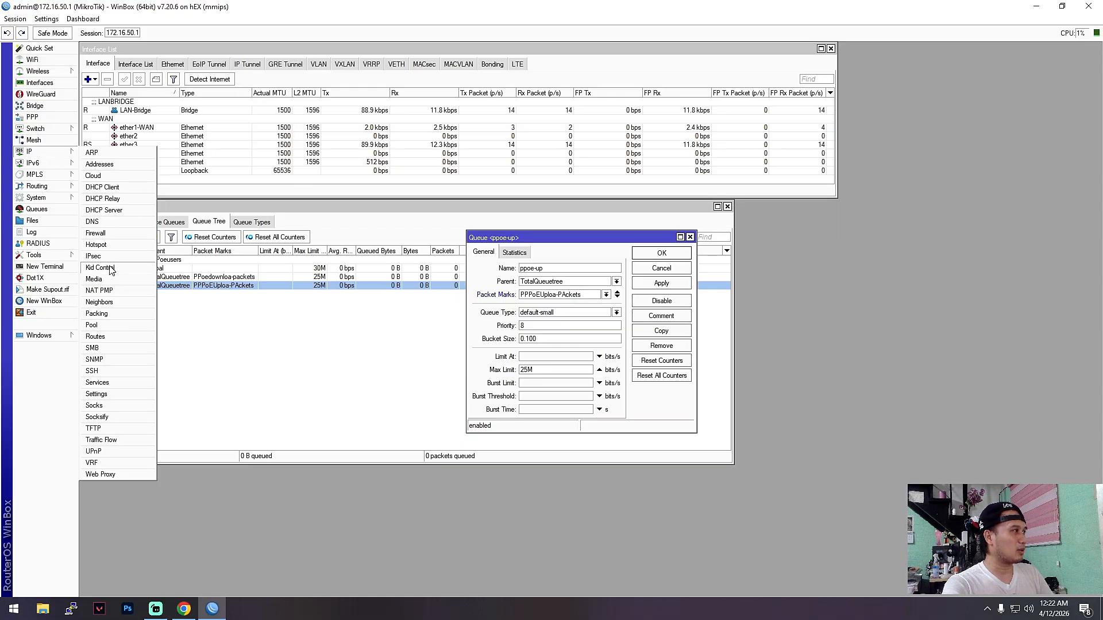
pyautogui.click(95, 233)
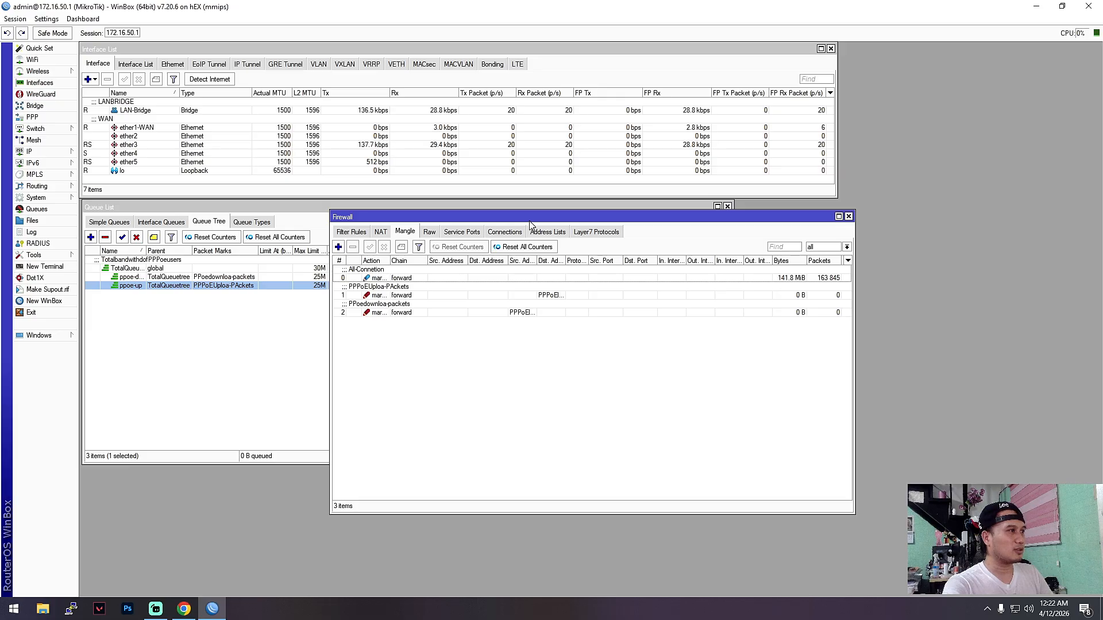
pyautogui.moveTo(528, 218); pyautogui.dragTo(703, 324)
pyautogui.click(573, 415)
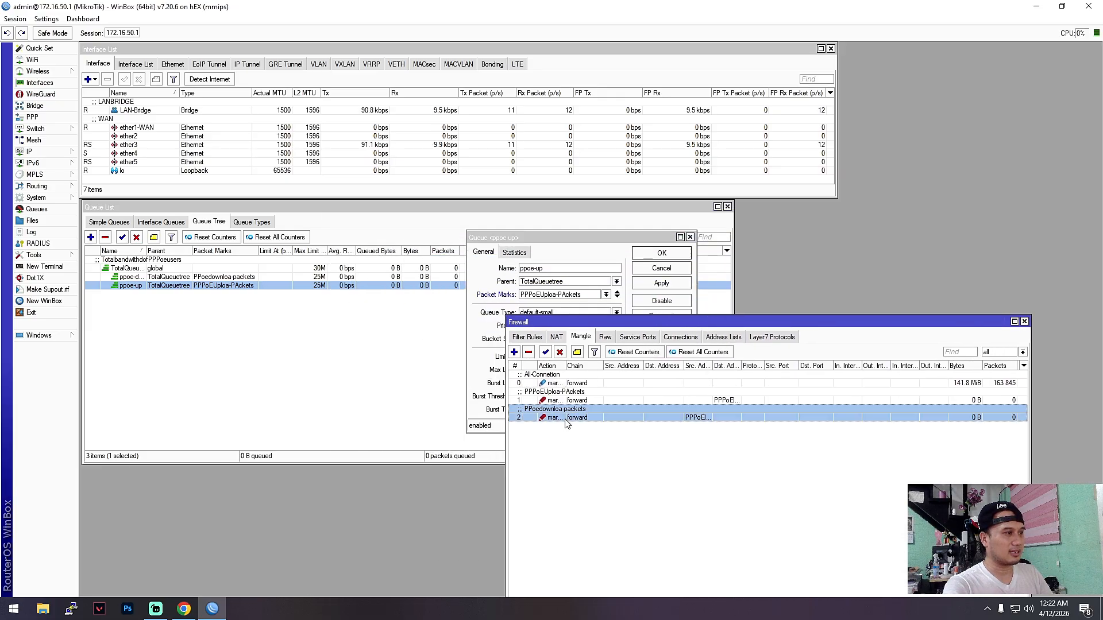
pyautogui.click(557, 401)
pyautogui.doubleClick(558, 400)
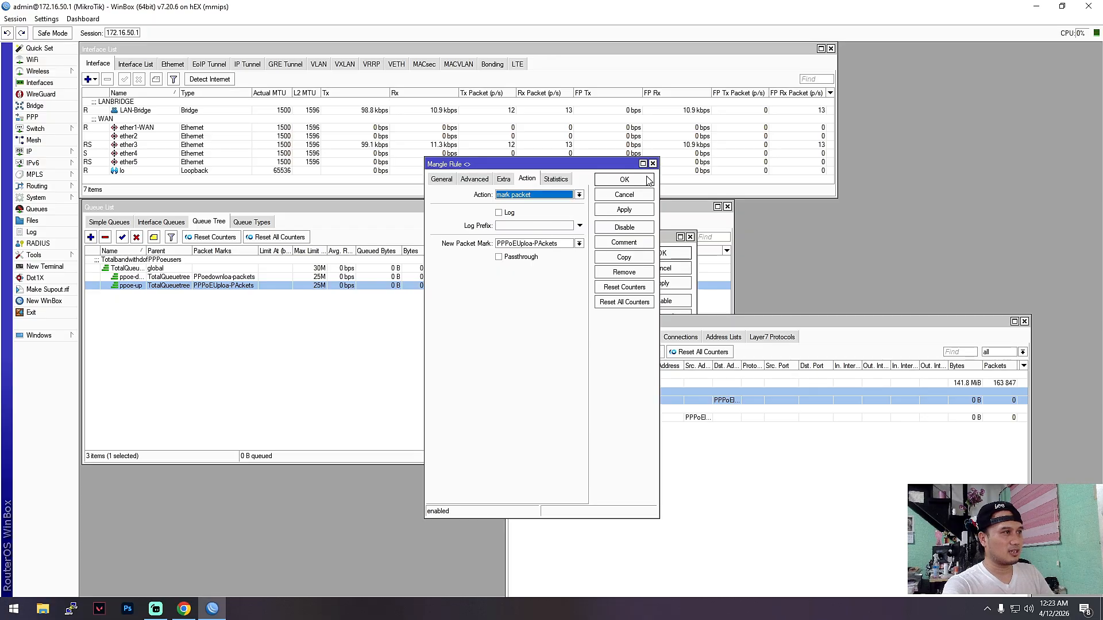
pyautogui.click(624, 179)
pyautogui.click(572, 238)
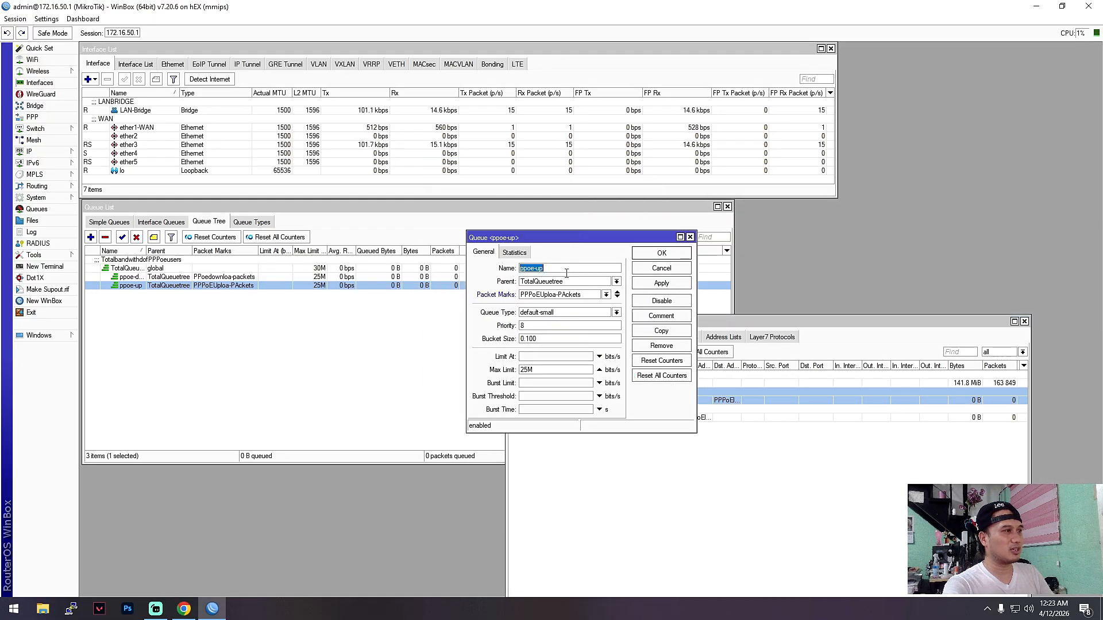
pyautogui.click(660, 254)
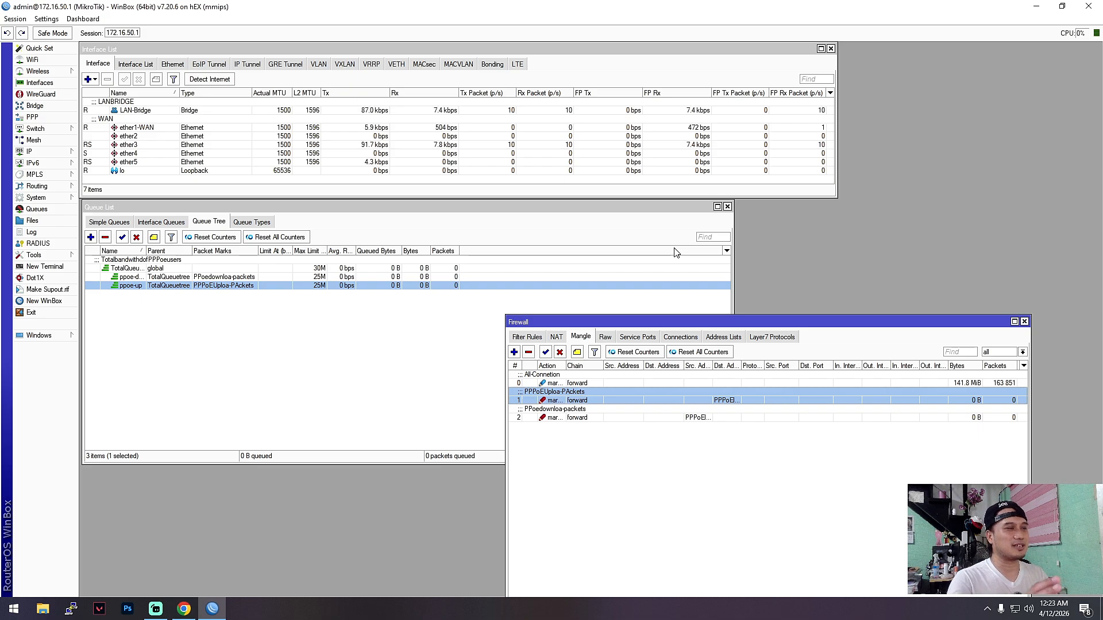
# - Close the firewall mangle rules and bring up the list of simple queues
pyautogui.moveTo(954, 318); pyautogui.dragTo(927, 222)
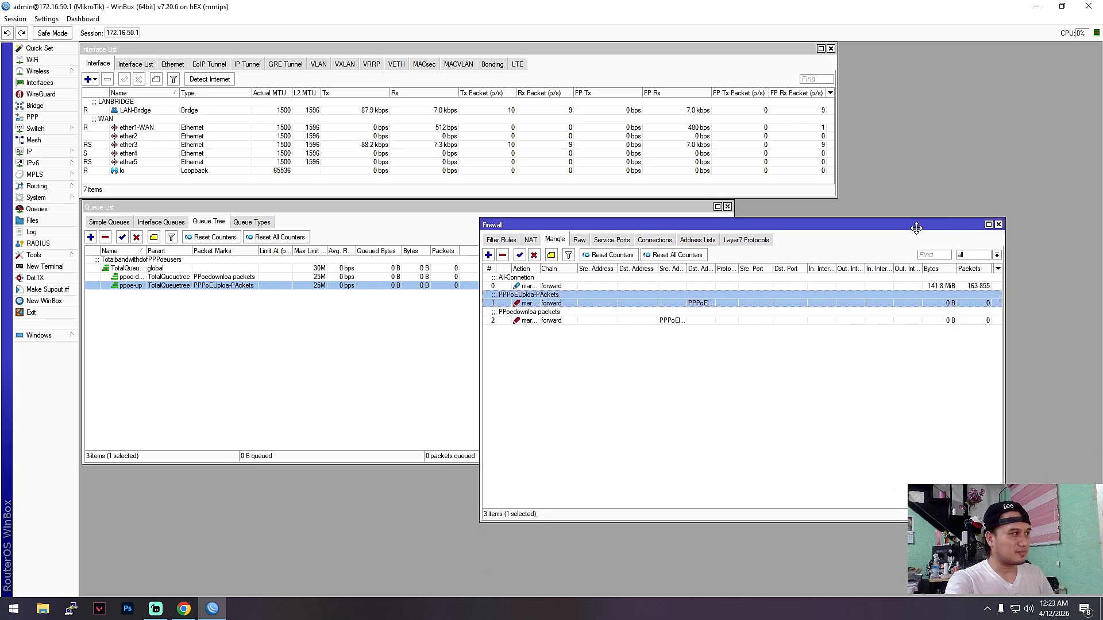
pyautogui.click(999, 225)
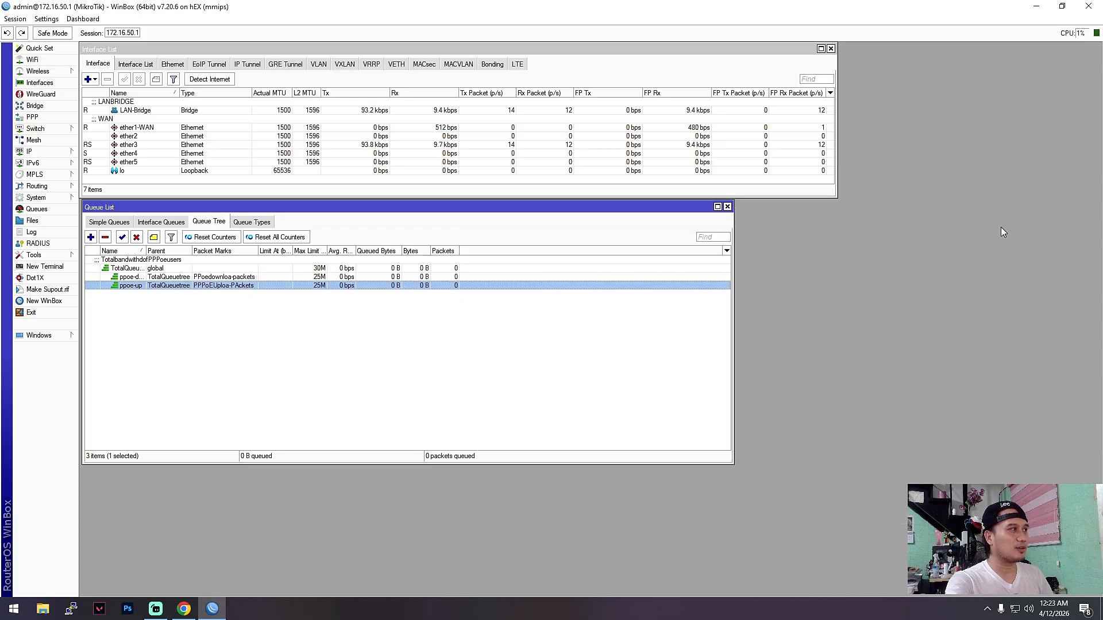
pyautogui.click(109, 223)
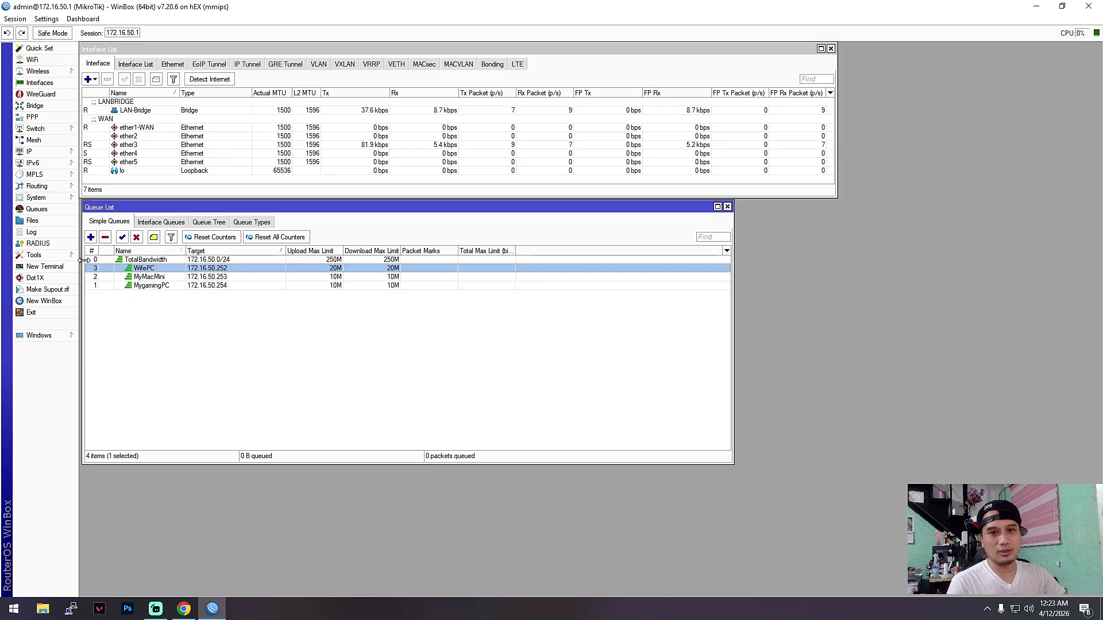
# - Inspect the MyMacMini simple queue's target, max limits and advanced limit and parent settings, and confirm it
pyautogui.click(151, 276)
pyautogui.doubleClick(204, 277)
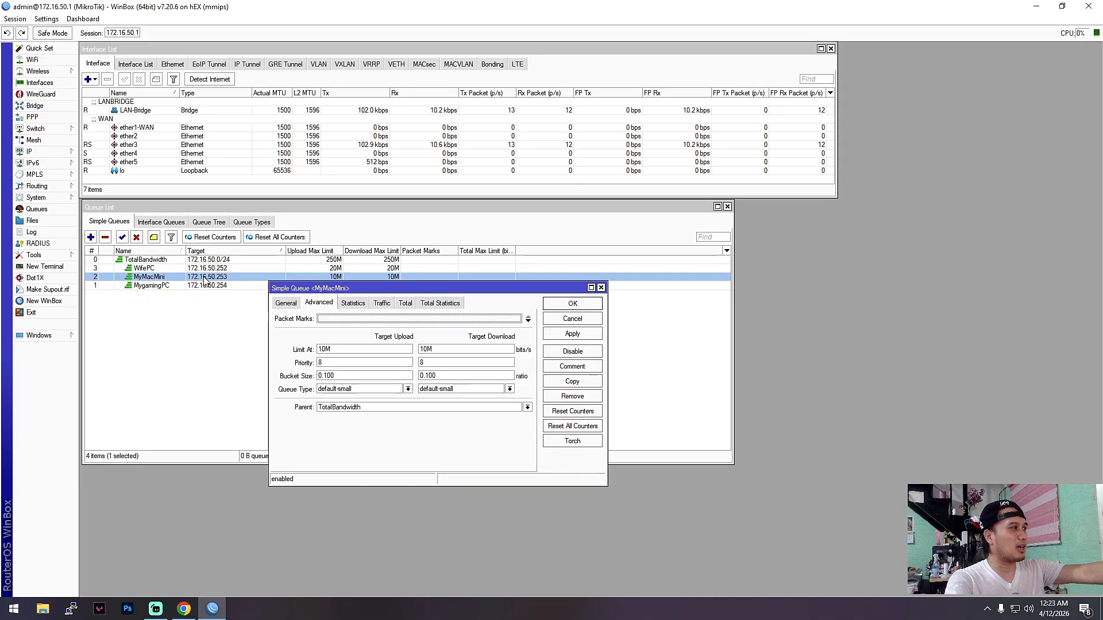
pyautogui.click(285, 303)
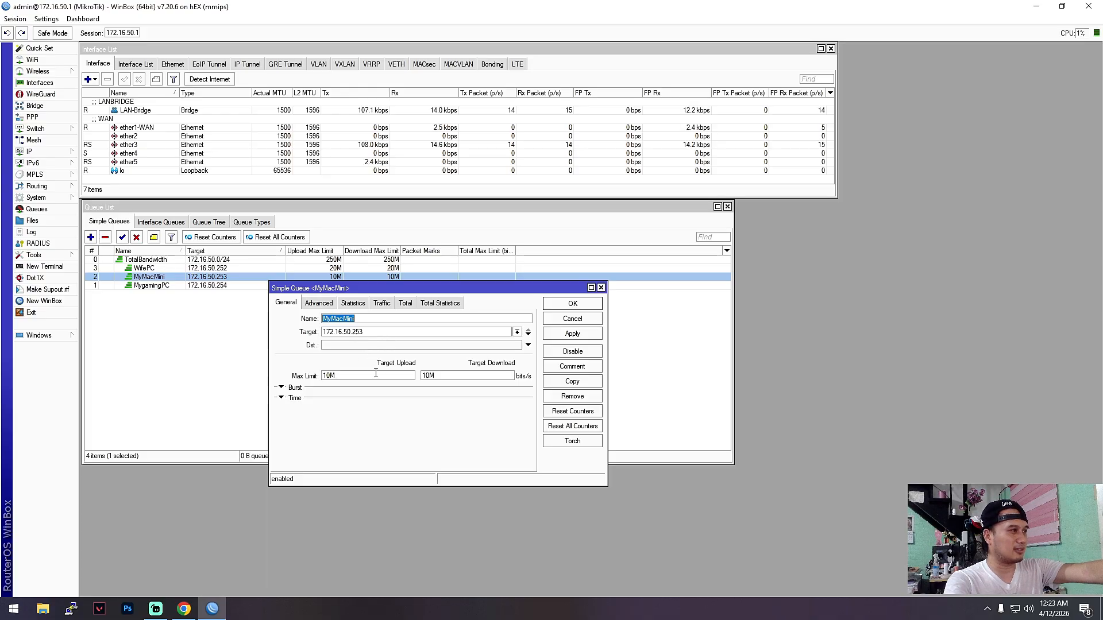
pyautogui.click(313, 303)
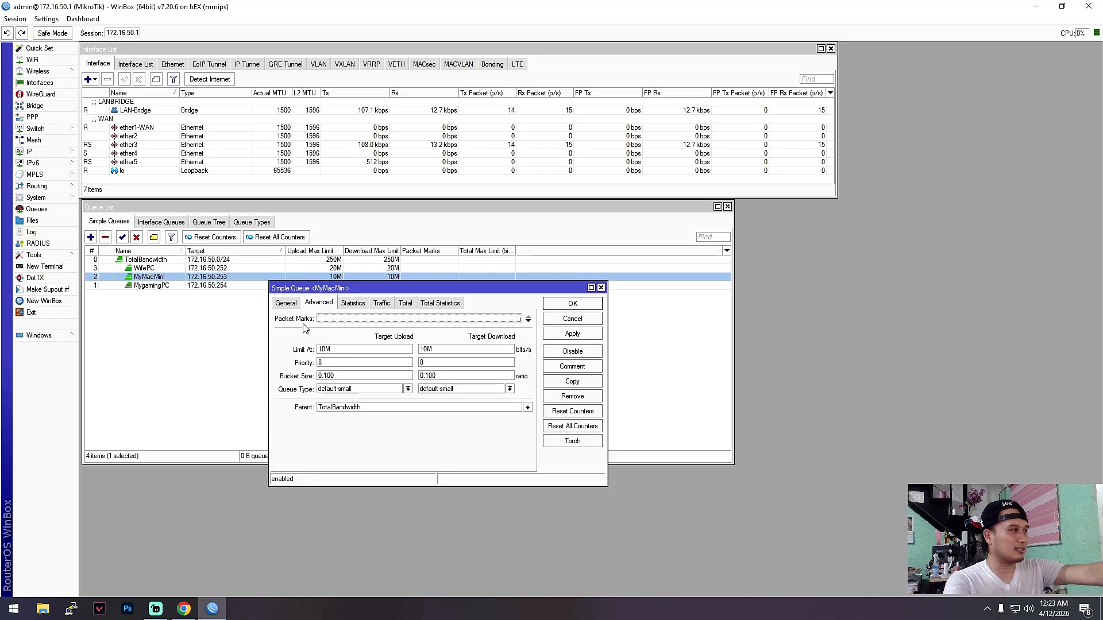
pyautogui.click(571, 305)
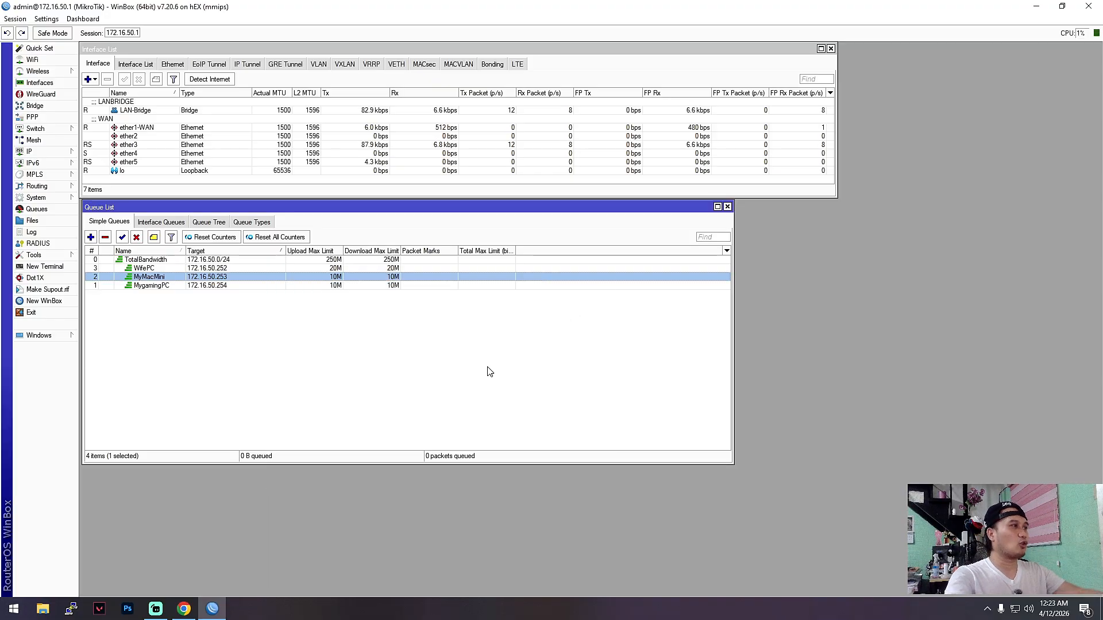
# - With the MygamingPC queue enabled, run a fast.com speed test in Chrome including the upload details, and close the test page
pyautogui.click(149, 286)
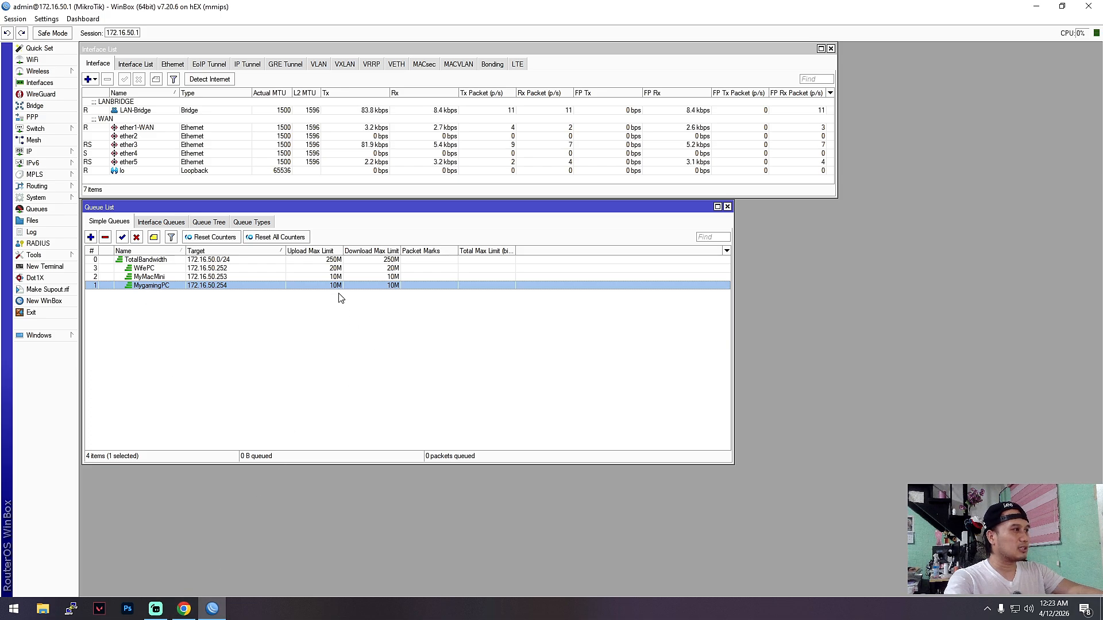
pyautogui.click(184, 609)
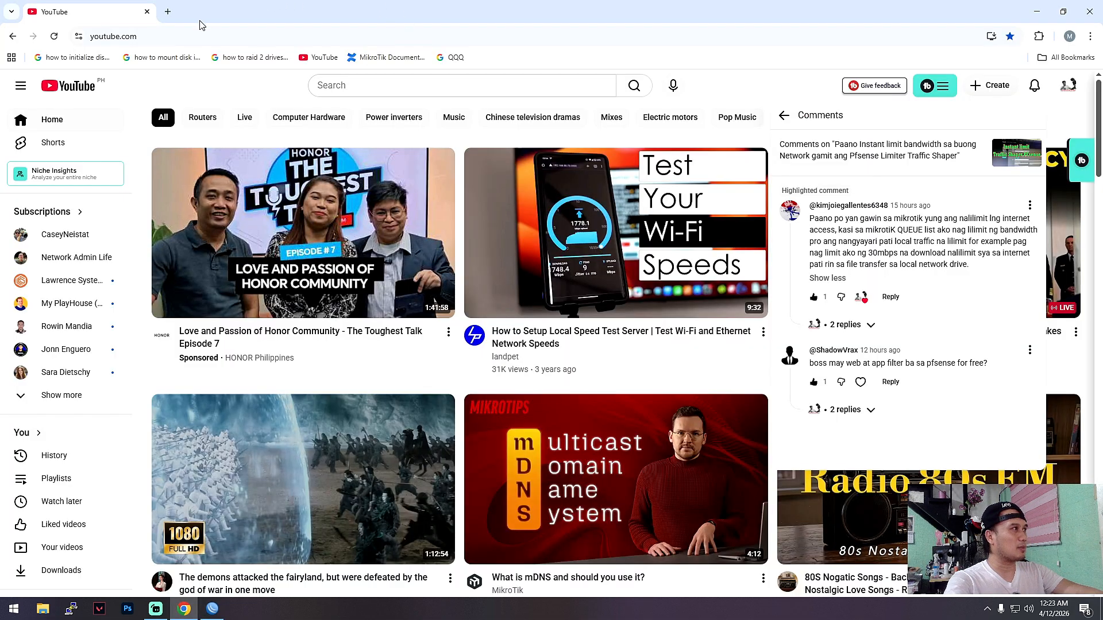
pyautogui.click(168, 12)
pyautogui.write('fas')
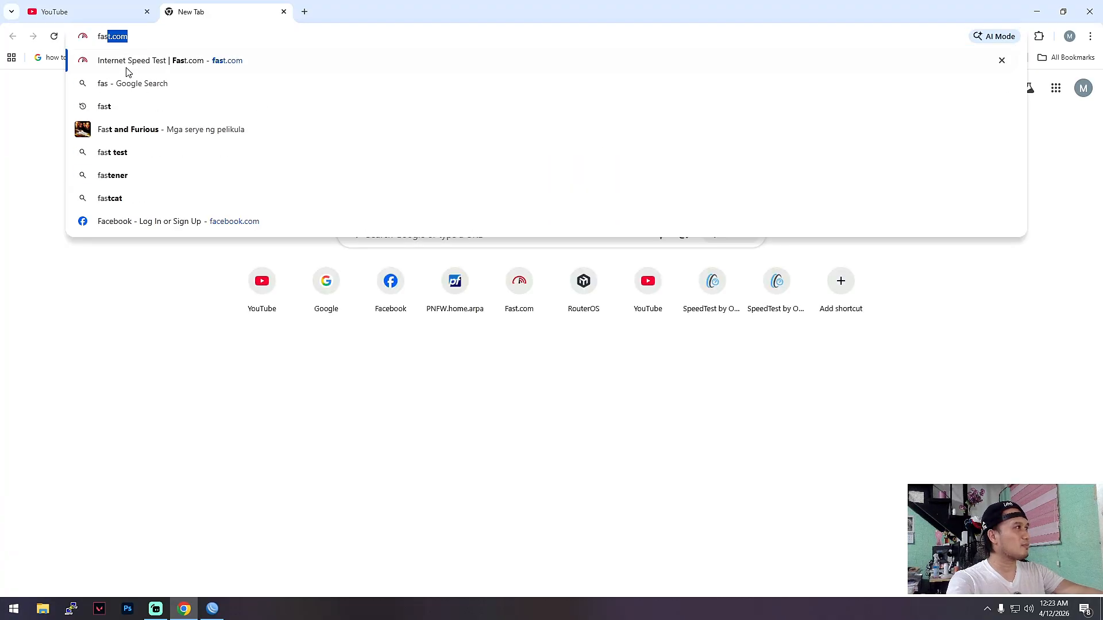
pyautogui.press('Return')
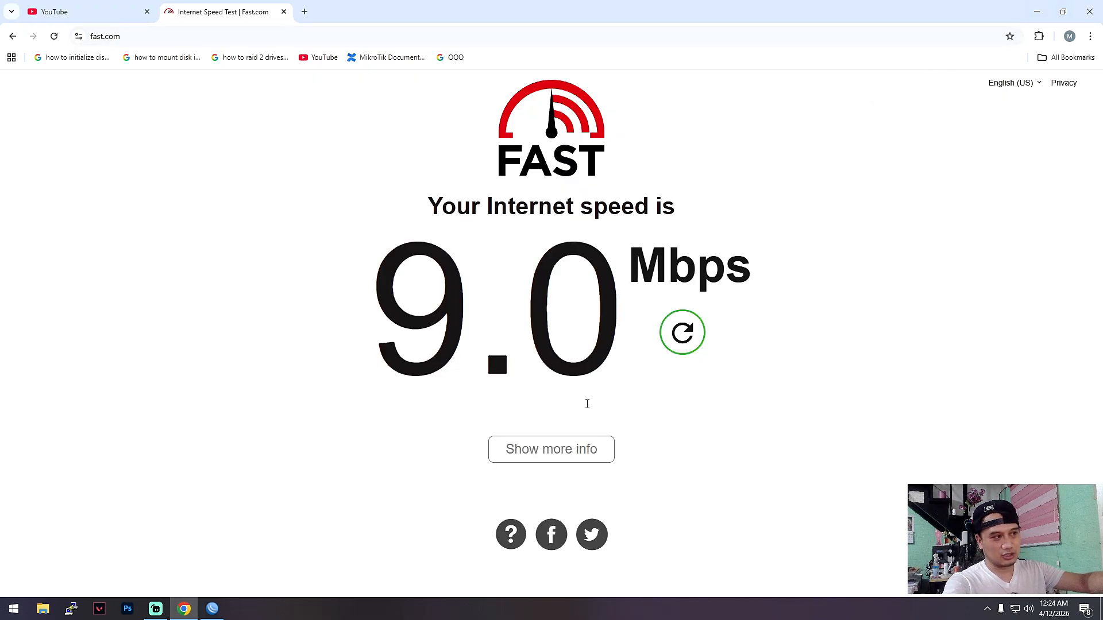
pyautogui.click(595, 443)
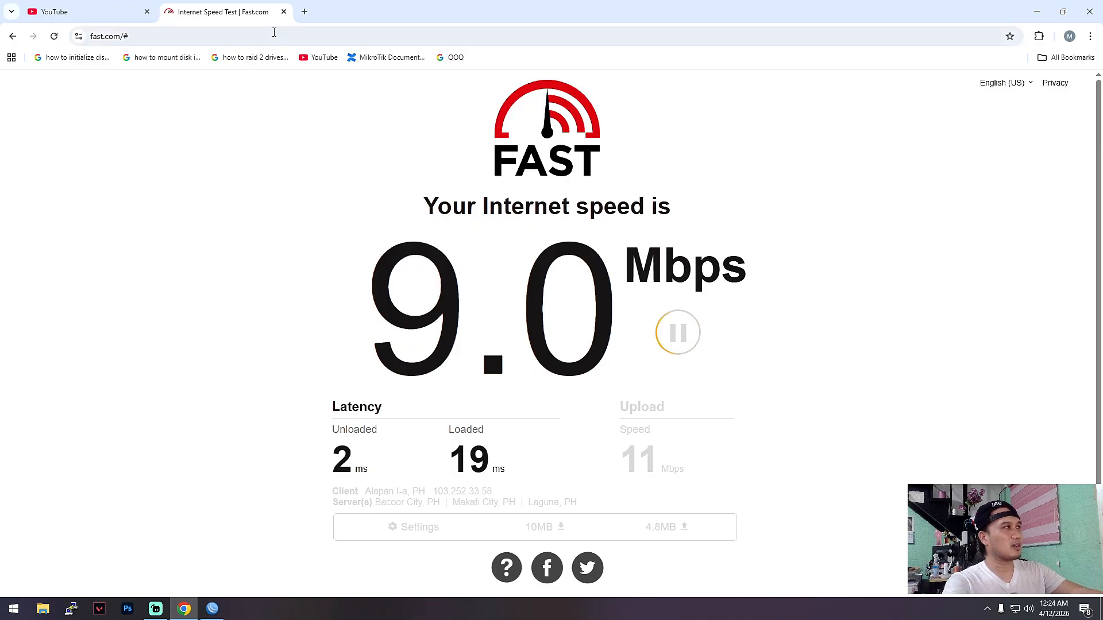
pyautogui.click(283, 11)
# - Return to WinBox, reposition the queue list, and review the TotalBandwidth parent queue and its WifePC, MyMacMini and MygamingPC children
pyautogui.click(212, 609)
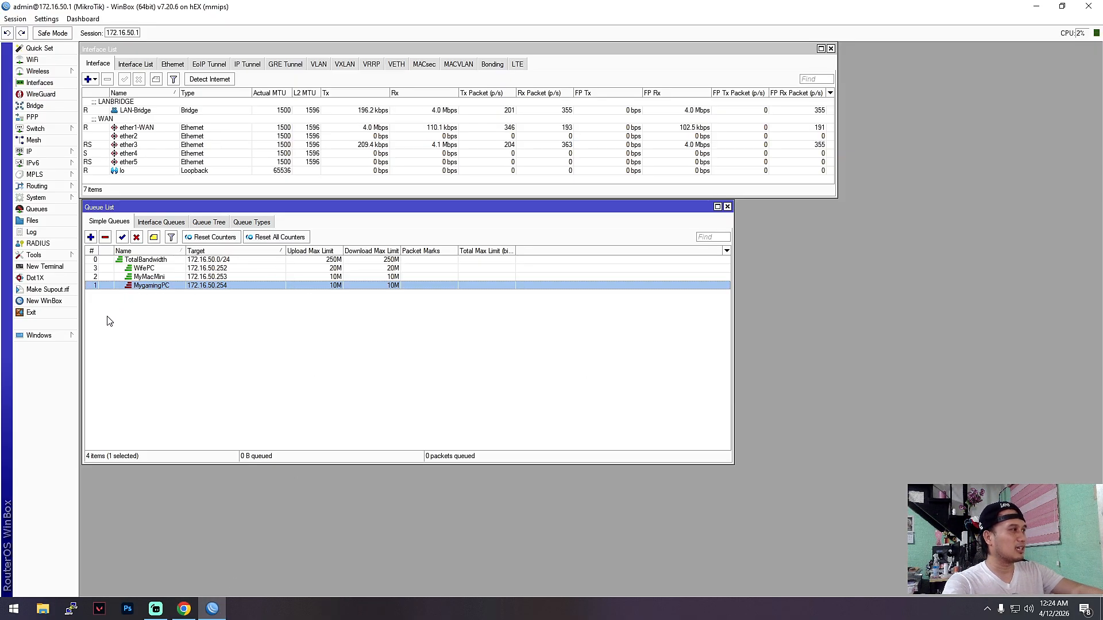
pyautogui.moveTo(298, 207); pyautogui.dragTo(536, 236)
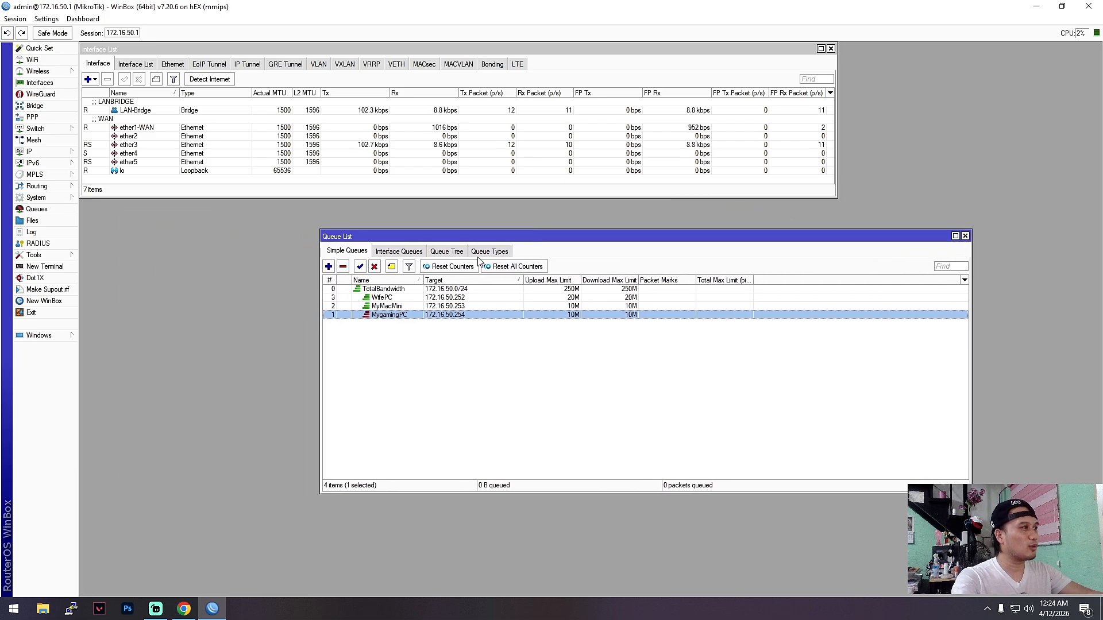
pyautogui.click(362, 289)
pyautogui.click(368, 299)
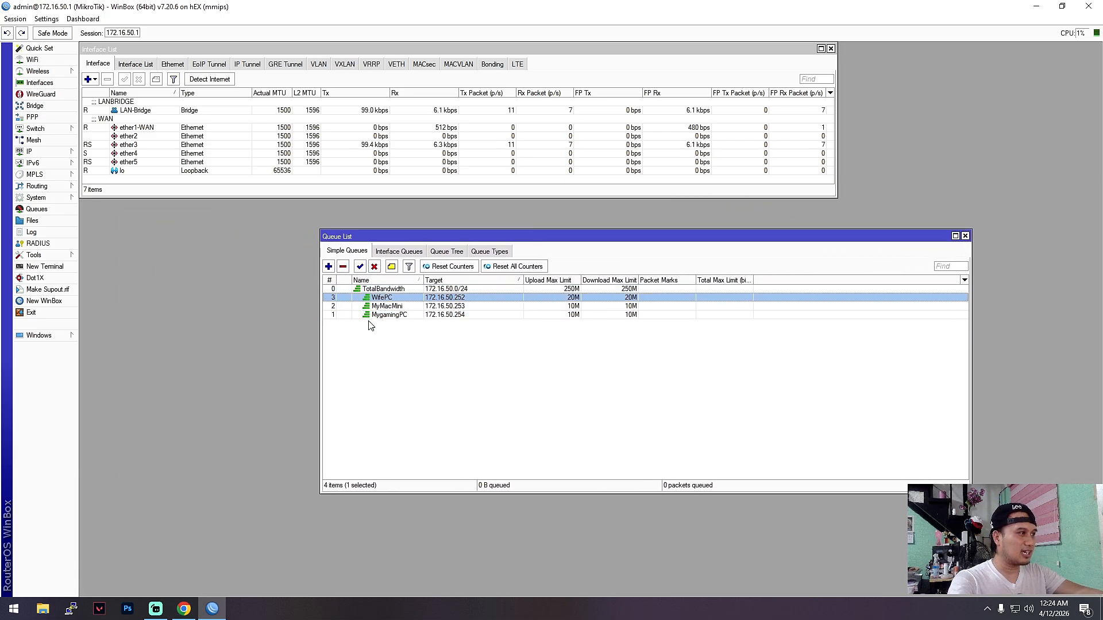
pyautogui.click(369, 317)
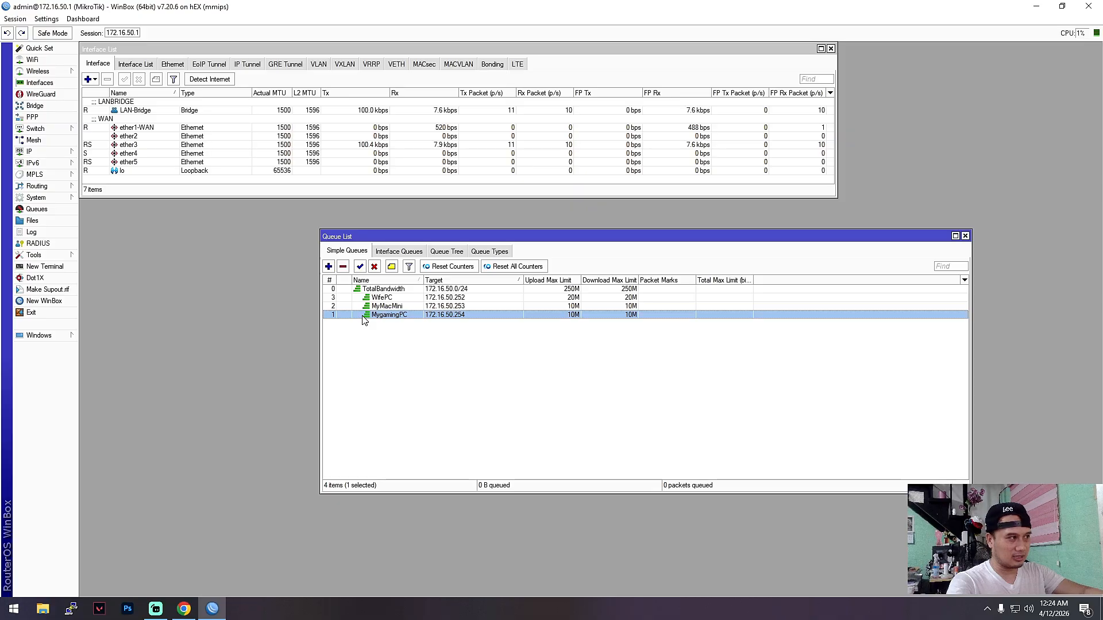
pyautogui.click(369, 307)
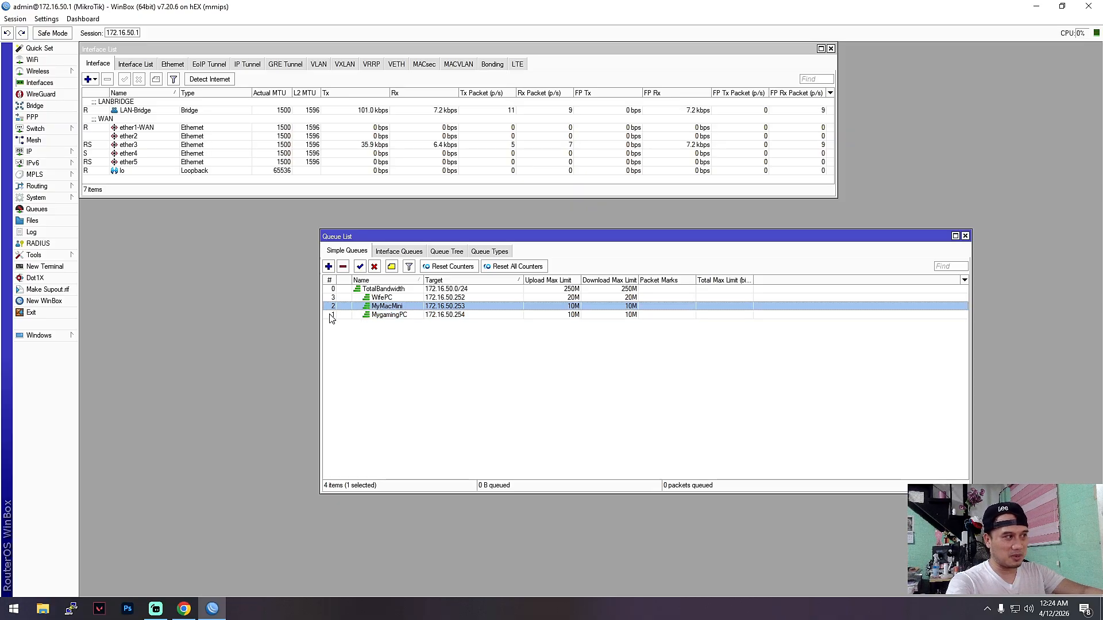
pyautogui.click(365, 316)
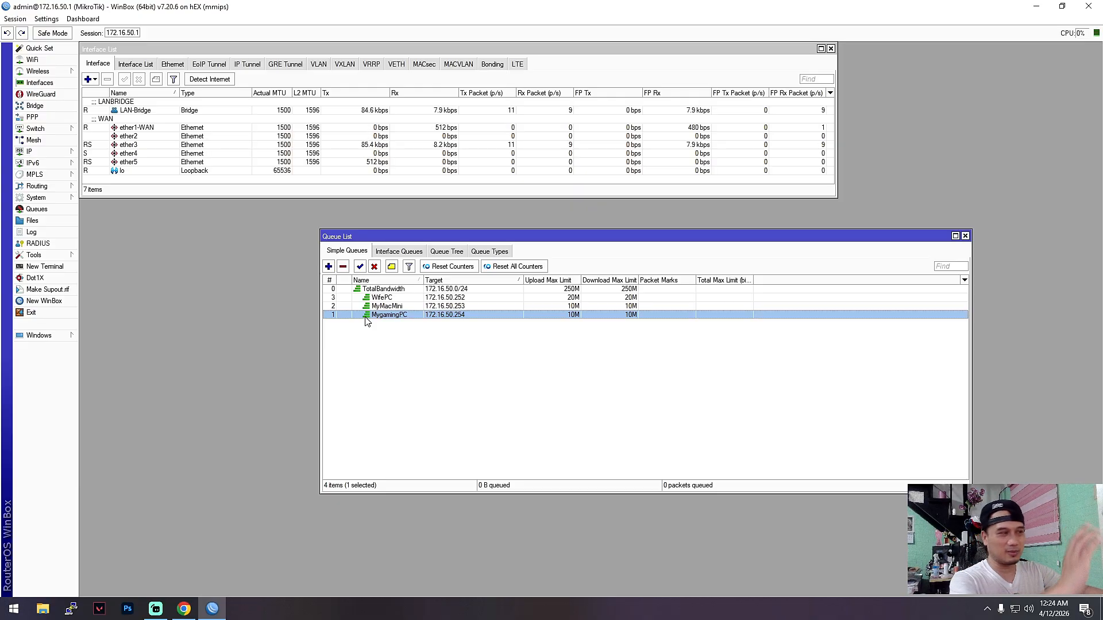
# - Run another fast.com test in Chrome, watch the MygamingPC queue in WinBox during it, and check the speed before closing the page
pyautogui.click(183, 609)
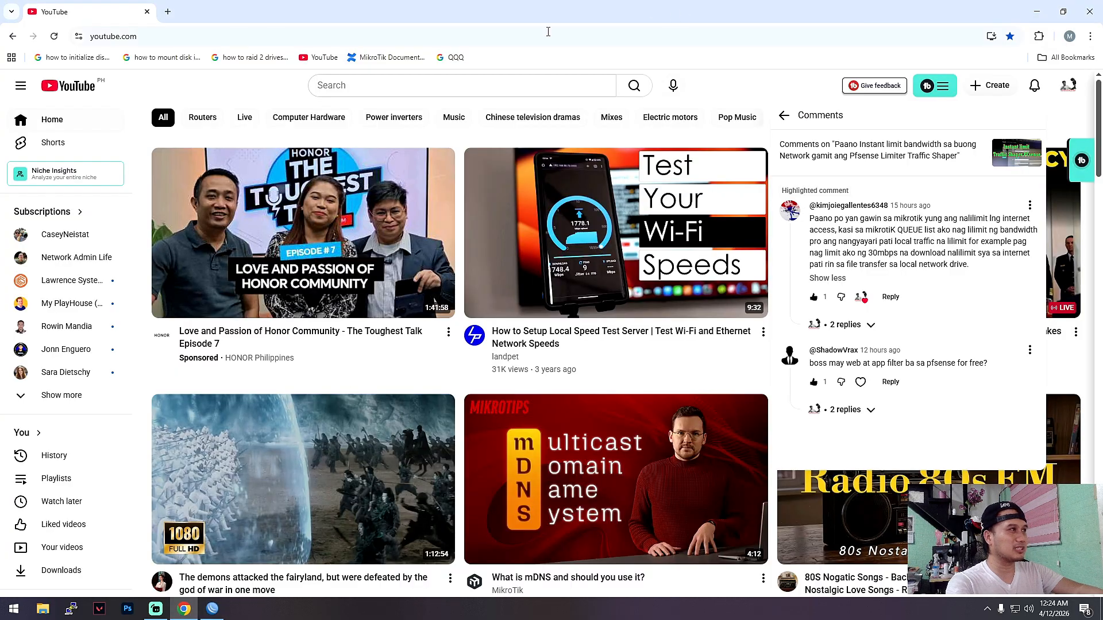
pyautogui.click(168, 12)
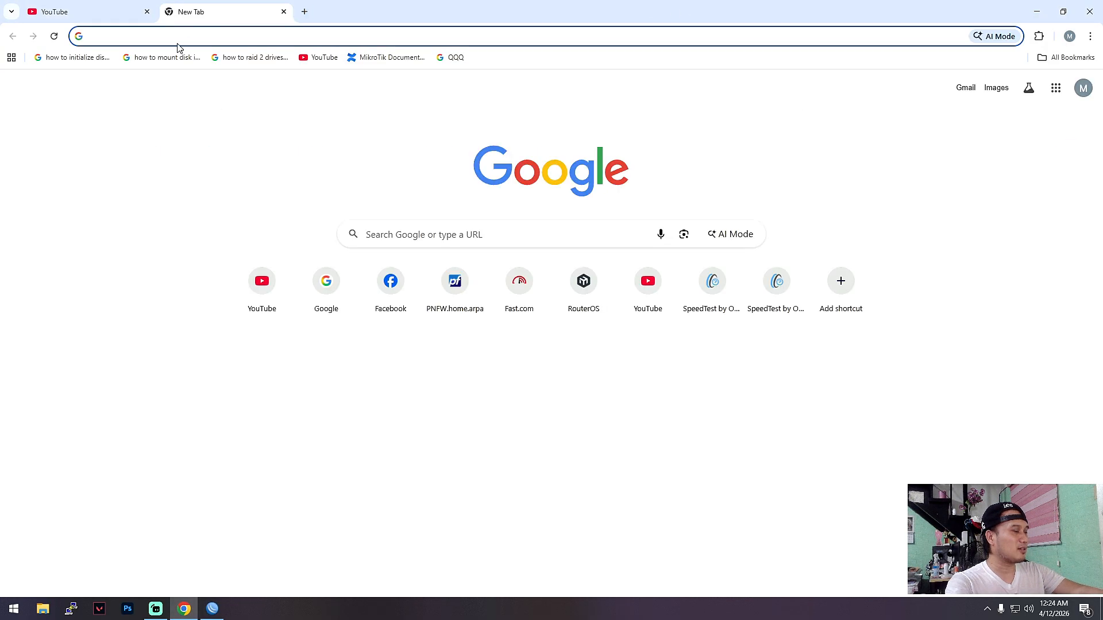
pyautogui.write('fas')
pyautogui.press('Return')
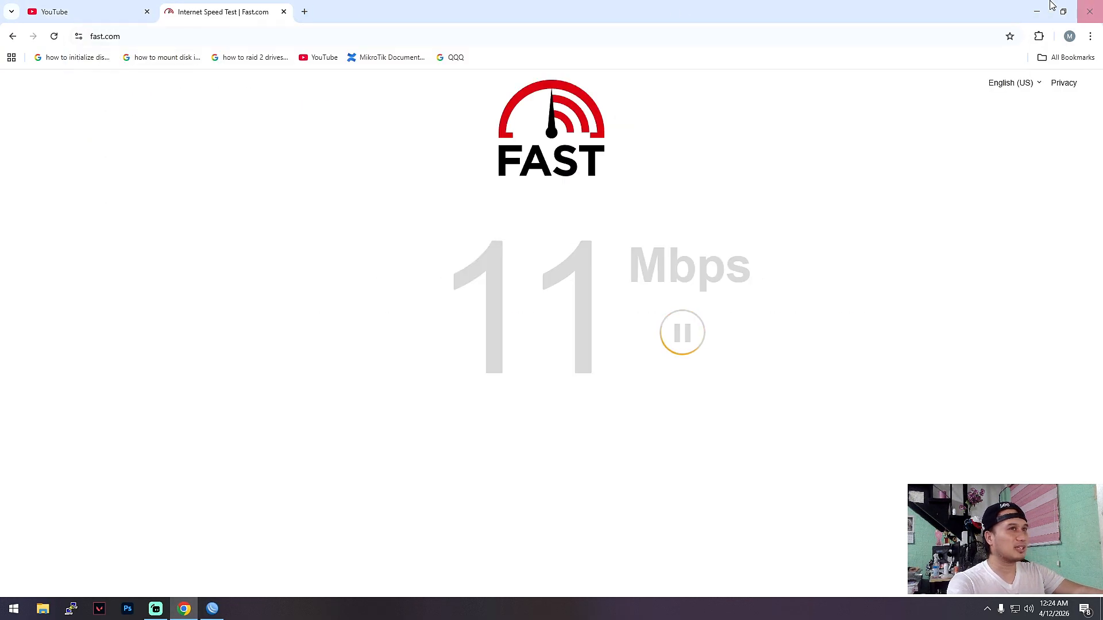
pyautogui.click(1035, 12)
pyautogui.click(405, 315)
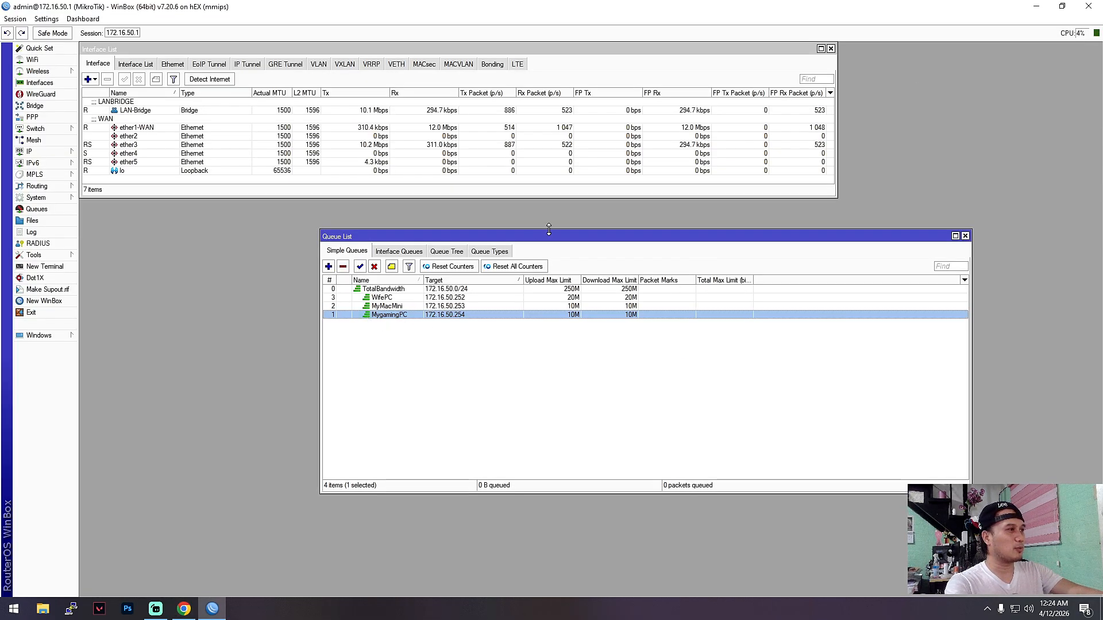
pyautogui.moveTo(546, 235); pyautogui.dragTo(439, 222)
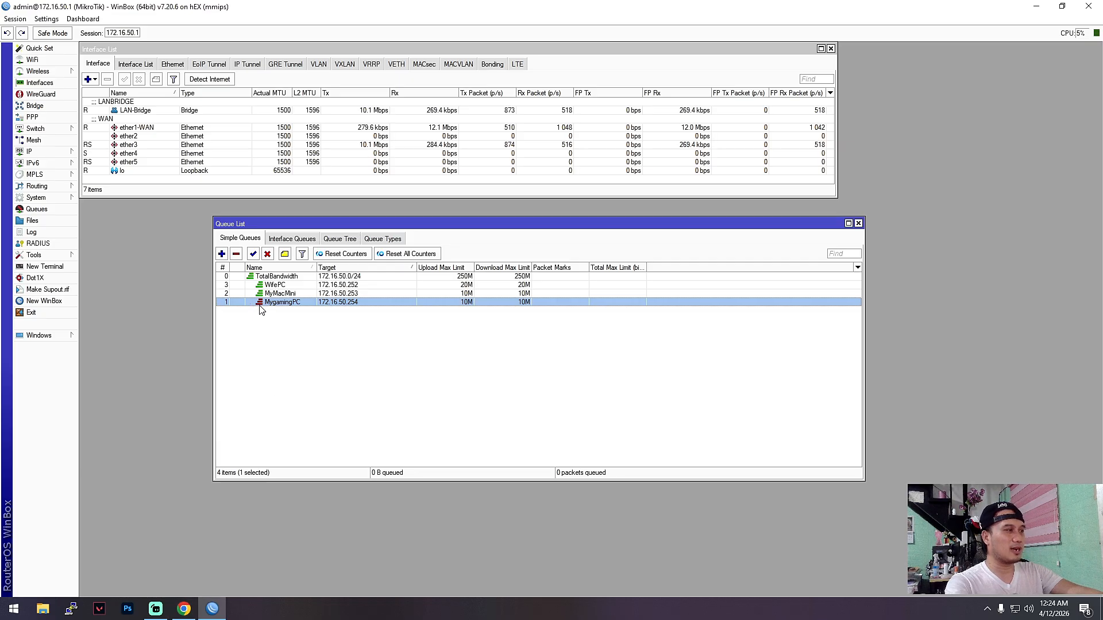
pyautogui.click(183, 609)
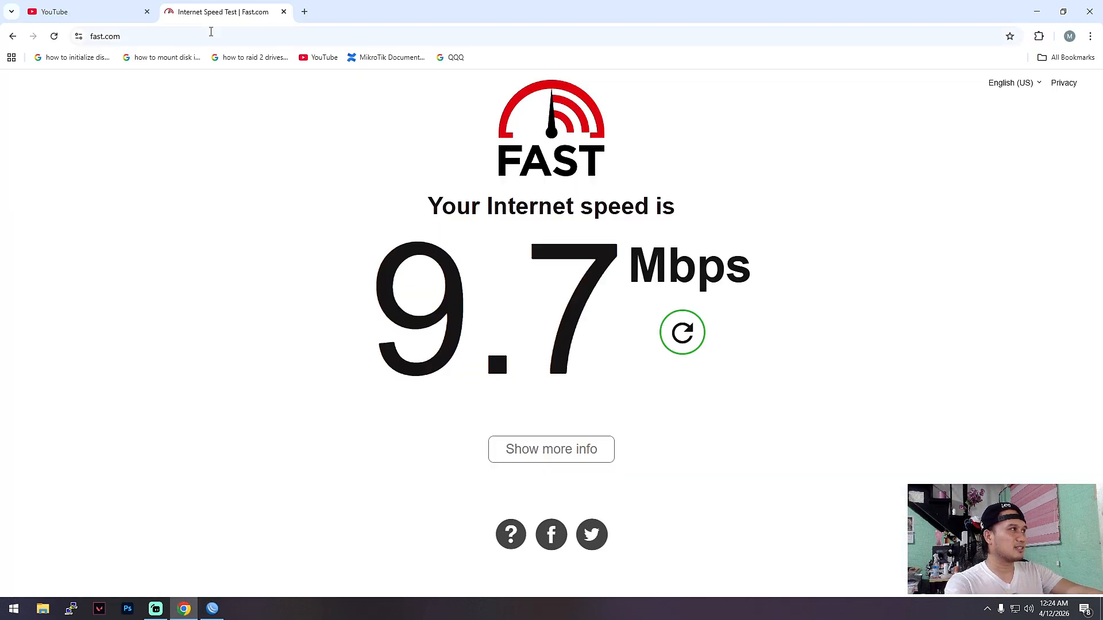
pyautogui.click(283, 12)
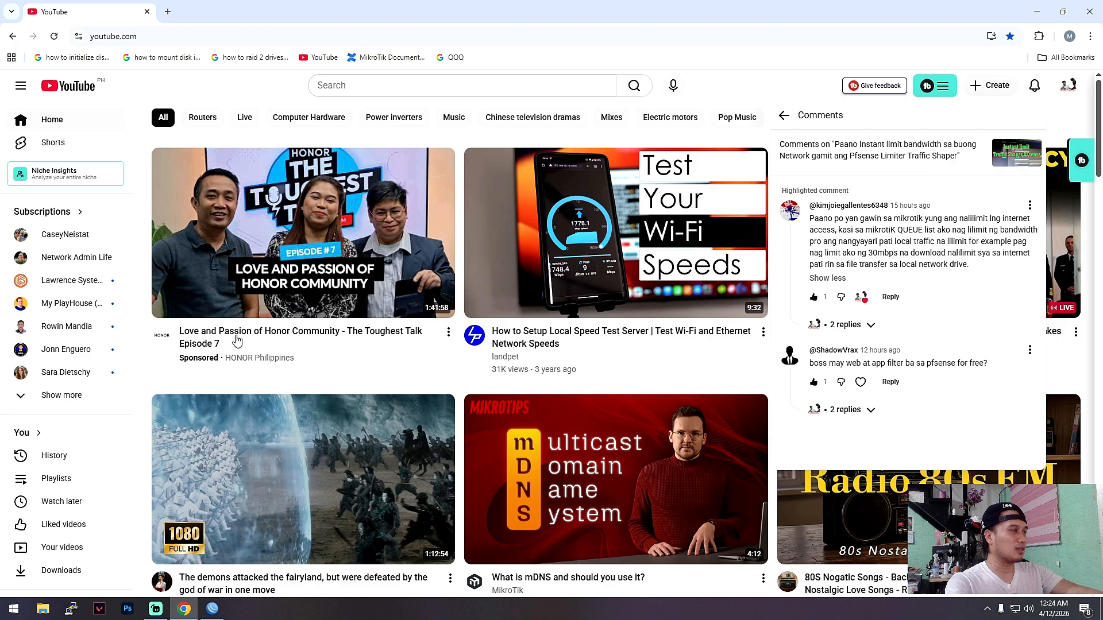
# - Disable the MygamingPC simple queue in WinBox and open a blank page in Chrome
pyautogui.click(212, 608)
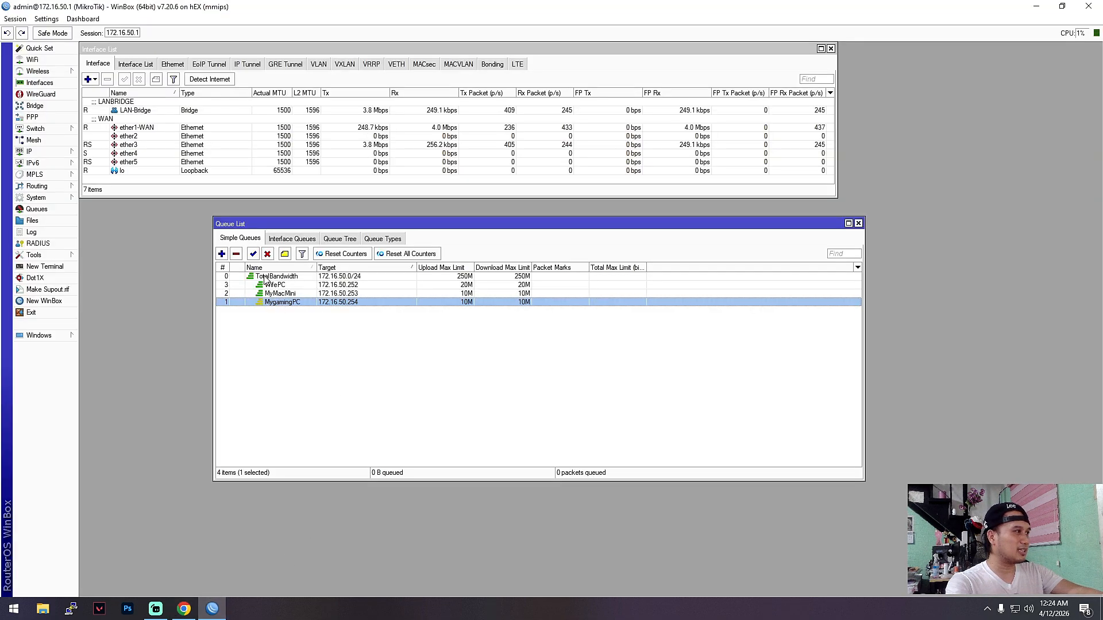
pyautogui.click(268, 254)
pyautogui.click(184, 609)
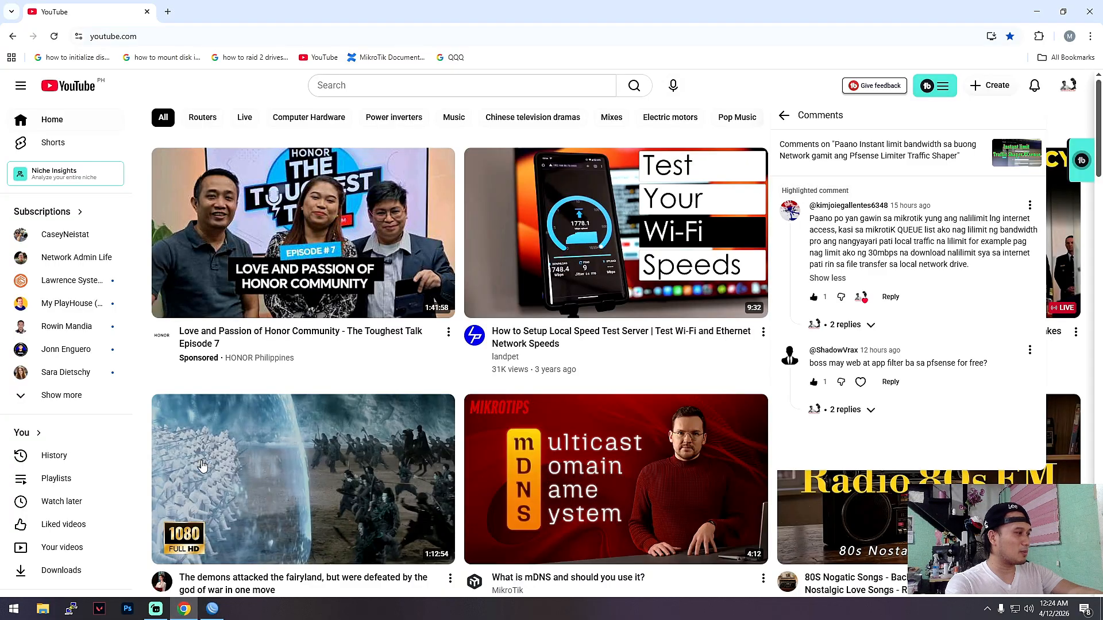
pyautogui.click(168, 11)
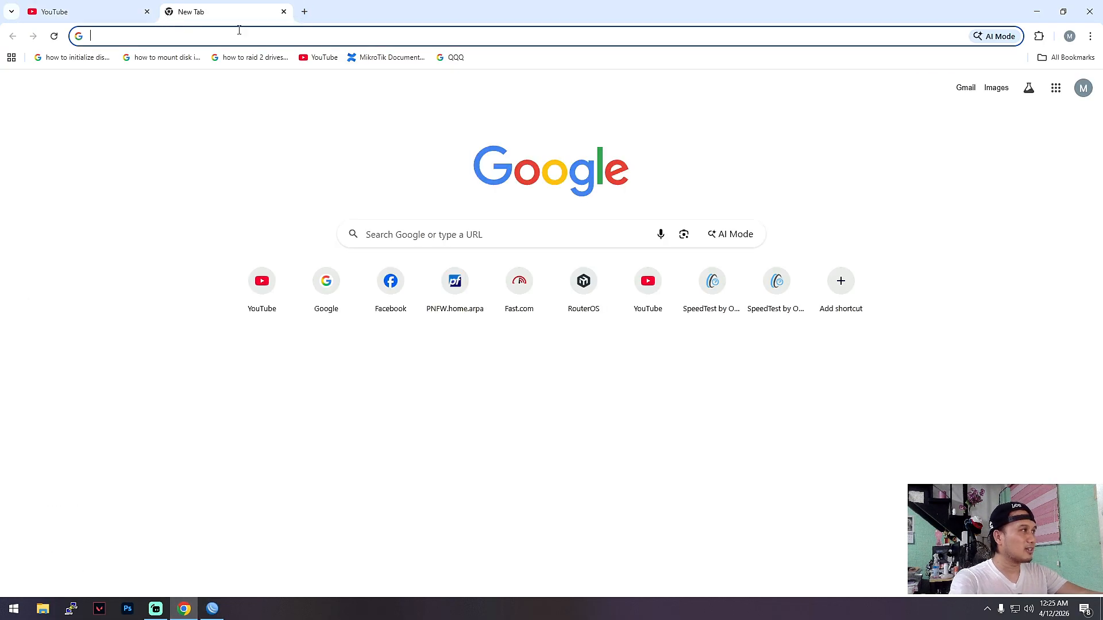
# - Return to WinBox and inspect the TotalBandwidth queue's advanced settings, closing them without changes
pyautogui.click(212, 609)
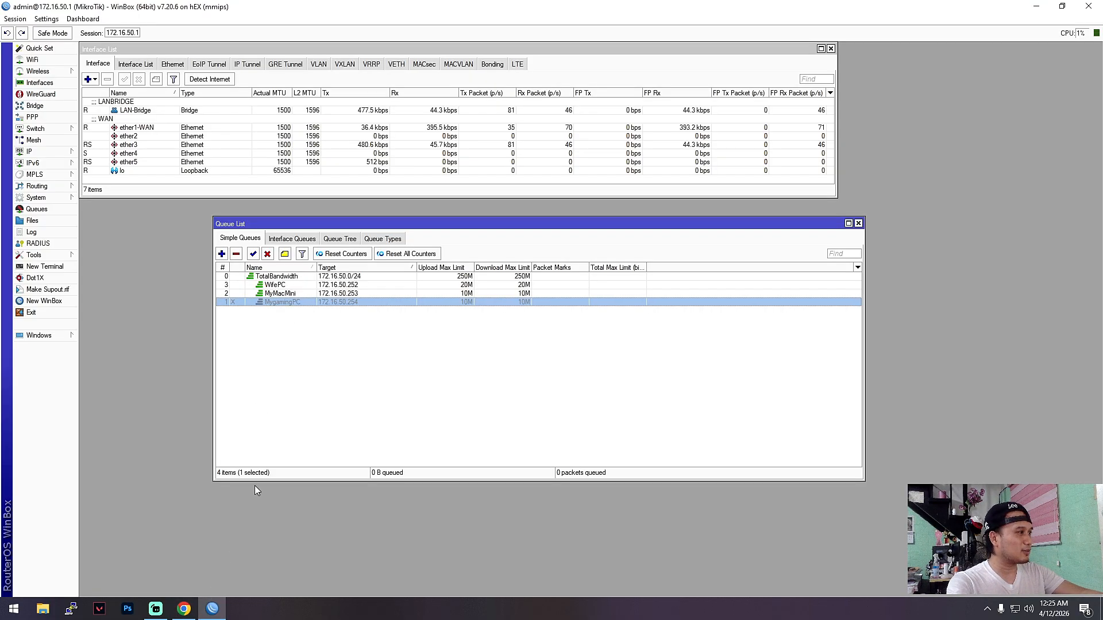
pyautogui.click(279, 277)
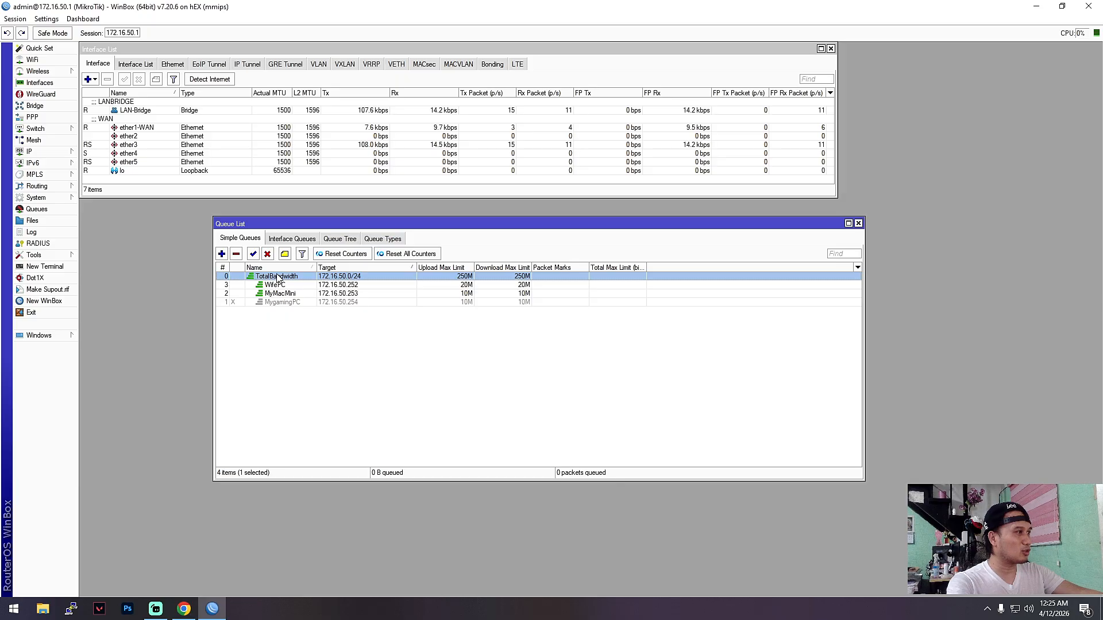
pyautogui.doubleClick(465, 277)
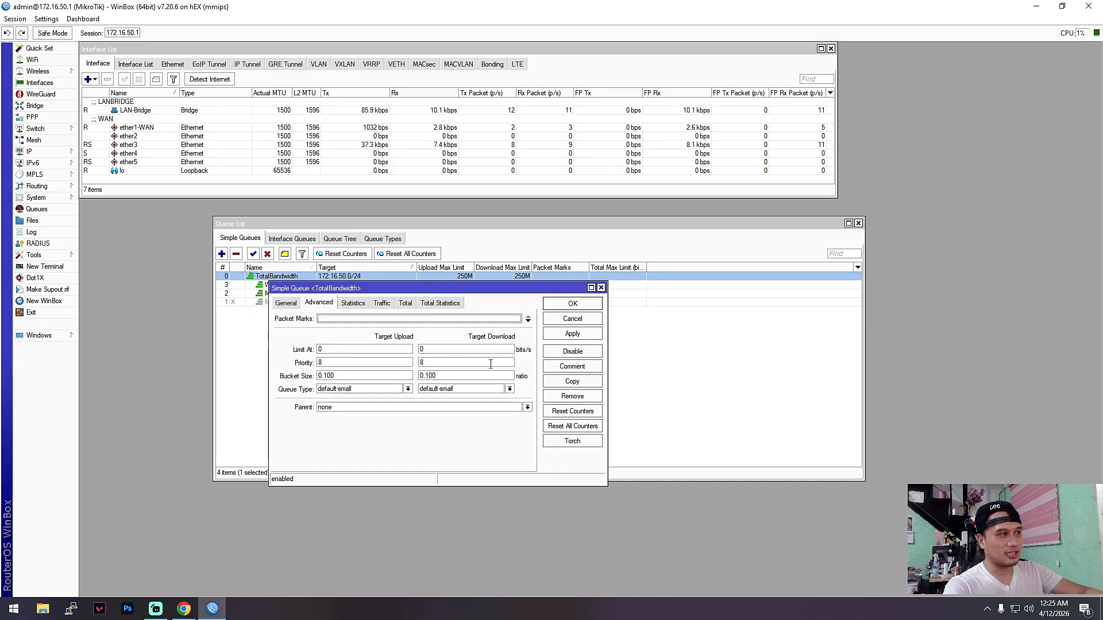
pyautogui.click(601, 288)
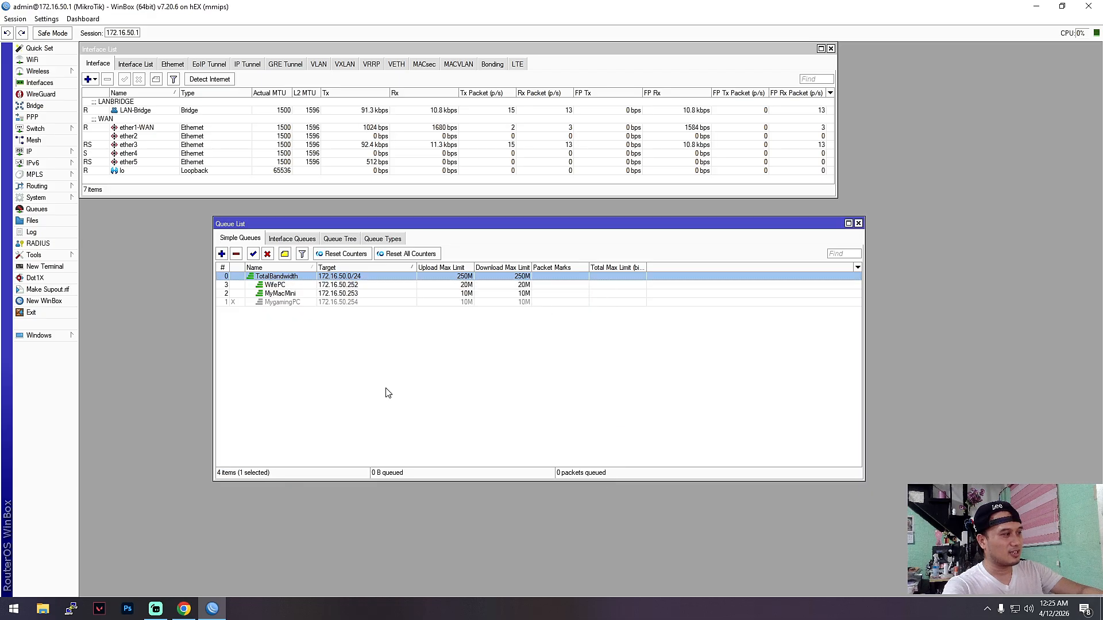
# - Run a fast.com speed test in Chrome with the MygamingPC queue disabled, and return to the WinBox queue list
pyautogui.click(183, 608)
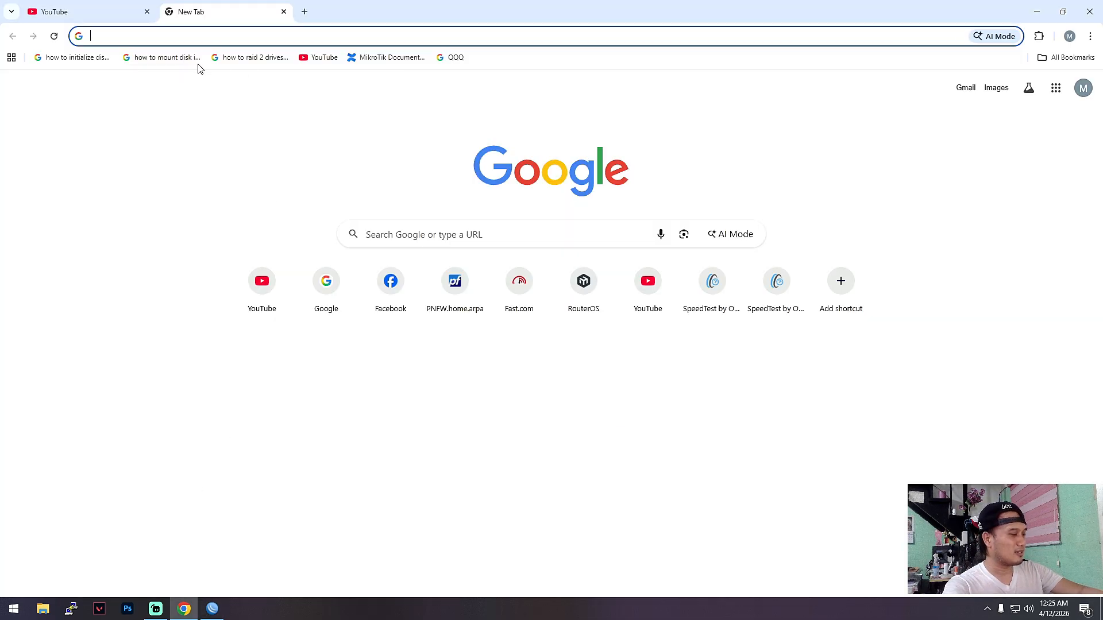
pyautogui.write('fas')
pyautogui.press('Return')
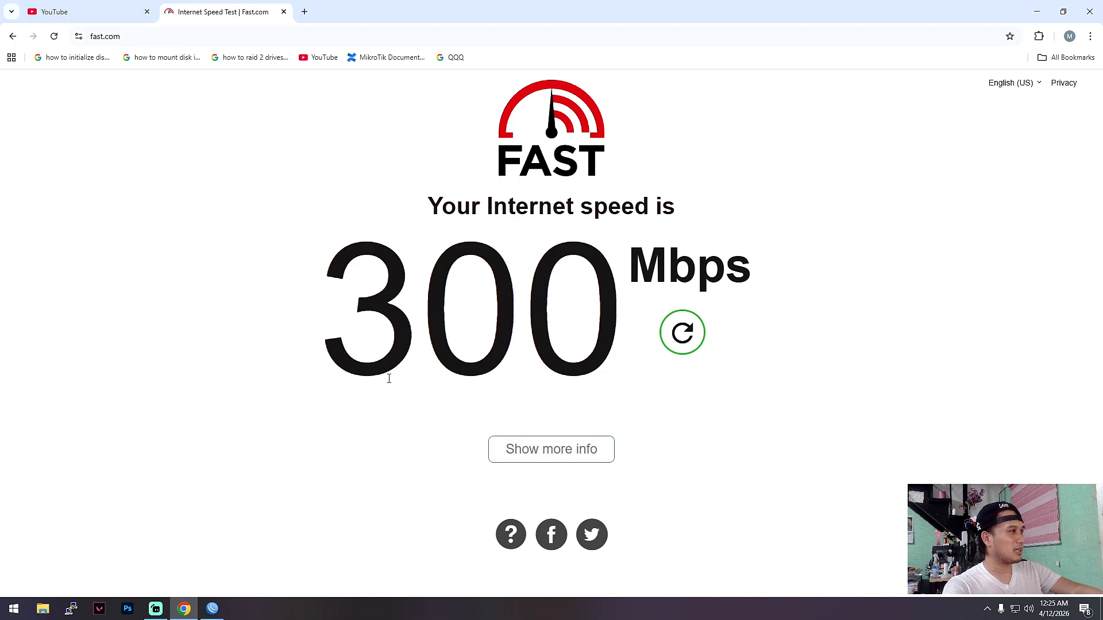
pyautogui.click(212, 610)
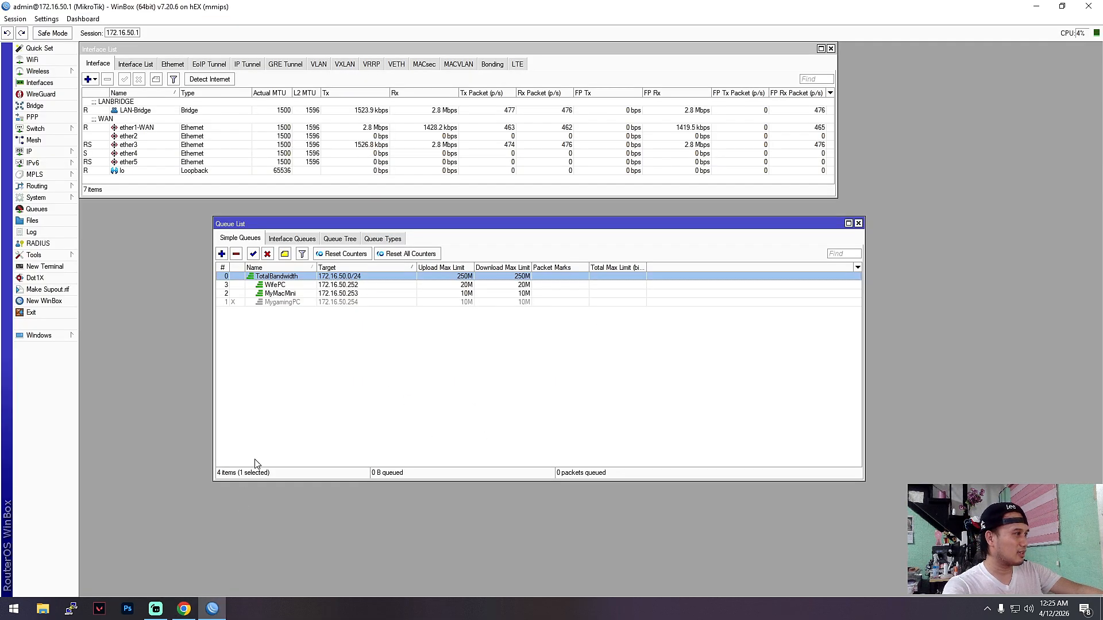
# - Enable the MygamingPC simple queue again
pyautogui.click(283, 303)
pyautogui.click(296, 279)
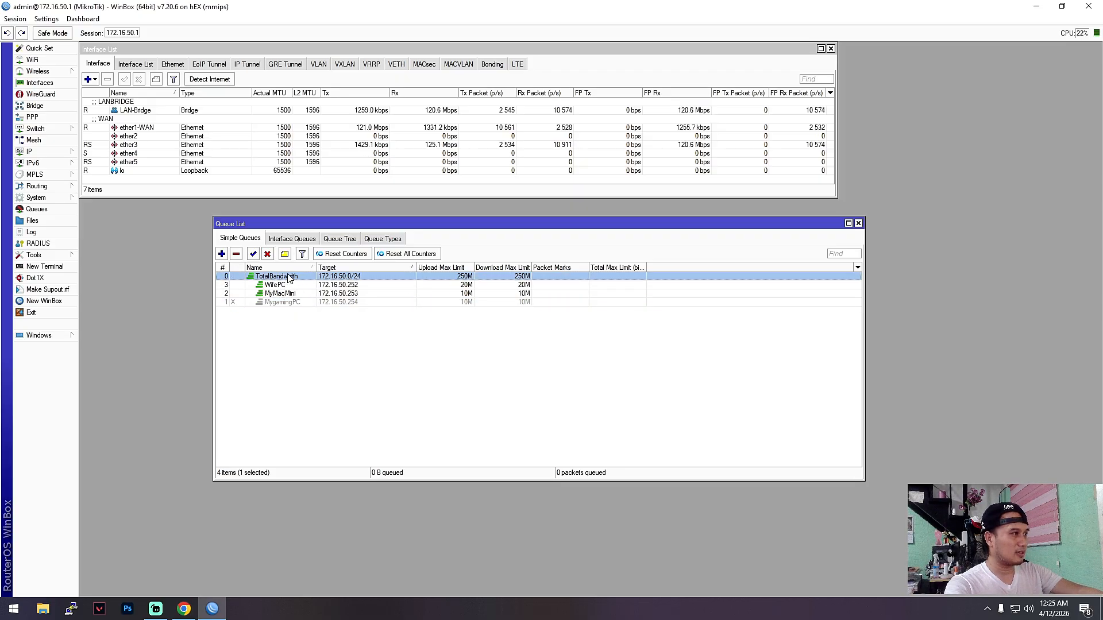
pyautogui.click(299, 303)
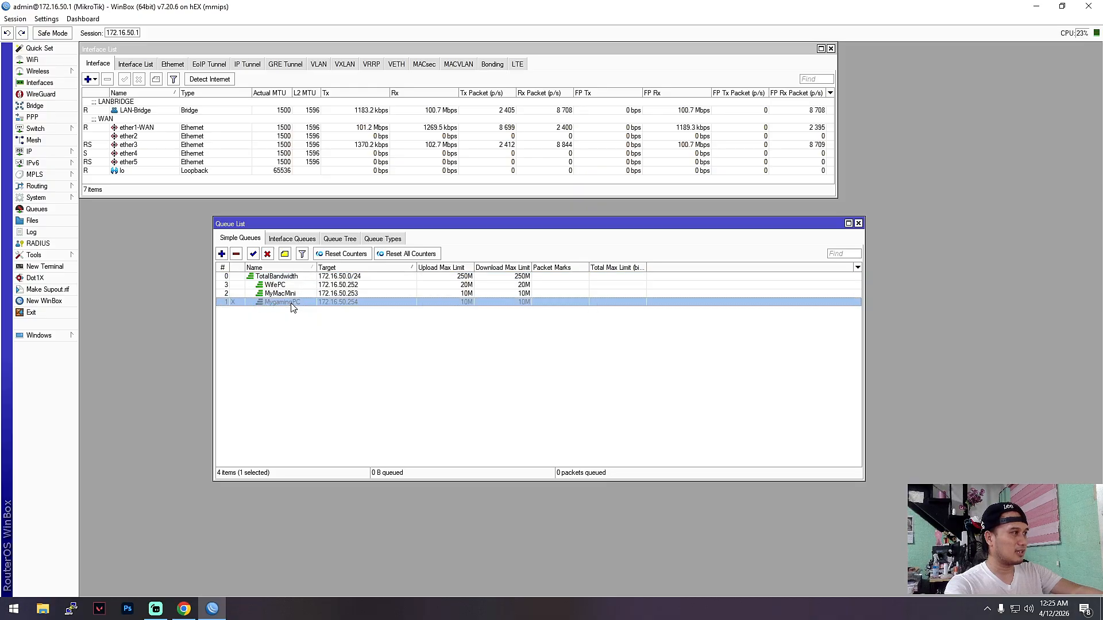
pyautogui.click(253, 253)
# - Switch to Chrome, run a fast.com speed test with the MygamingPC queue enabled, and return to WinBox to watch the queue
pyautogui.click(193, 615)
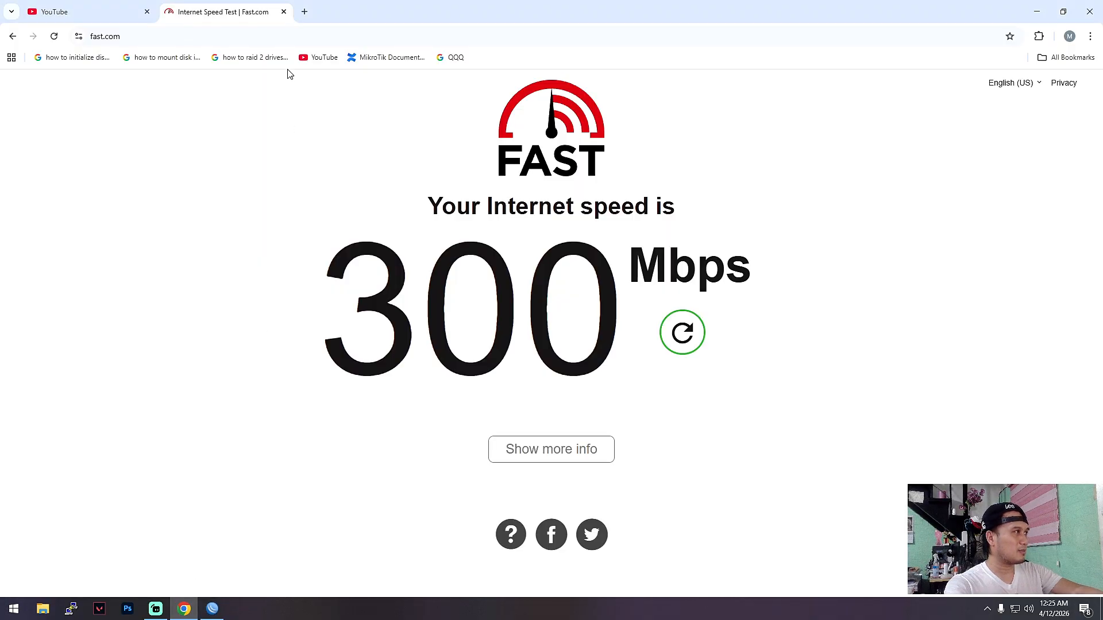
pyautogui.click(168, 36)
pyautogui.write('f')
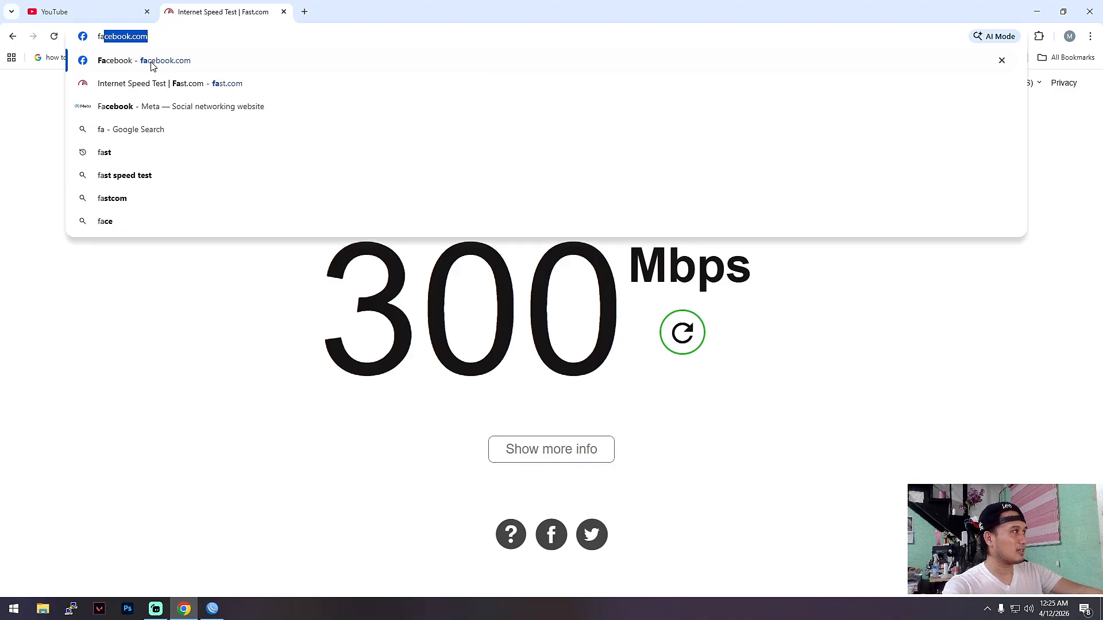
pyautogui.click(151, 63)
pyautogui.click(168, 36)
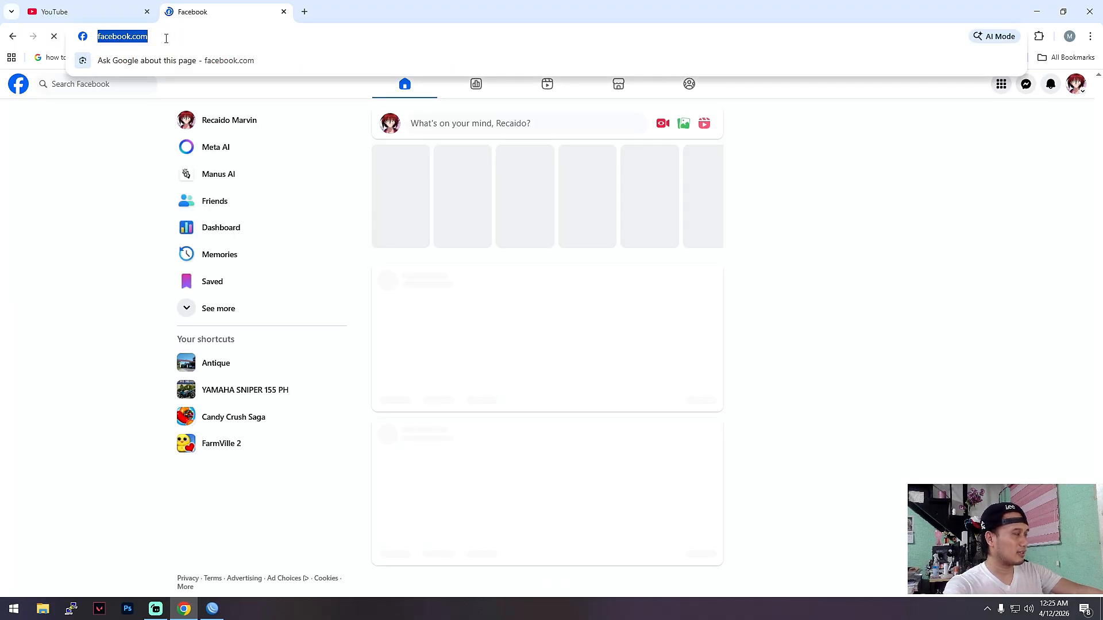
pyautogui.write('fas')
pyautogui.press('Return')
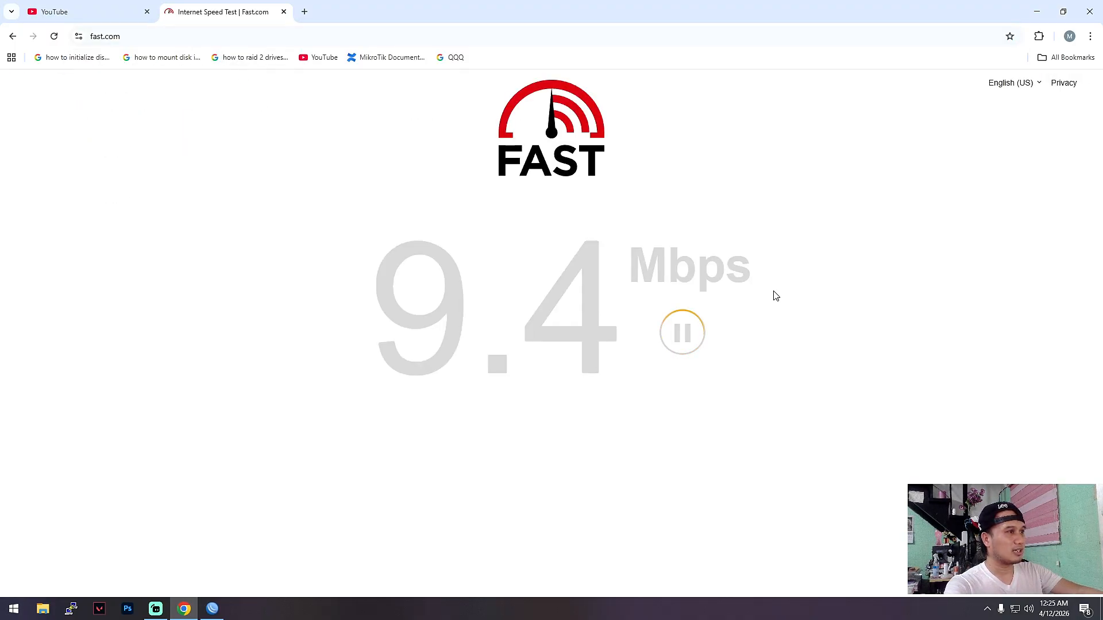
pyautogui.click(1037, 12)
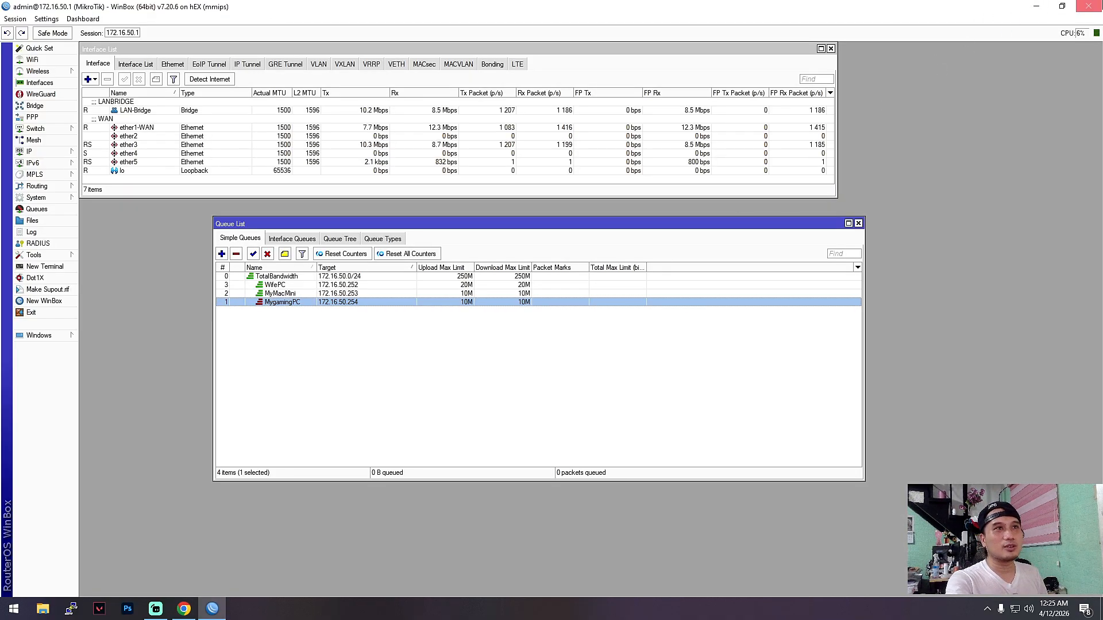
pyautogui.click(1036, 7)
pyautogui.rightClick(635, 185)
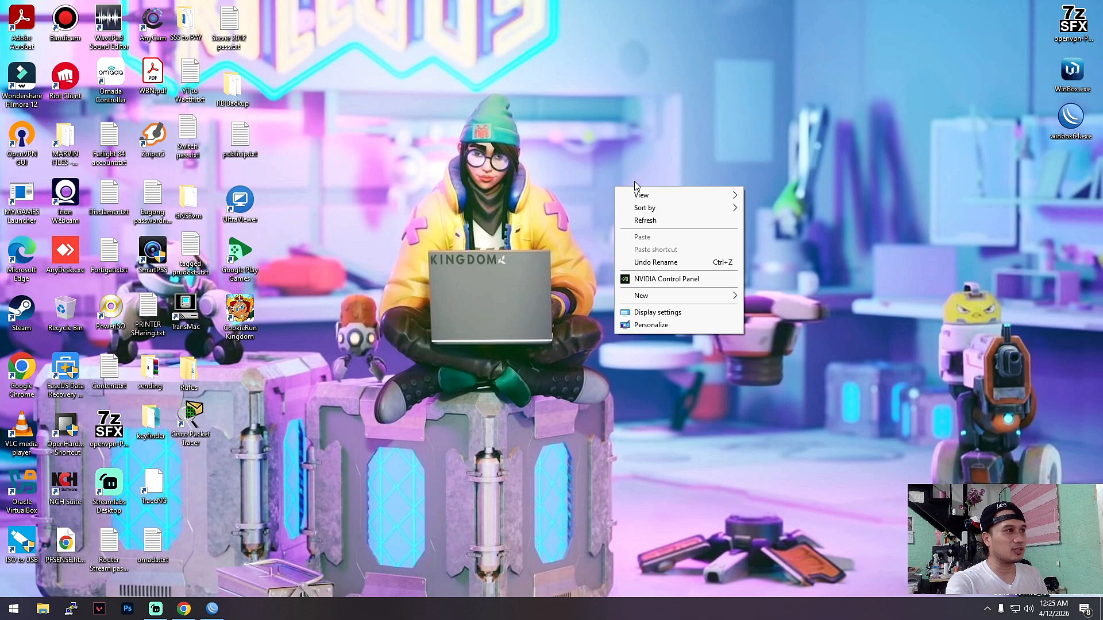
pyautogui.click(672, 224)
# - Return to Chrome and open the local OpenSpeedTest server at 172.16.50.253:3000 in a new tab
pyautogui.click(174, 616)
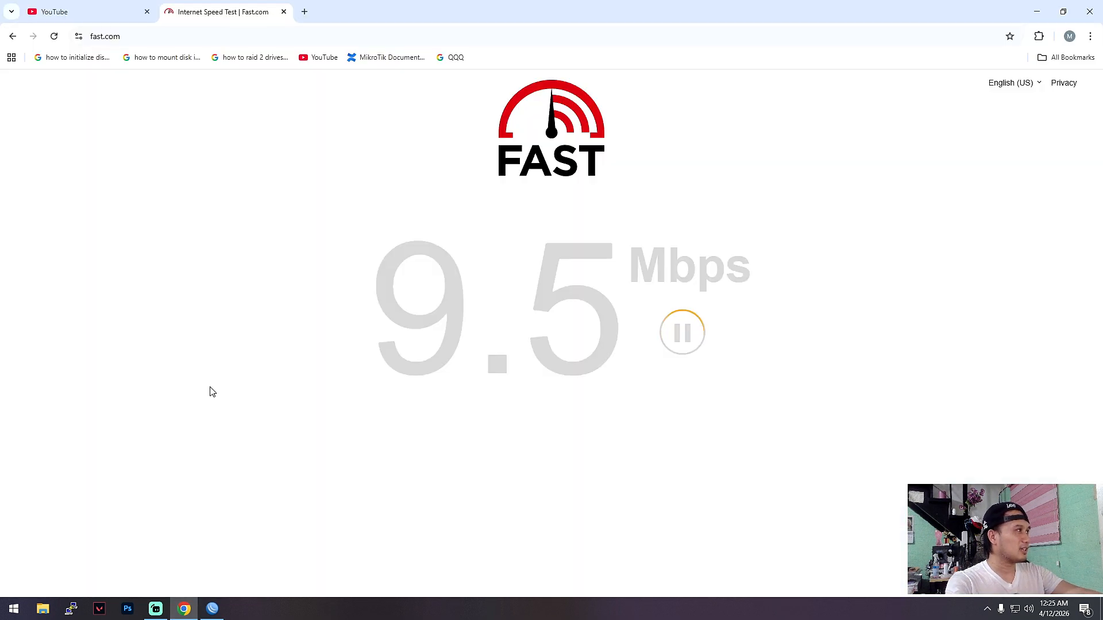
pyautogui.click(305, 13)
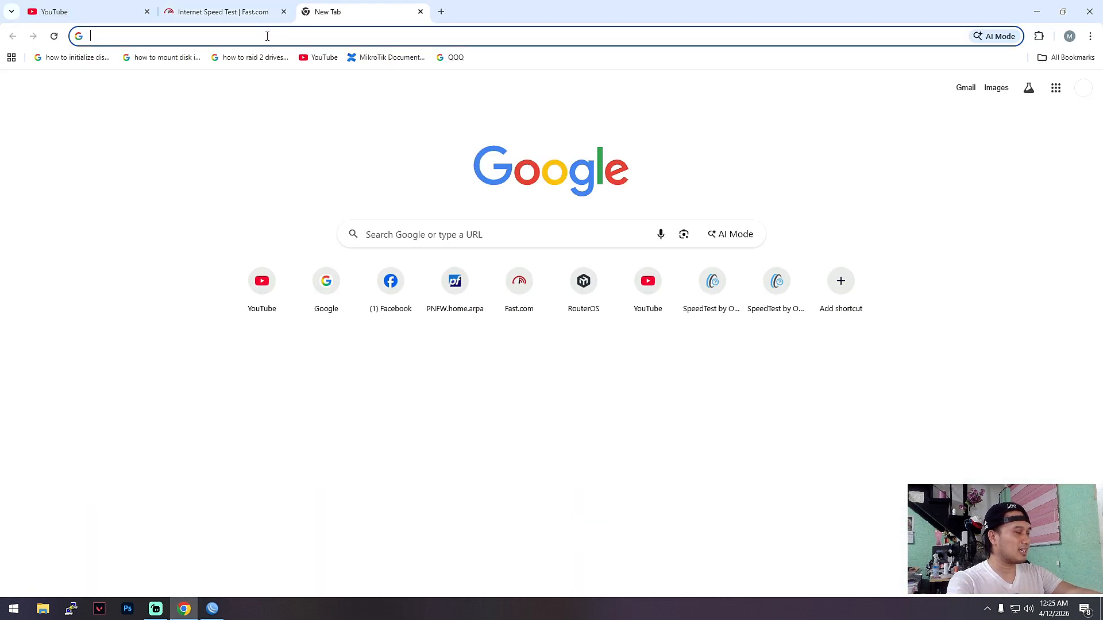
pyautogui.write('172.16.50.253:3000')
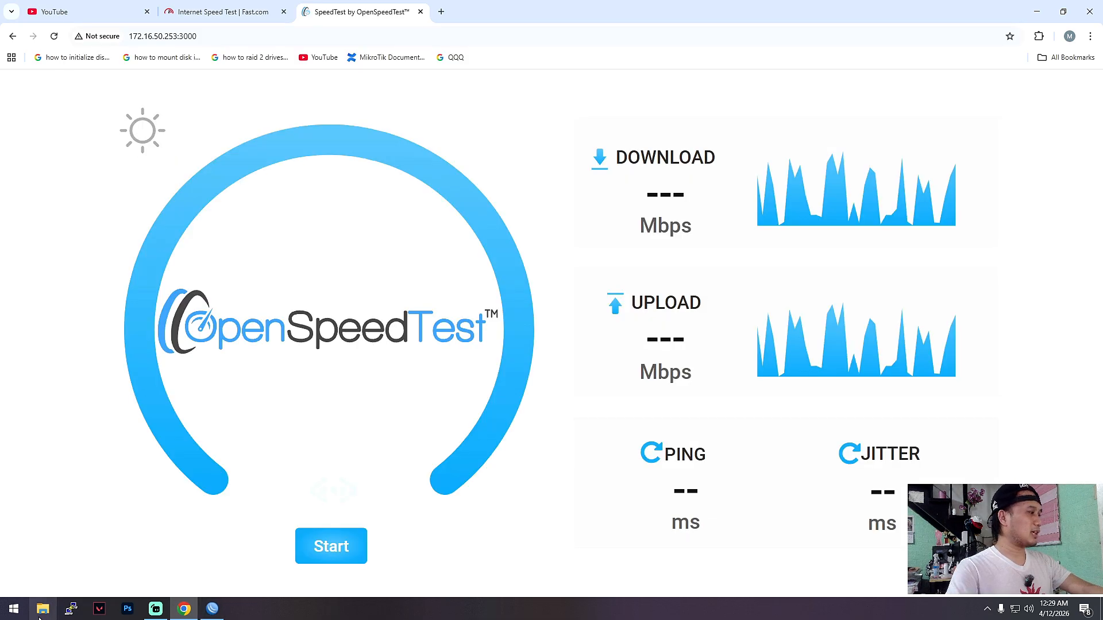
# - Check the simple queues in WinBox, and rerun the fast.com speed test in Chrome
pyautogui.click(212, 608)
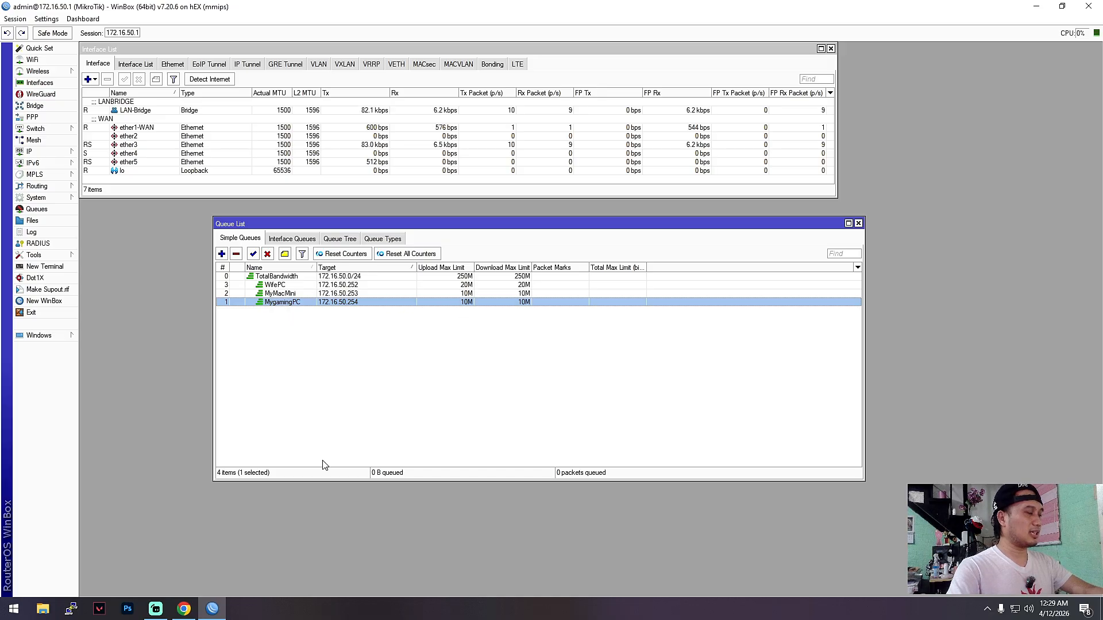
pyautogui.click(184, 608)
pyautogui.click(221, 11)
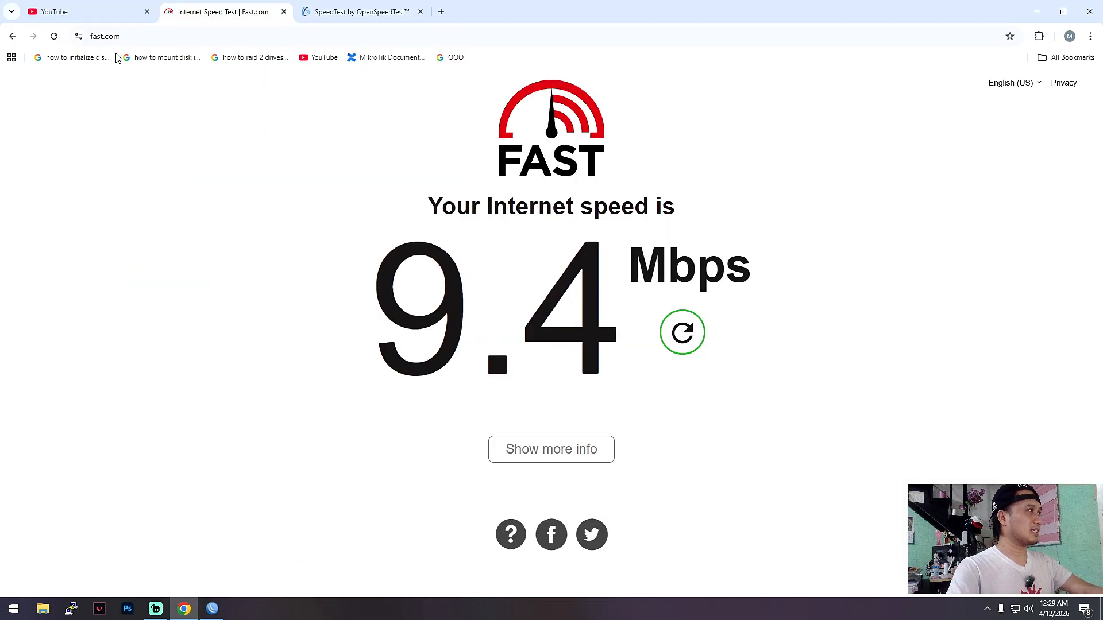
pyautogui.click(51, 38)
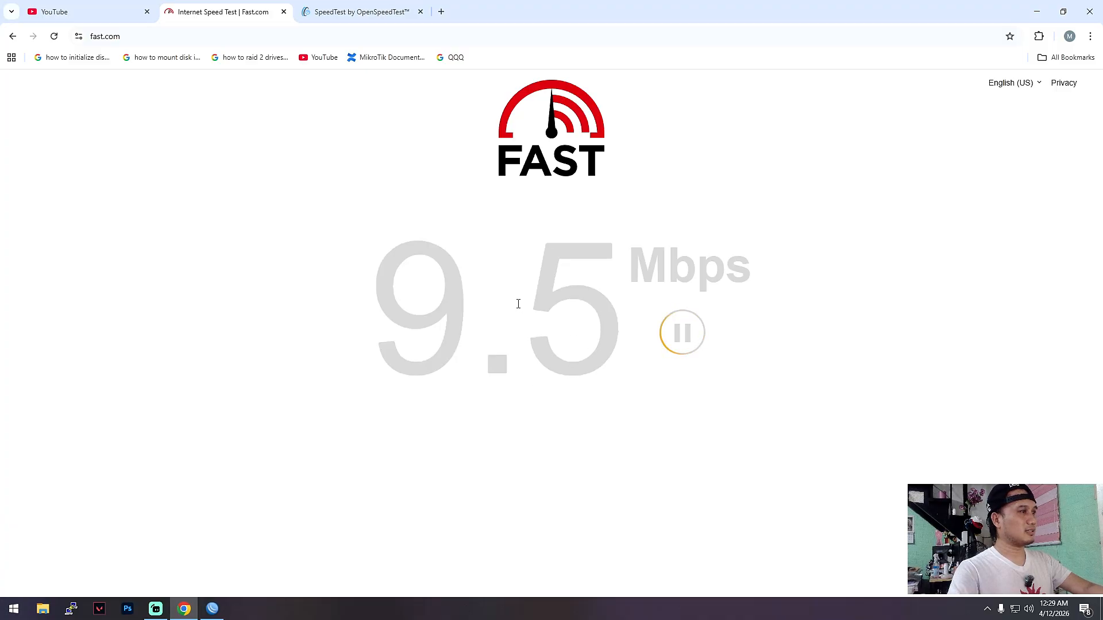
# - Reload the OpenSpeedTest page at 172.16.50.253:3000 and run a local network speed test
pyautogui.click(332, 12)
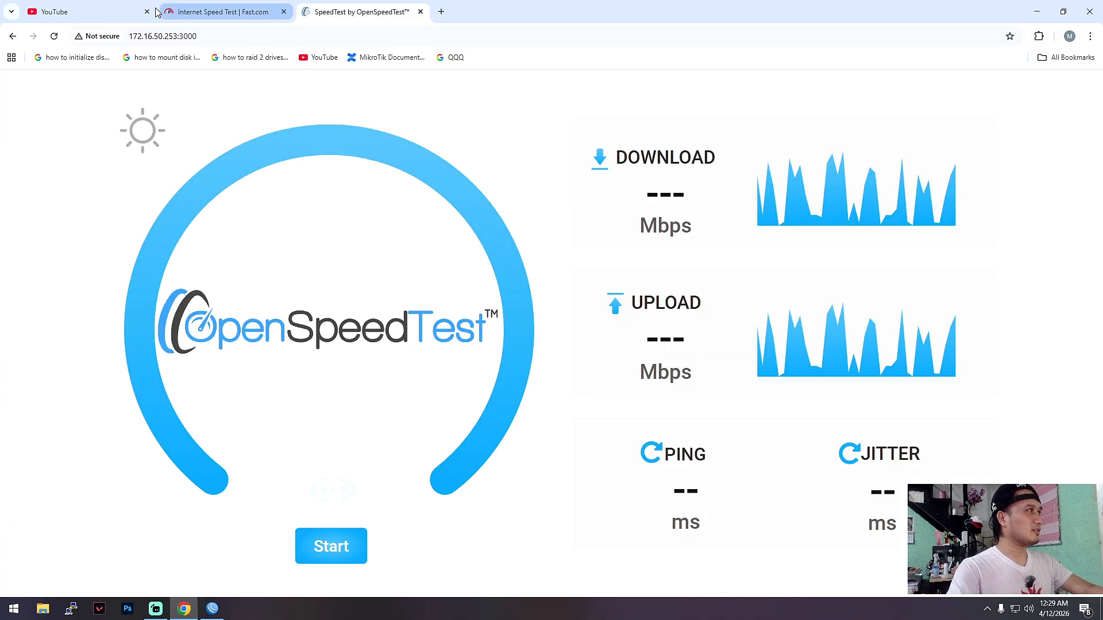
pyautogui.click(224, 36)
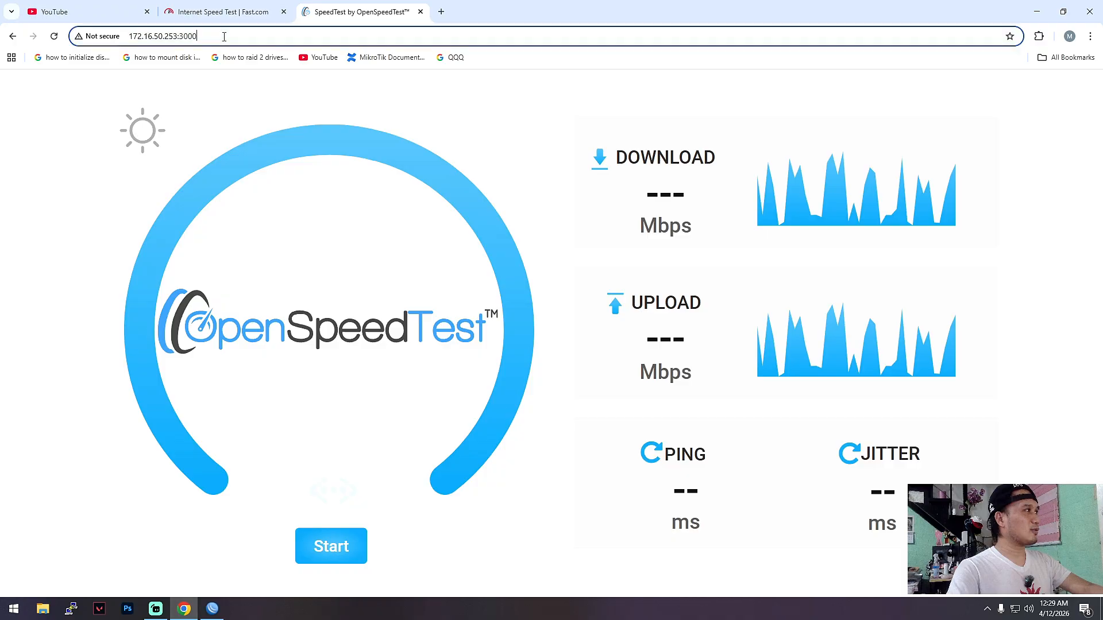
pyautogui.press('Return')
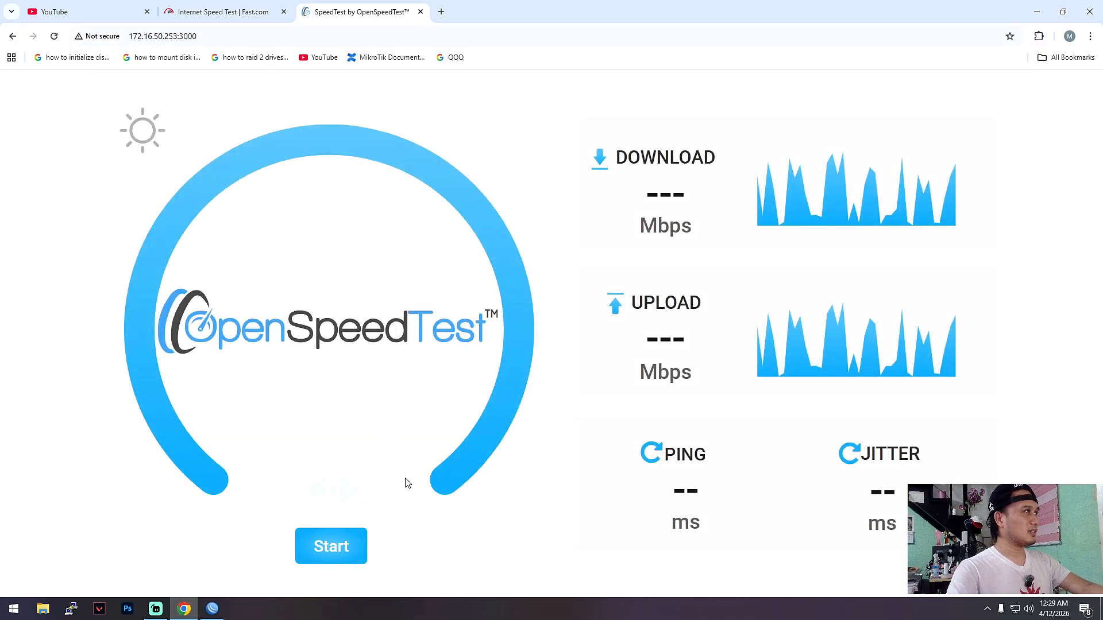
pyautogui.click(347, 567)
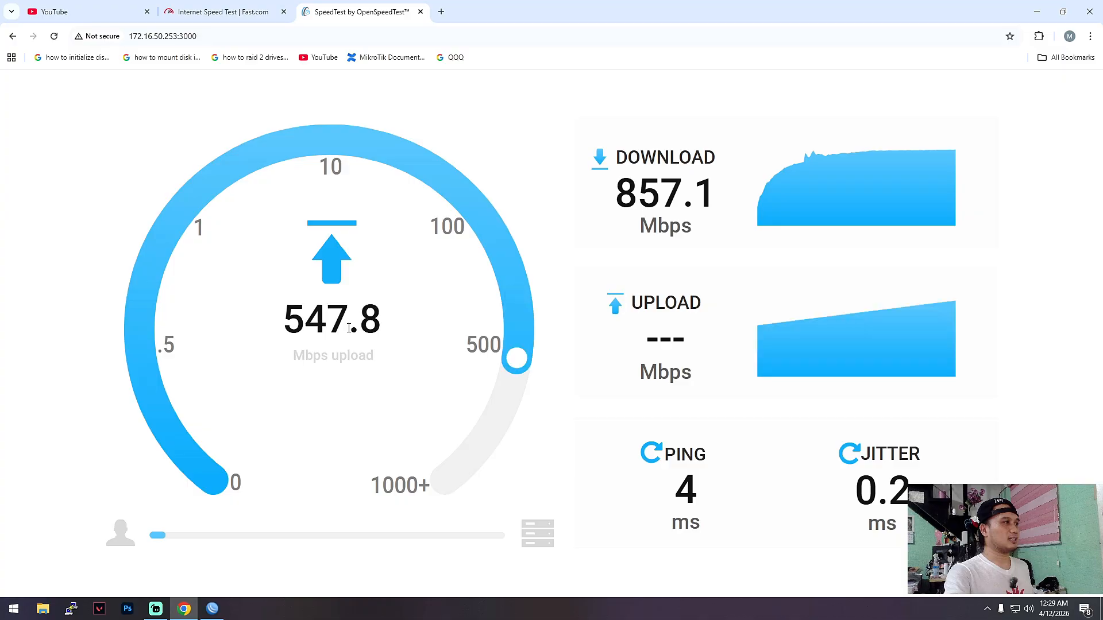
# - Start another fast.com test and watch the traffic and the MygamingPC and WifePC simple queues in WinBox
pyautogui.click(206, 12)
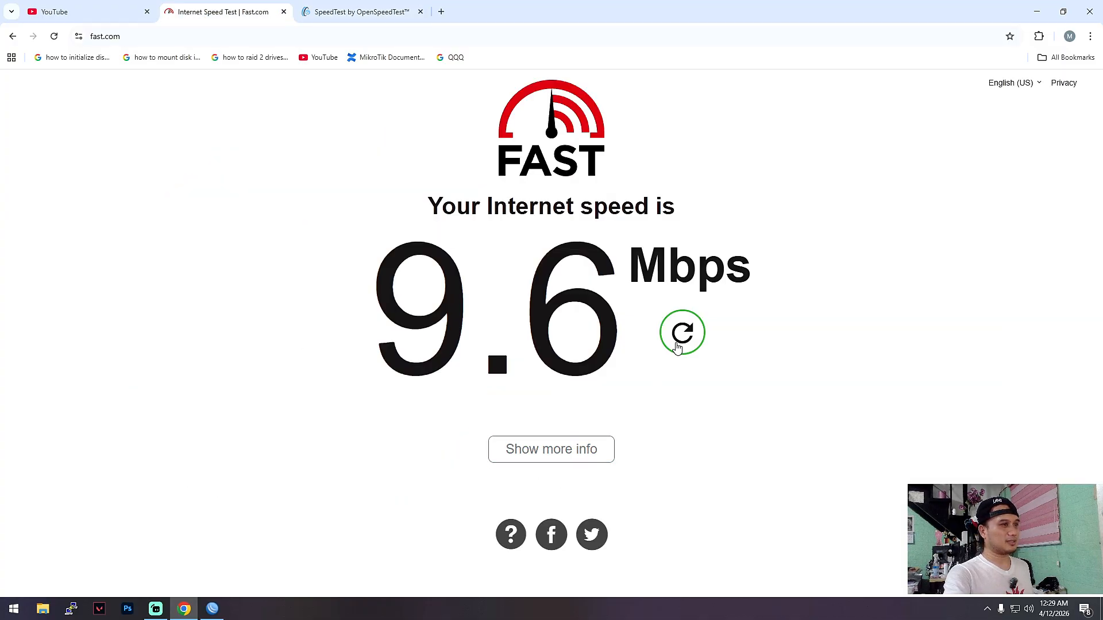
pyautogui.click(681, 333)
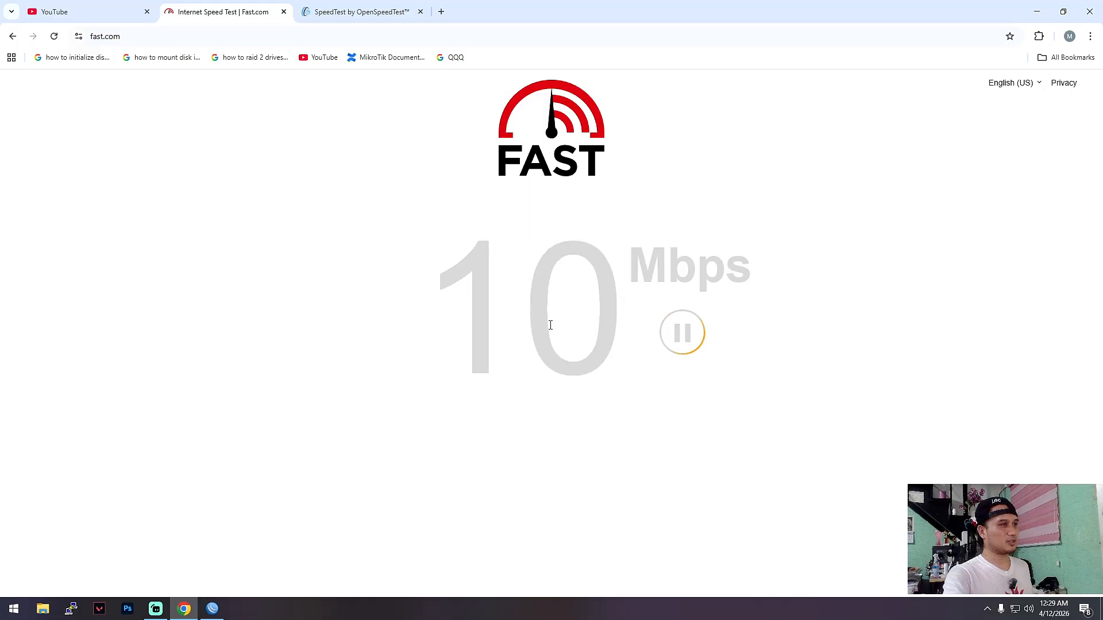
pyautogui.click(212, 608)
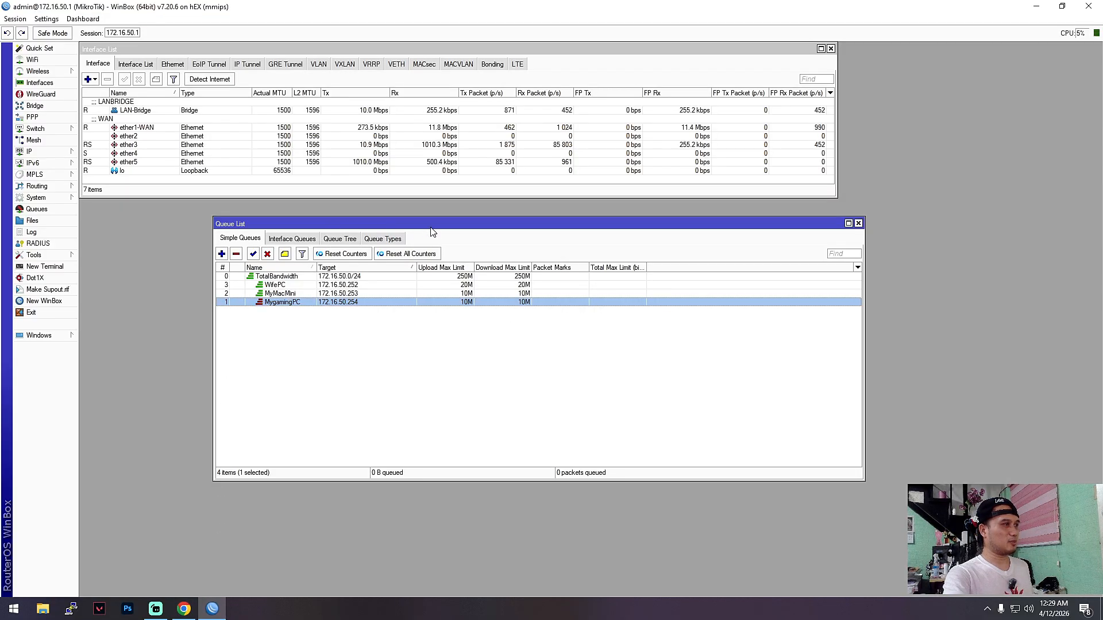
pyautogui.moveTo(431, 228); pyautogui.dragTo(481, 234)
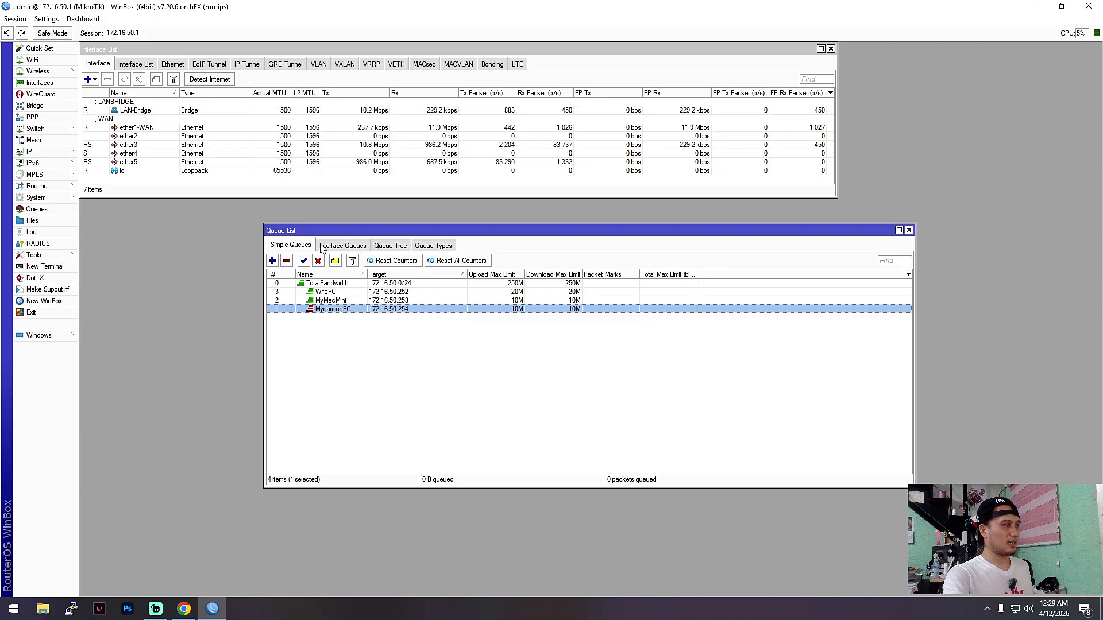
pyautogui.click(338, 291)
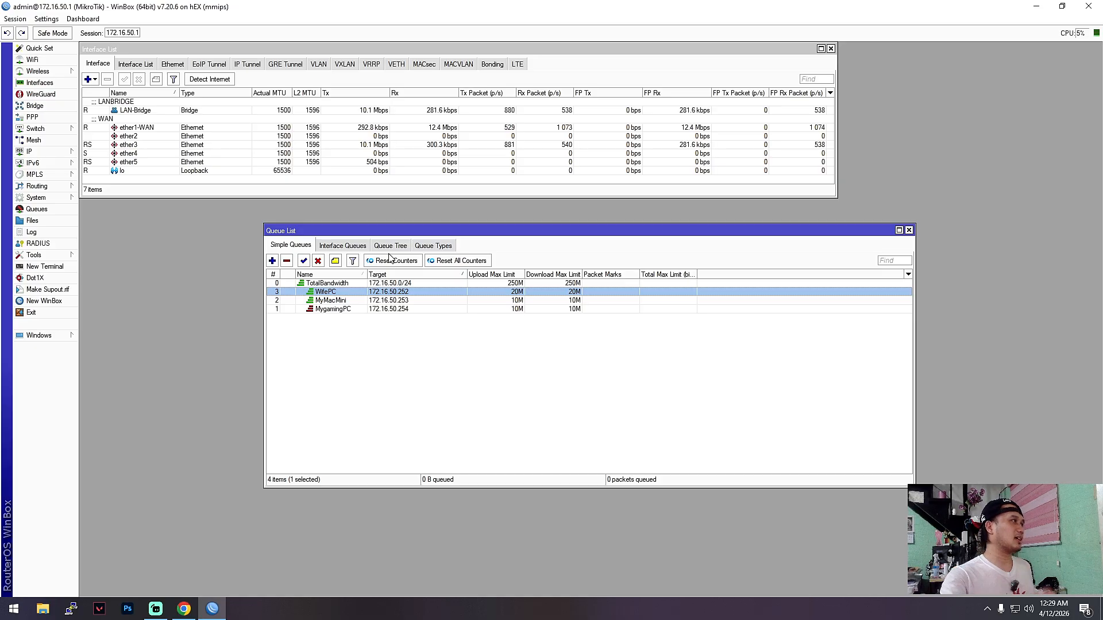
pyautogui.moveTo(467, 229); pyautogui.dragTo(399, 233)
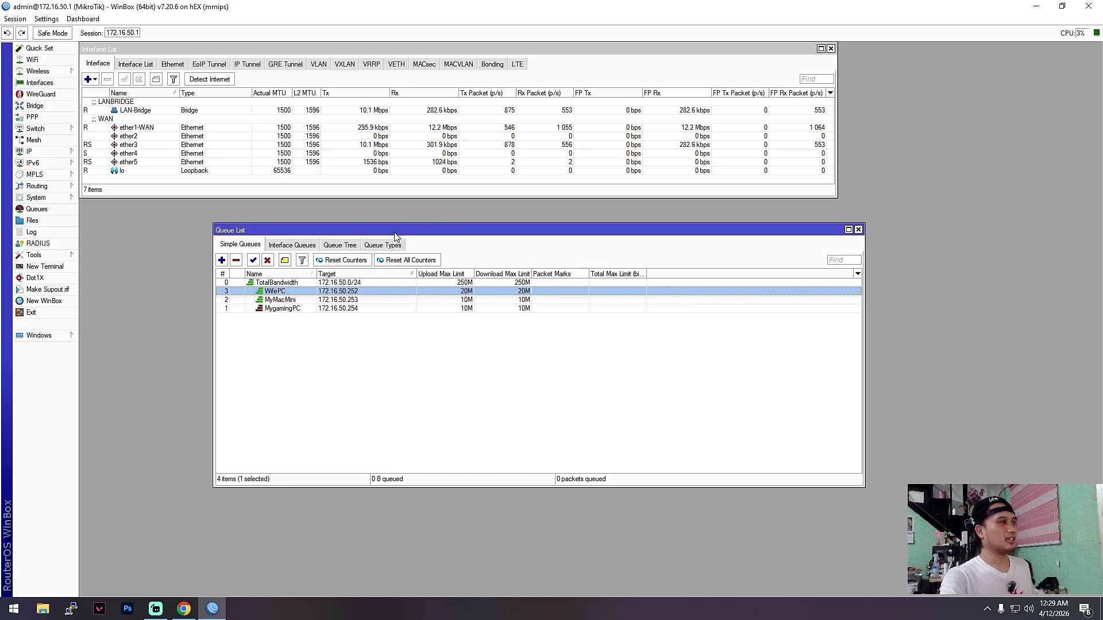
# - Show the queue tree and open the firewall's mangle rules to compare them with the queue tree's packet marks
pyautogui.click(342, 247)
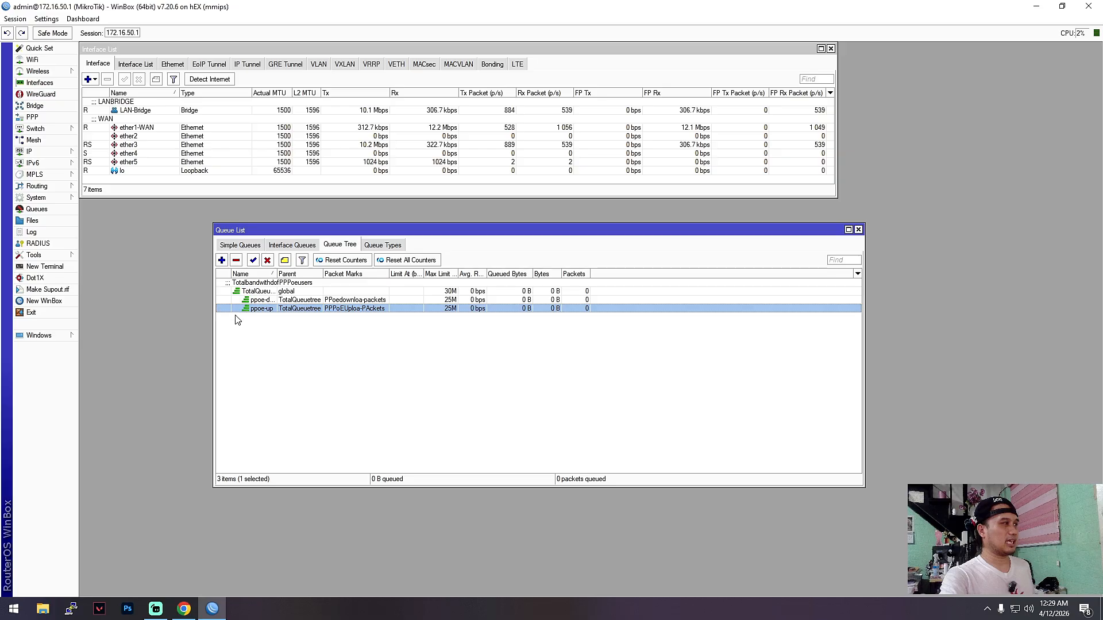
pyautogui.click(58, 152)
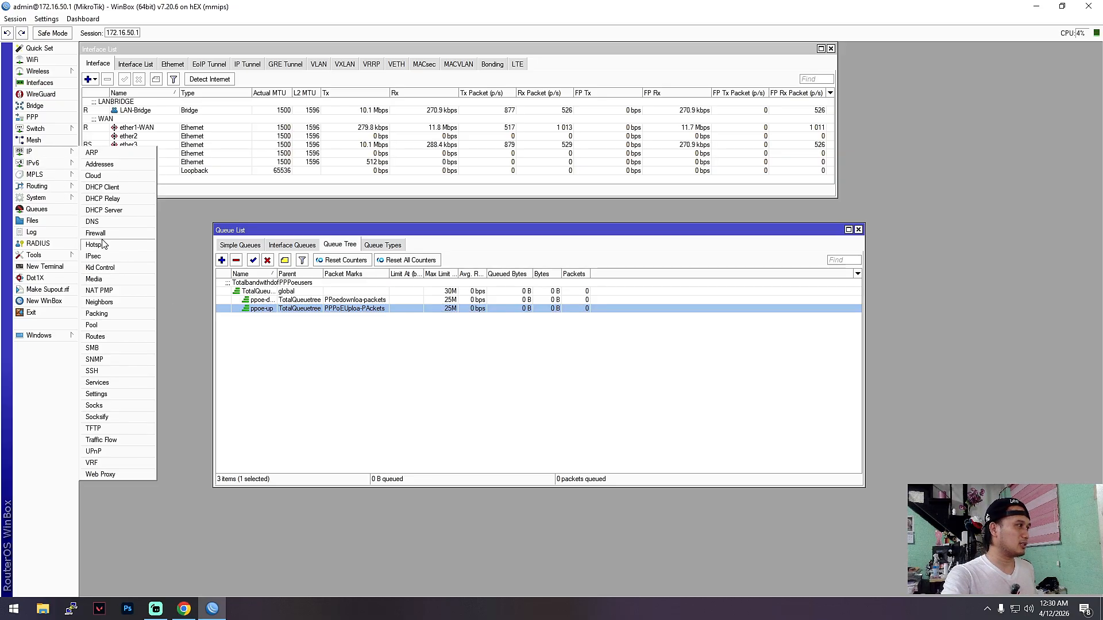
pyautogui.click(101, 232)
pyautogui.moveTo(770, 225); pyautogui.dragTo(687, 202)
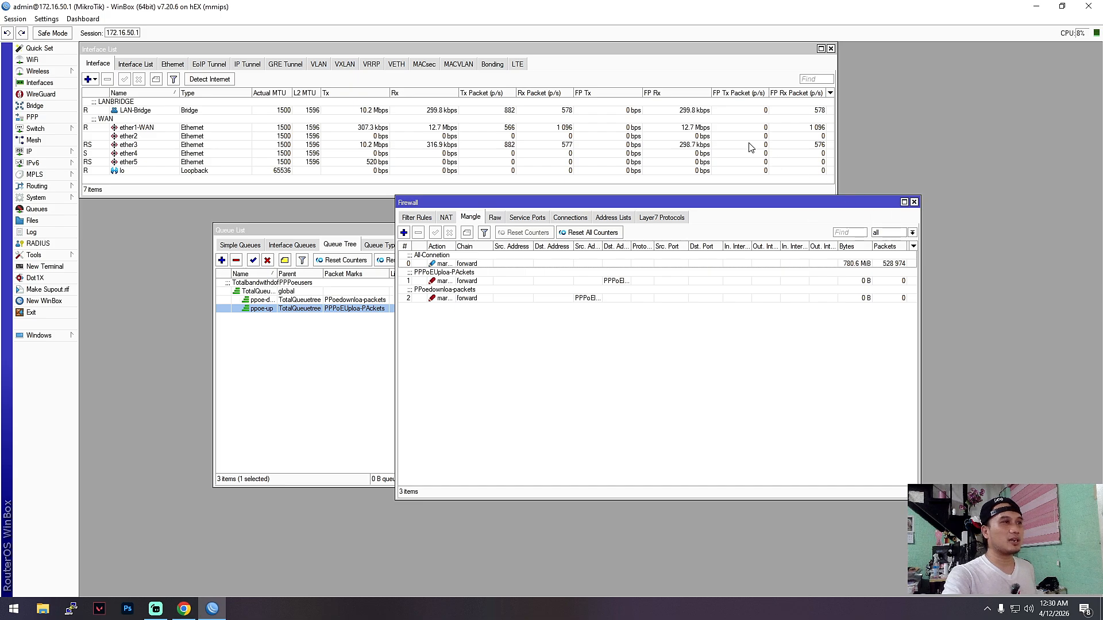
pyautogui.click(290, 394)
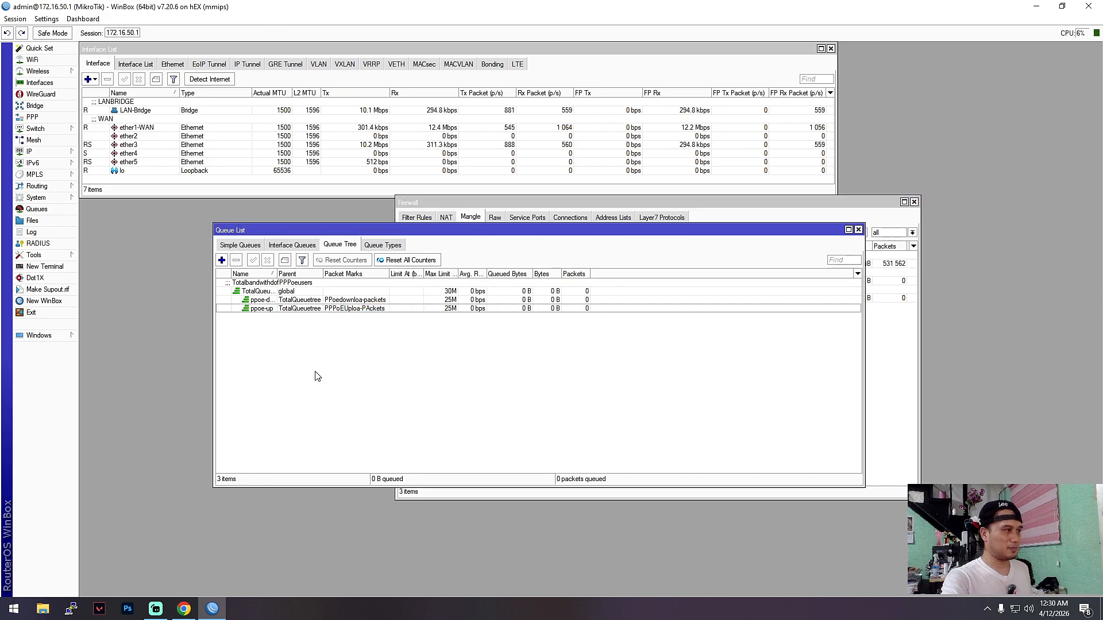
pyautogui.moveTo(686, 201); pyautogui.dragTo(689, 204)
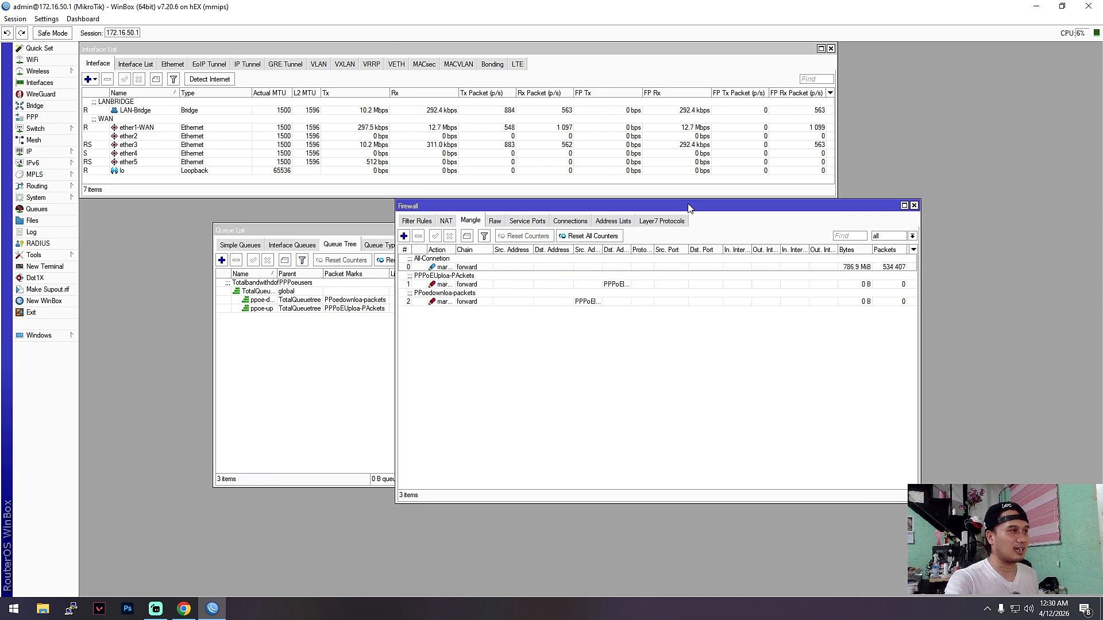
pyautogui.click(331, 230)
# - Switch to Chrome, reload the OpenSpeedTest page and run the local speed test again
pyautogui.click(211, 617)
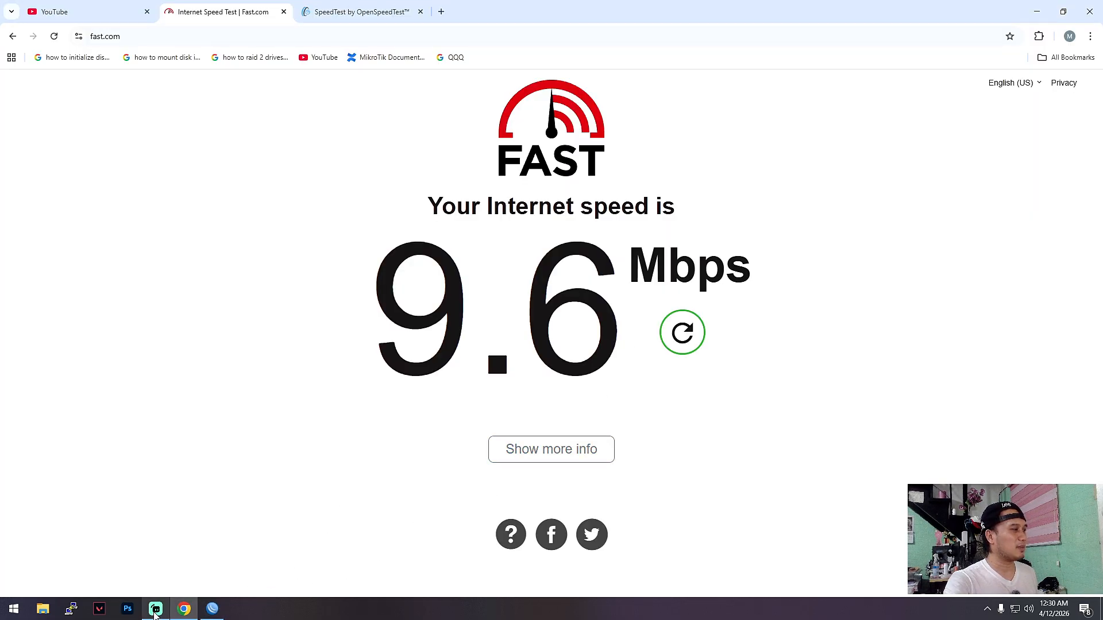
pyautogui.click(356, 12)
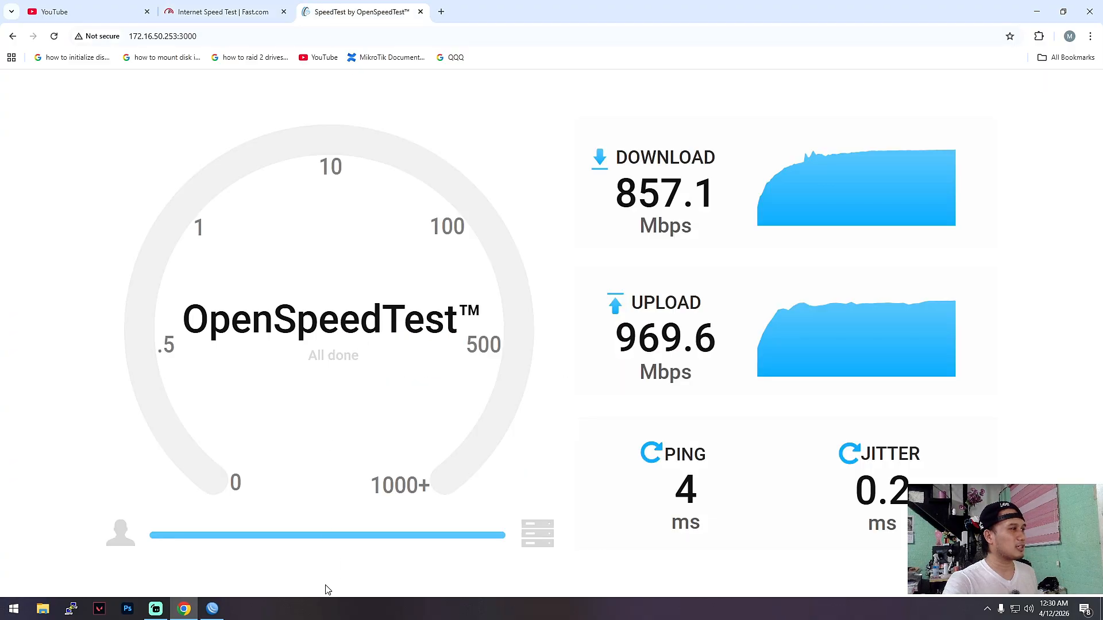
pyautogui.click(213, 36)
pyautogui.press('Return')
pyautogui.click(334, 560)
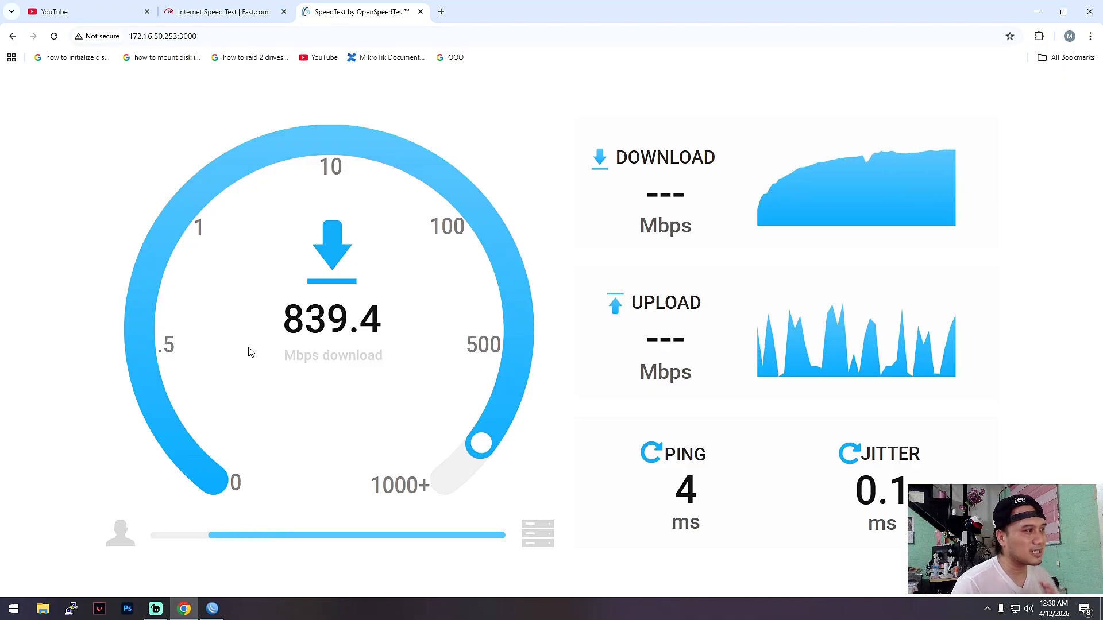
# - Return to WinBox, review the simple queues, and arrange the windows to compare the queue tree entries with the firewall mangle rules
pyautogui.click(228, 610)
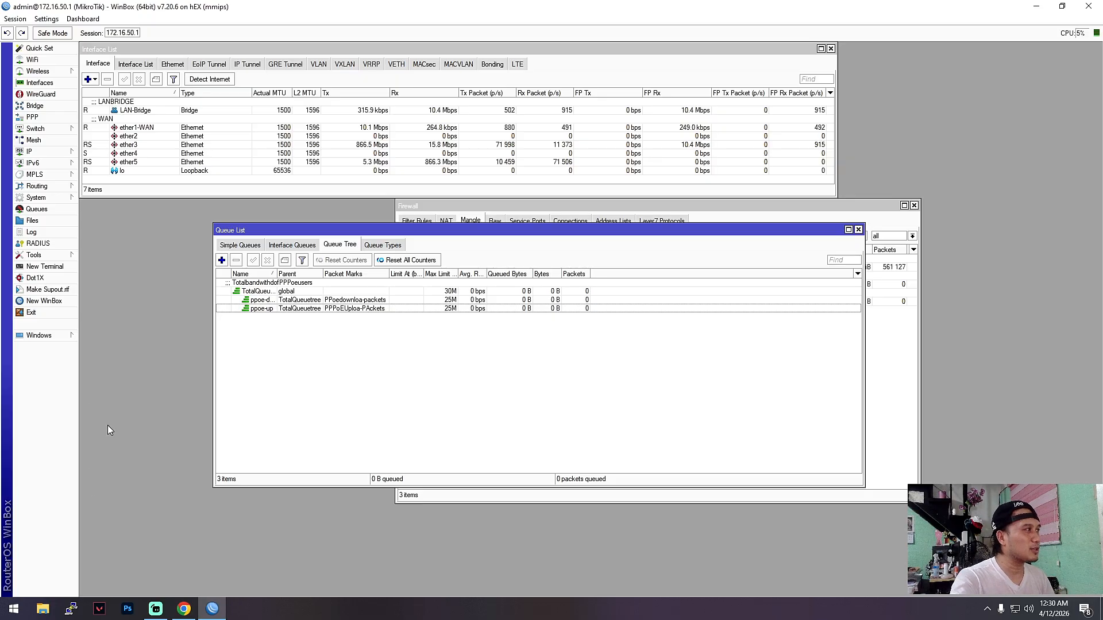
pyautogui.click(235, 247)
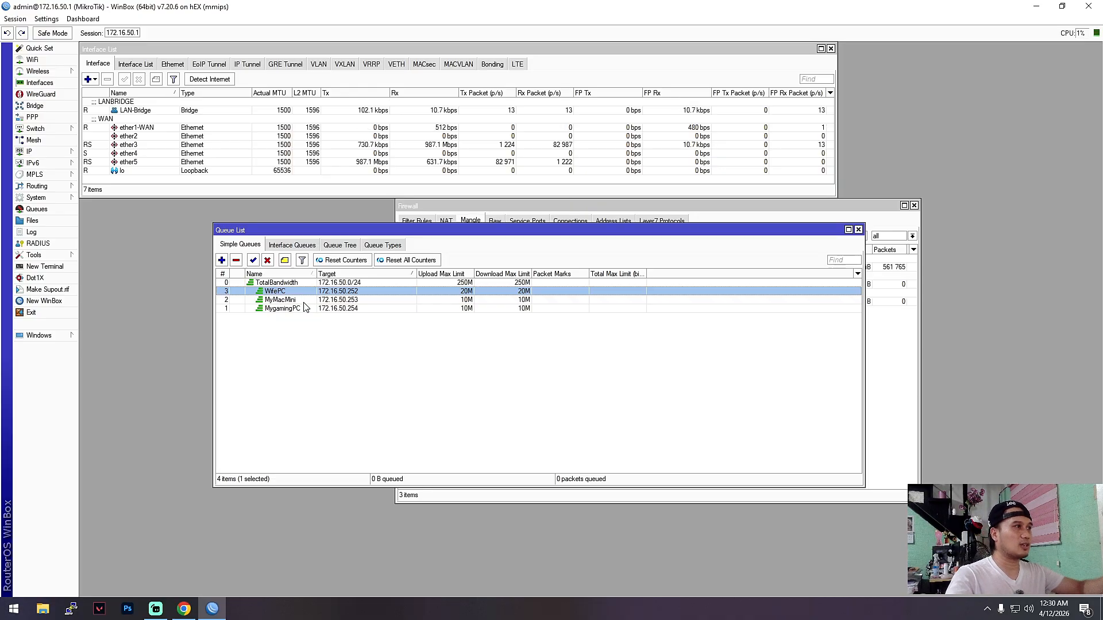
pyautogui.click(604, 207)
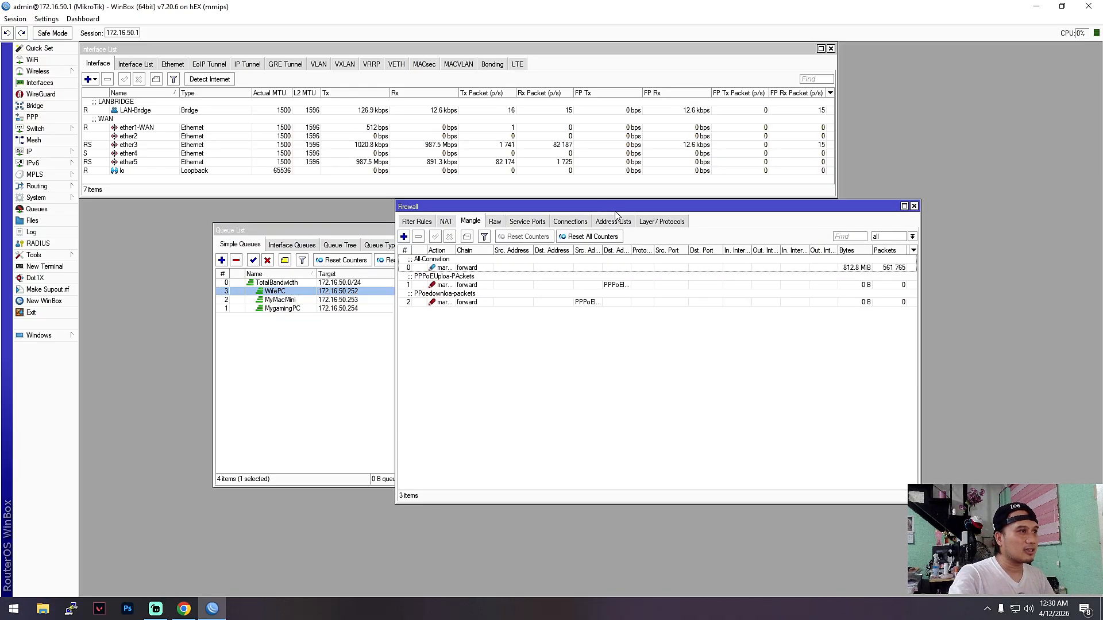
pyautogui.moveTo(590, 211); pyautogui.dragTo(594, 210)
pyautogui.moveTo(369, 227); pyautogui.dragTo(245, 221)
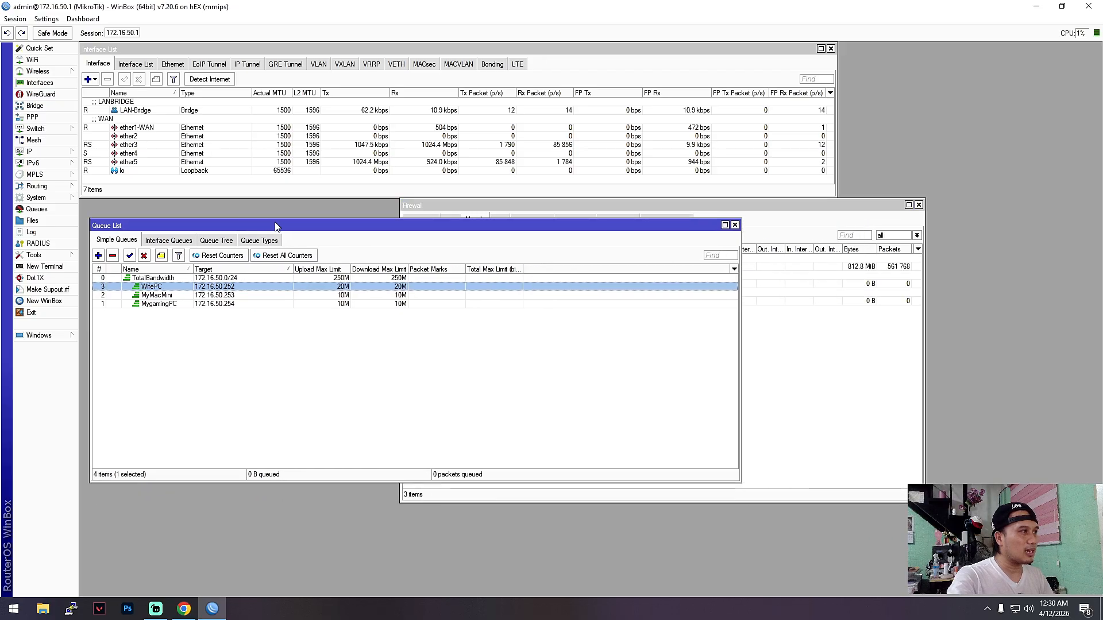
pyautogui.click(218, 240)
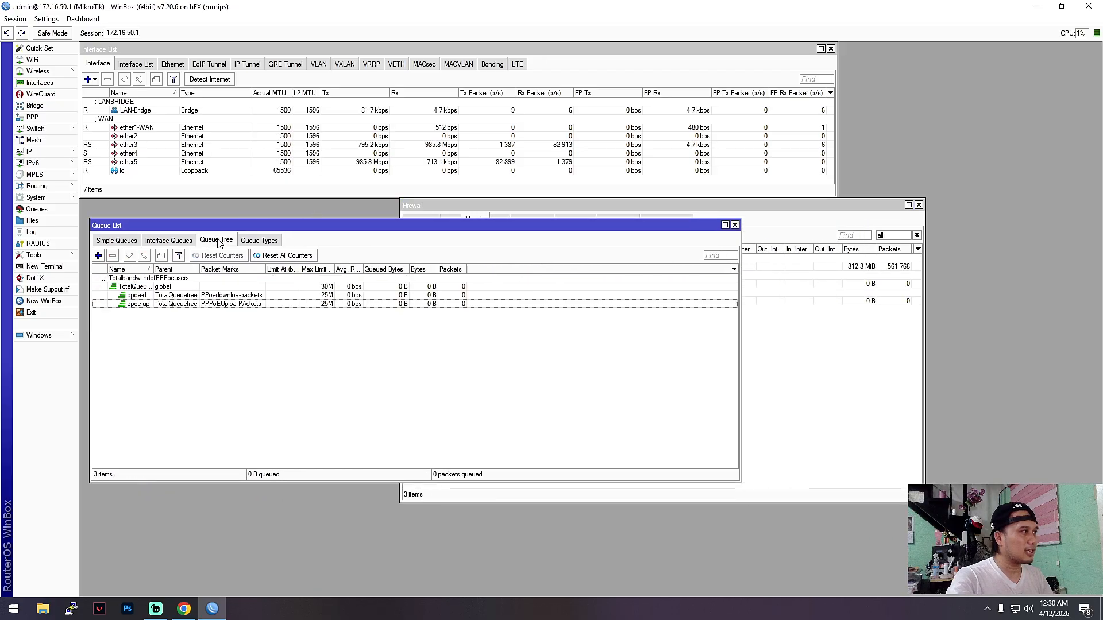
pyautogui.click(812, 214)
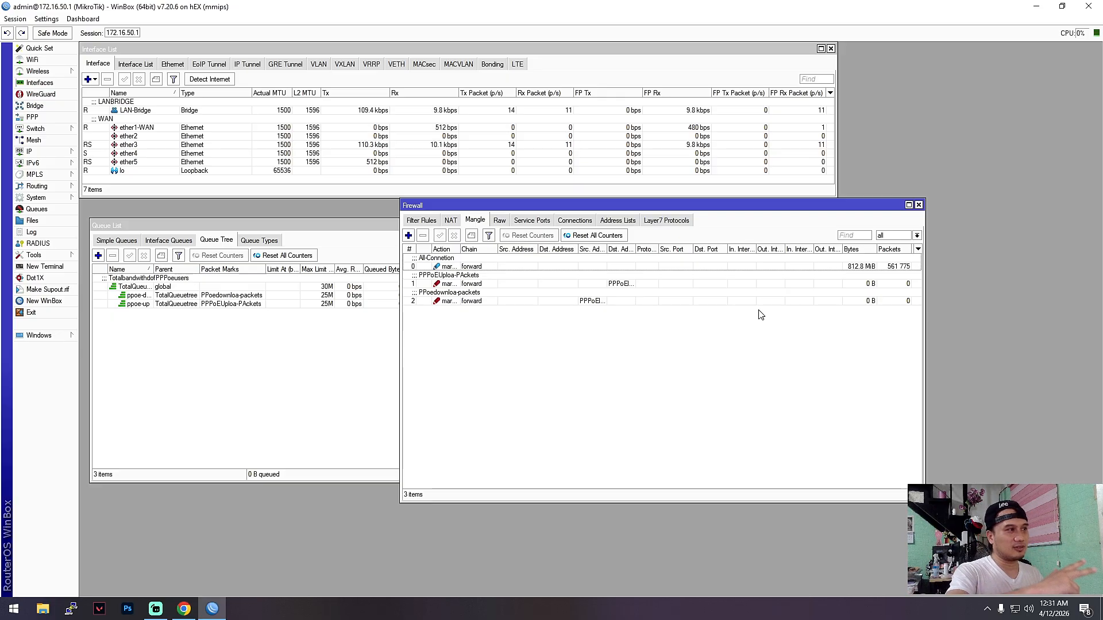
pyautogui.click(191, 227)
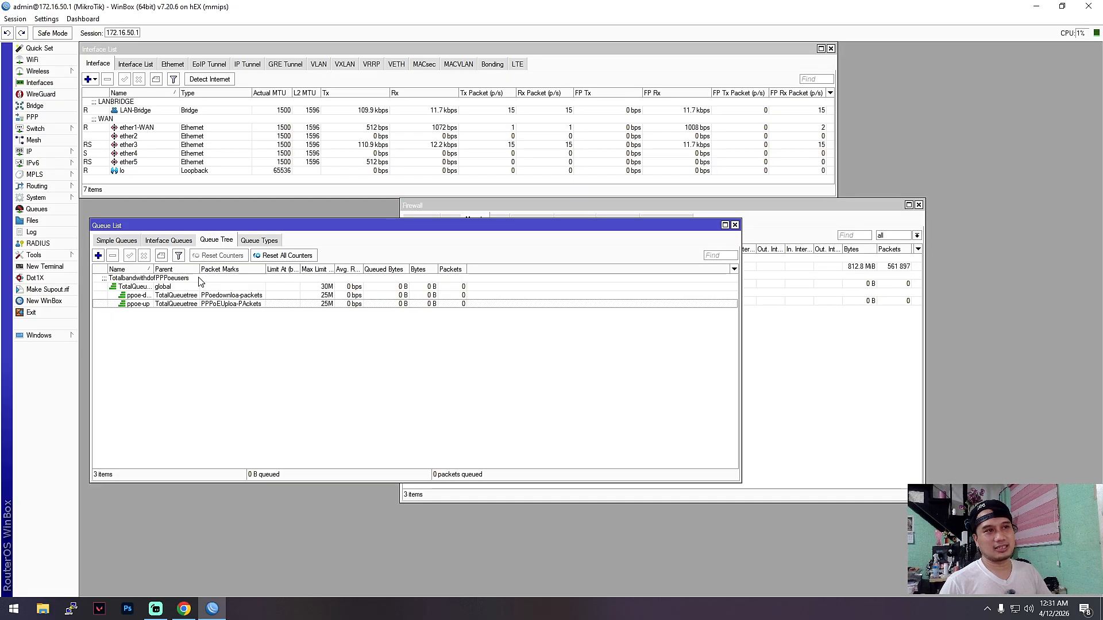